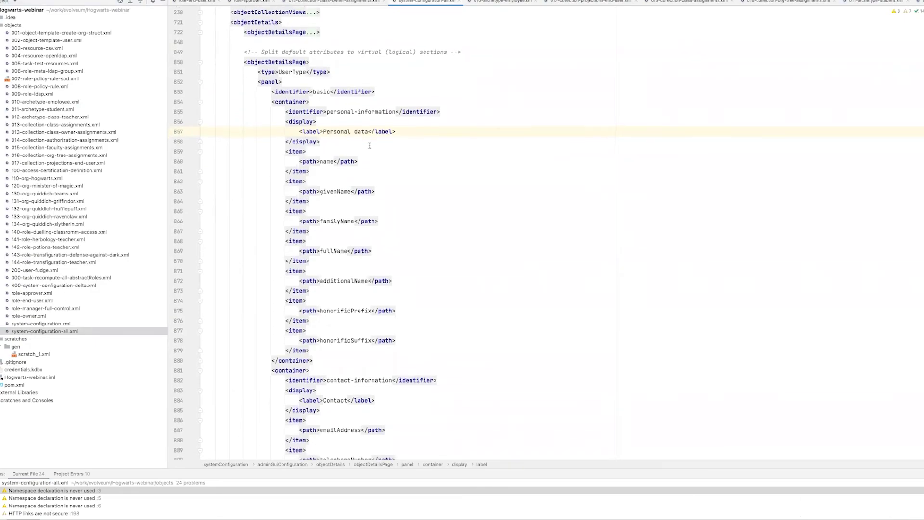
Examine the UserType object details page definition, highlighting its type, panel element and the "basic" panel identifier
scroll(337, 121, down, 3)
click(278, 48)
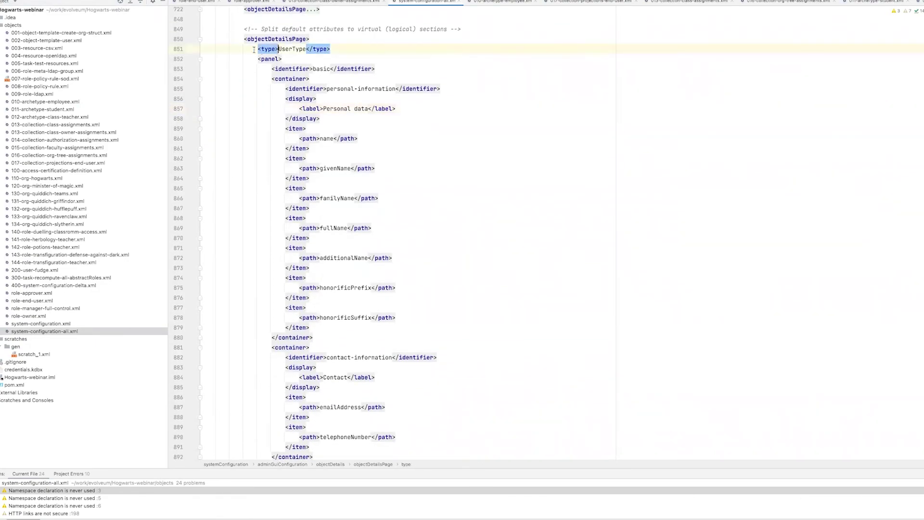
drag(256, 49, 354, 51)
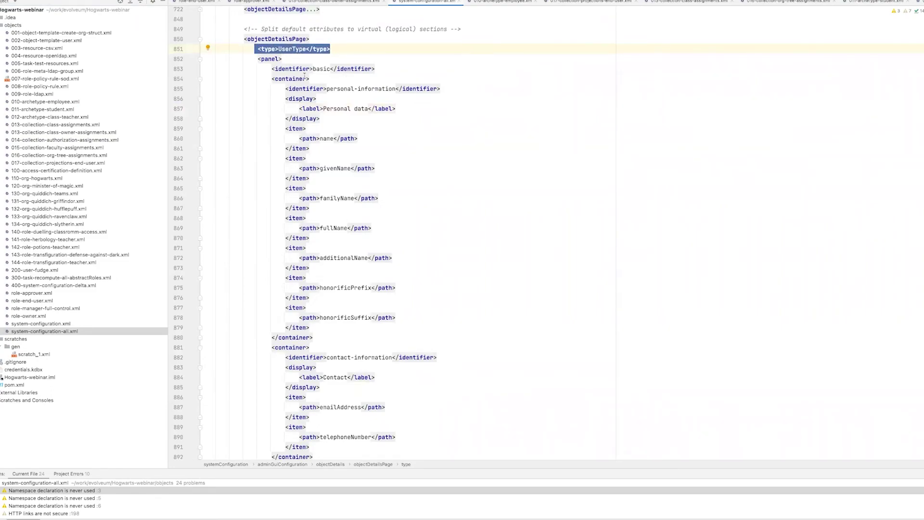
scroll(301, 77, down, 2)
click(284, 46)
drag(259, 37, 283, 37)
double_click(322, 46)
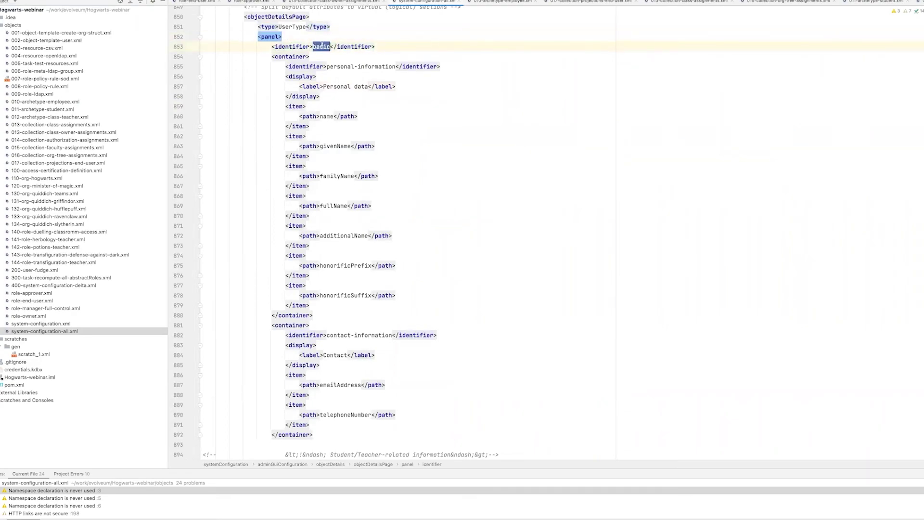
key(alt+Up)
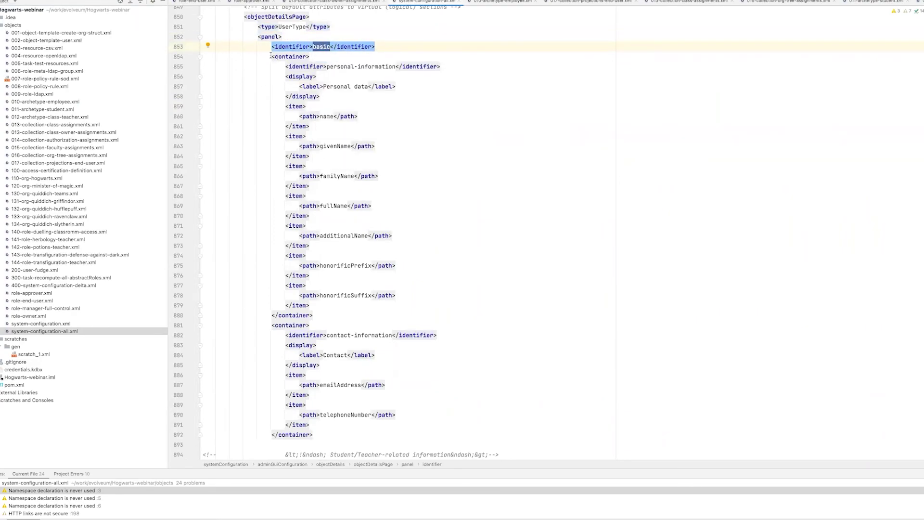
Examine the personal-information container in the basic panel, including its identifier, "Personal data" display label and item paths
click(290, 56)
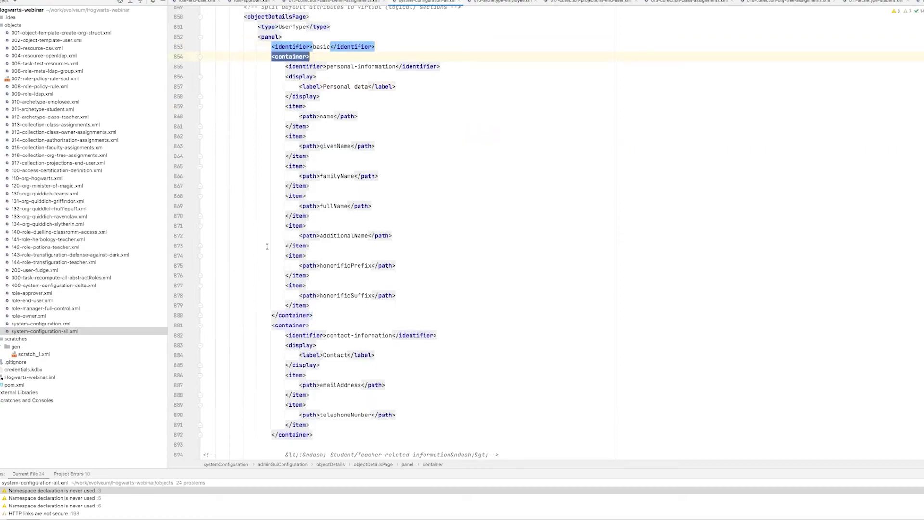
click(317, 322)
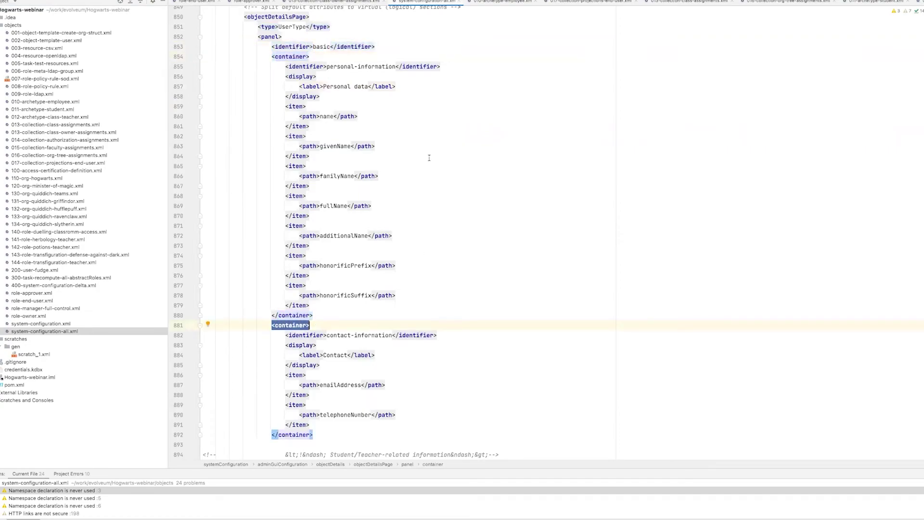
click(316, 66)
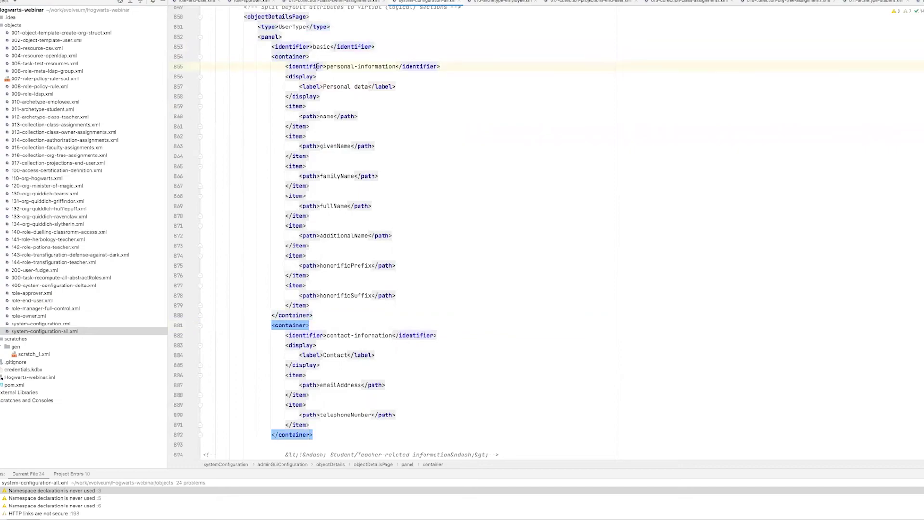
scroll(291, 48, down, 1)
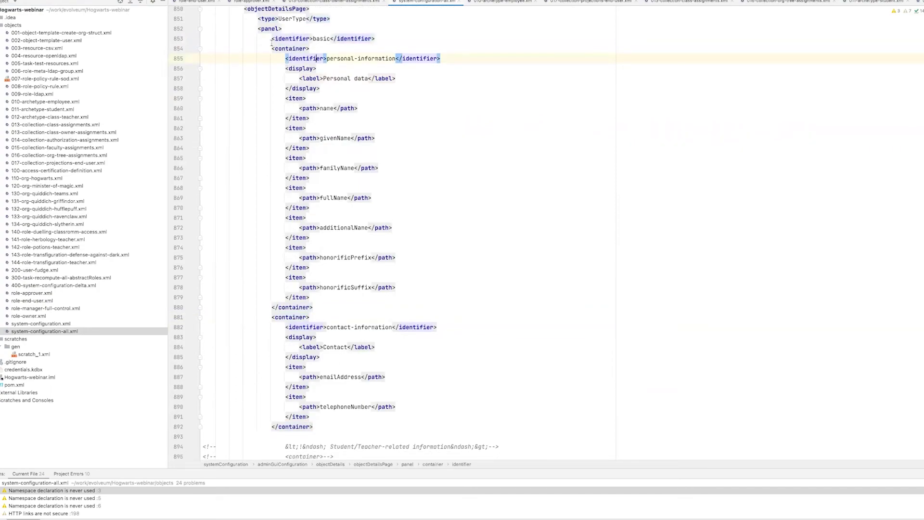
click(272, 48)
click(303, 78)
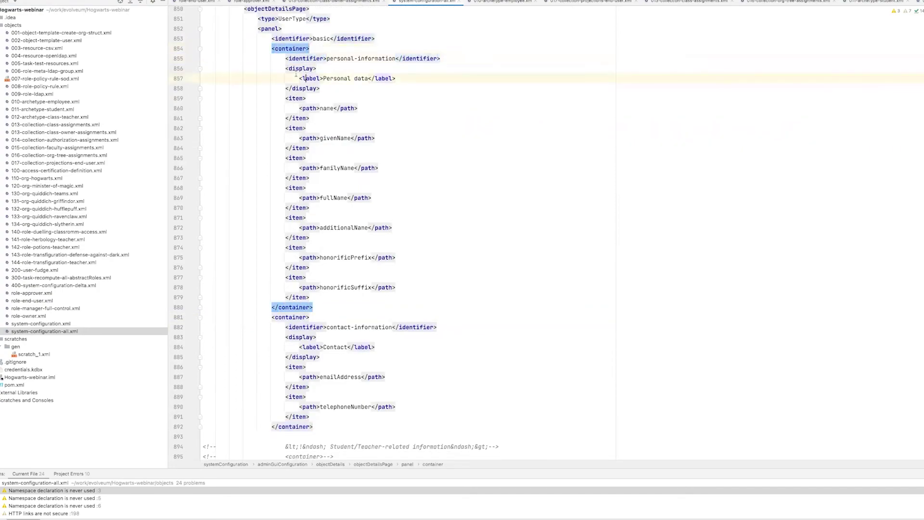
drag(286, 68, 329, 84)
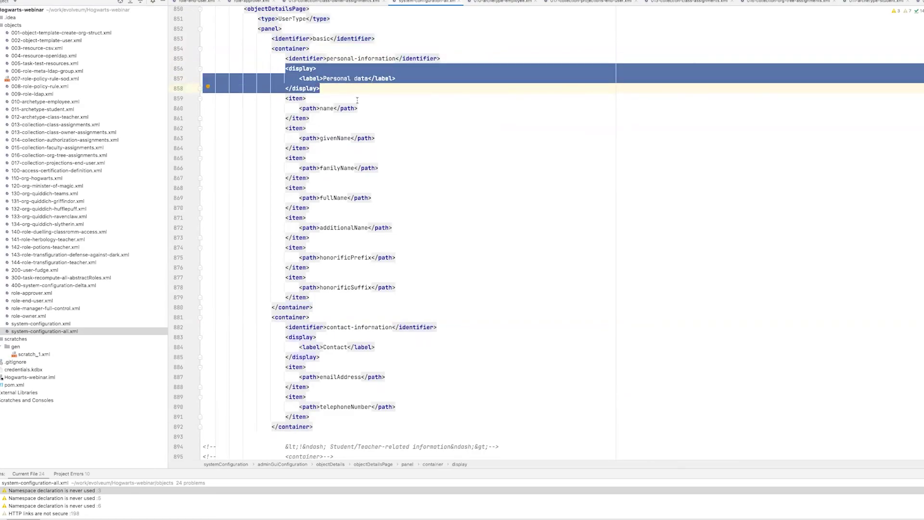
click(332, 114)
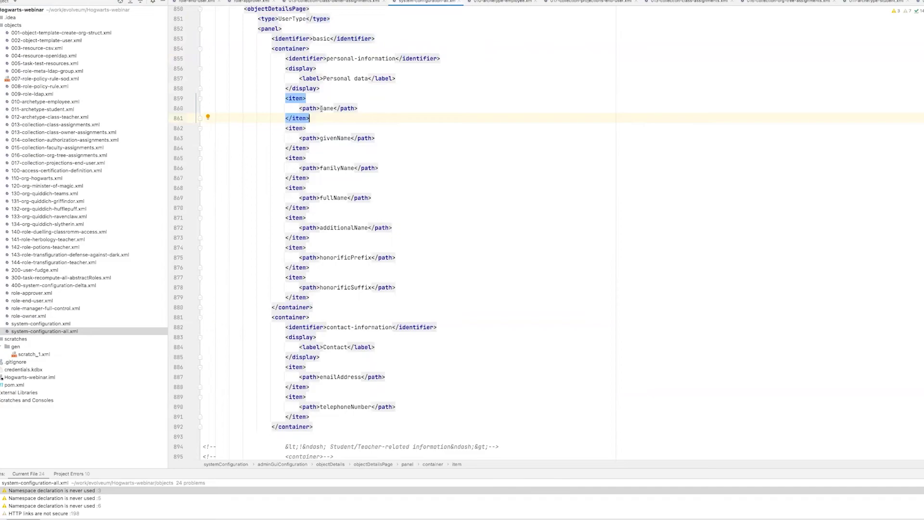
click(323, 108)
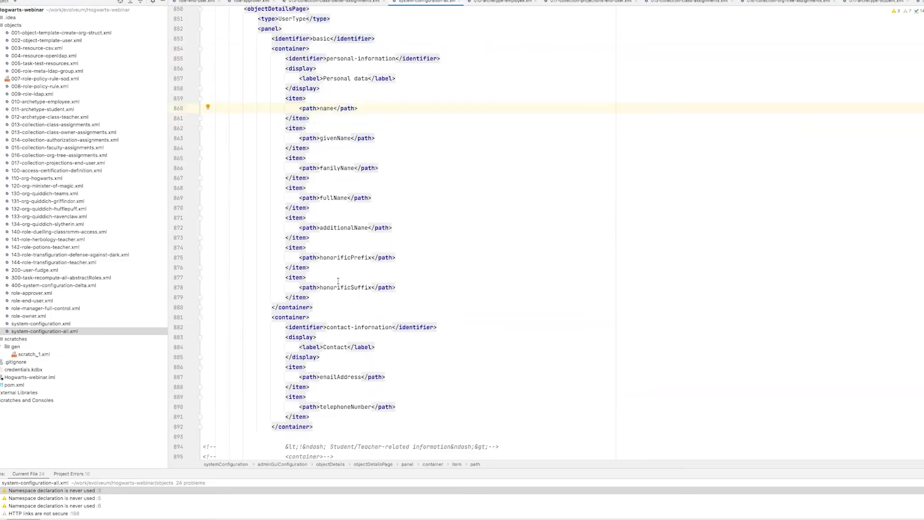
Examine the contact-information container, highlighting its "Contact" display label
scroll(337, 280, down, 3)
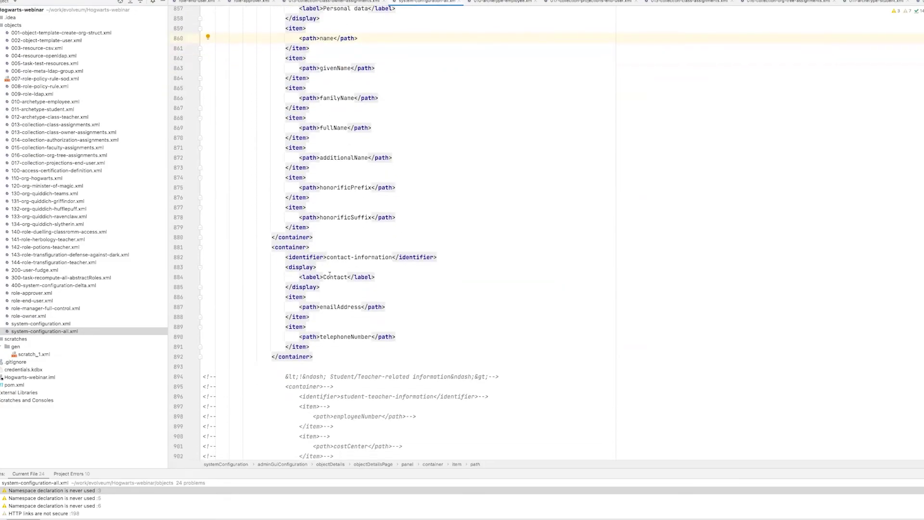
scroll(330, 273, down, 2)
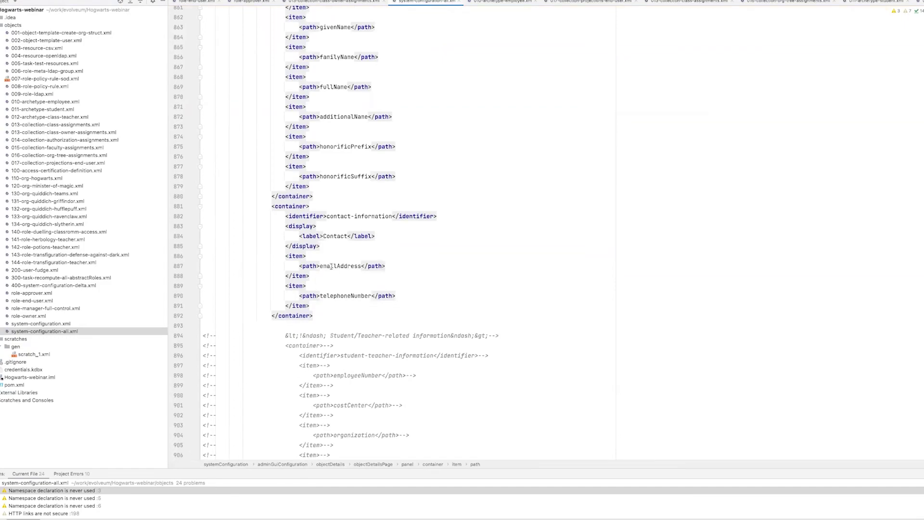
drag(289, 226, 332, 237)
double_click(340, 236)
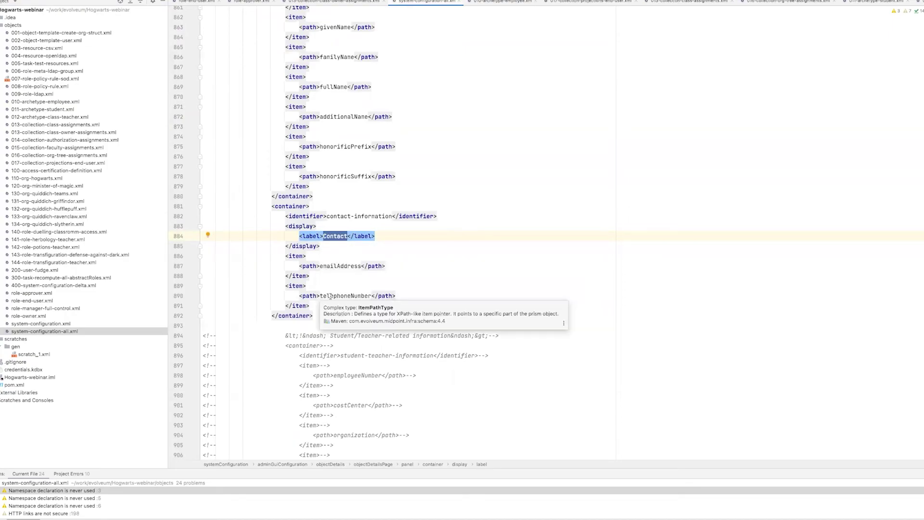
Upload system-configuration-all.xml to the midPoint server
click(69, 333)
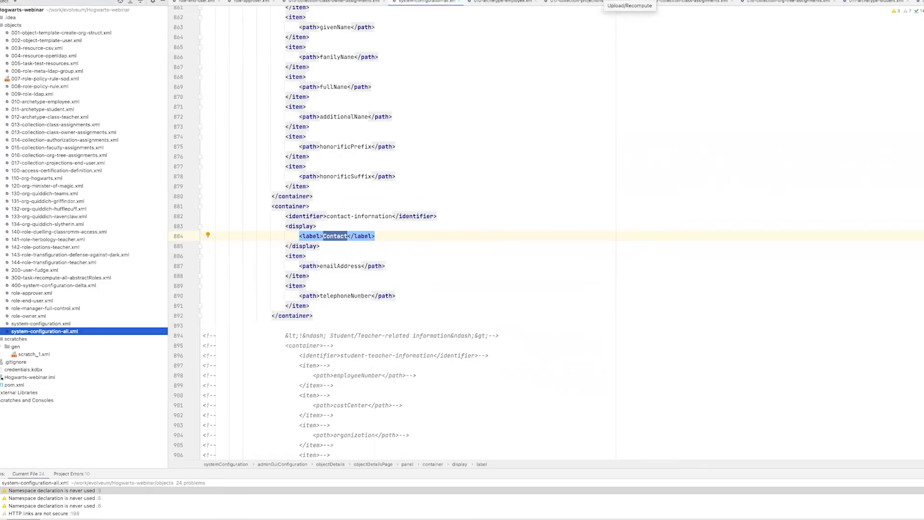
click(603, 5)
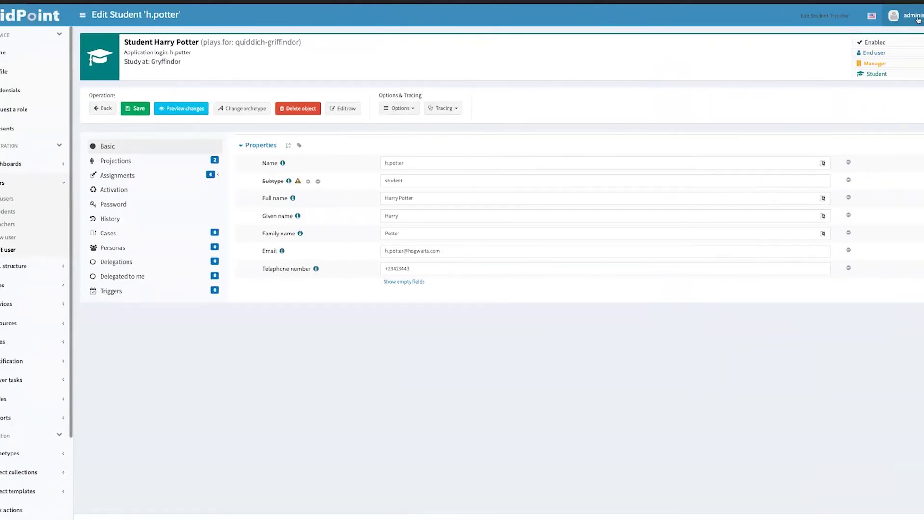
In midPoint in the browser, log out and sign back in with the saved administrator username and password
click(917, 20)
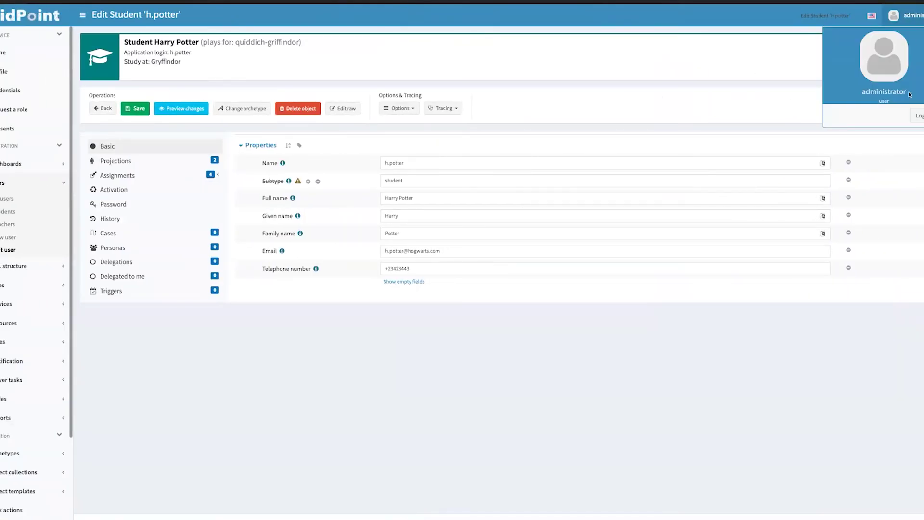
click(917, 115)
click(527, 113)
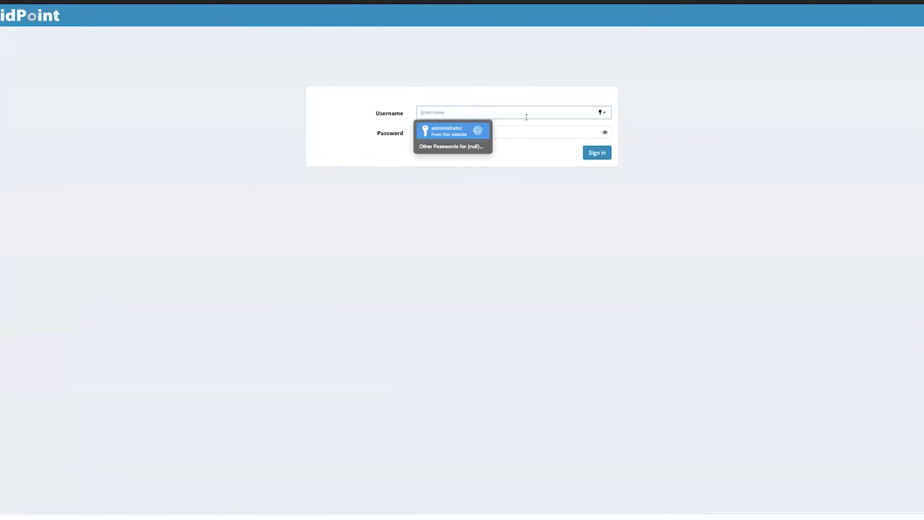
click(447, 131)
key(Return)
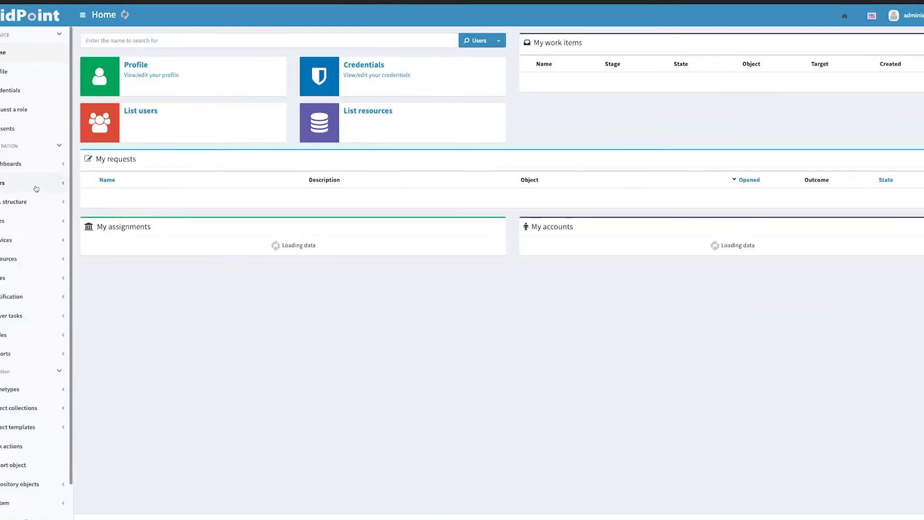
Show the list of teachers and open the first teacher's record to view its basic panel
click(8, 183)
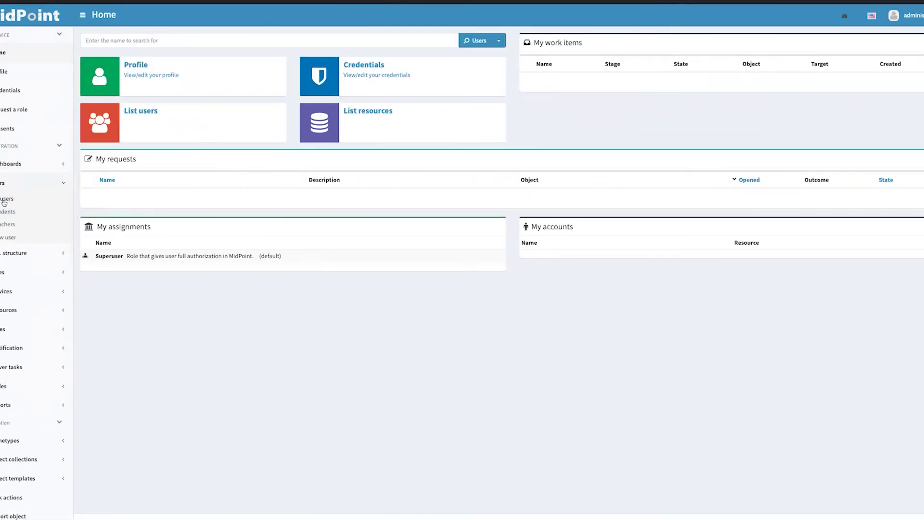
click(5, 226)
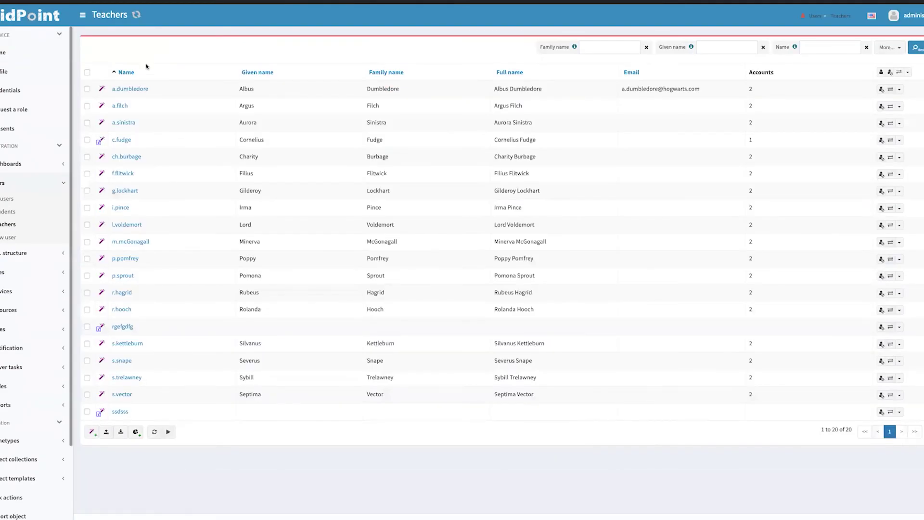
click(134, 89)
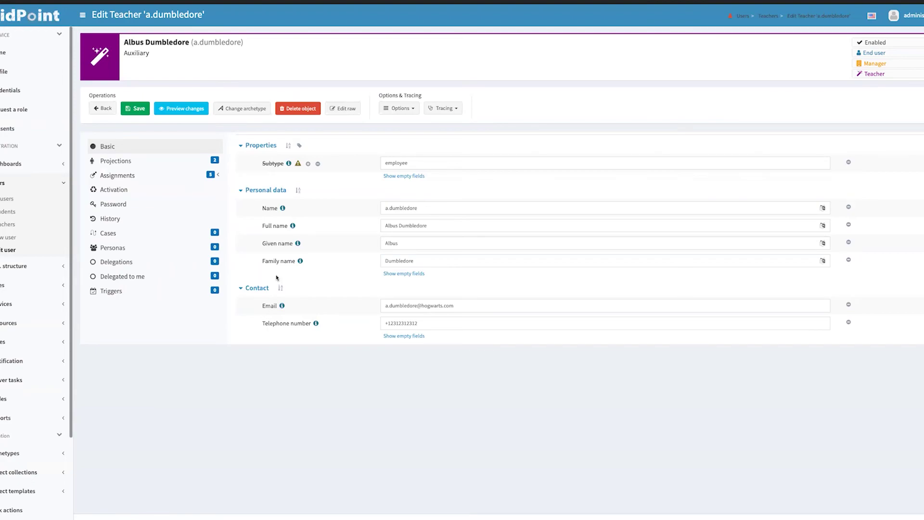
Filter the students list by the name "h.po" and open the matching student's record
click(14, 209)
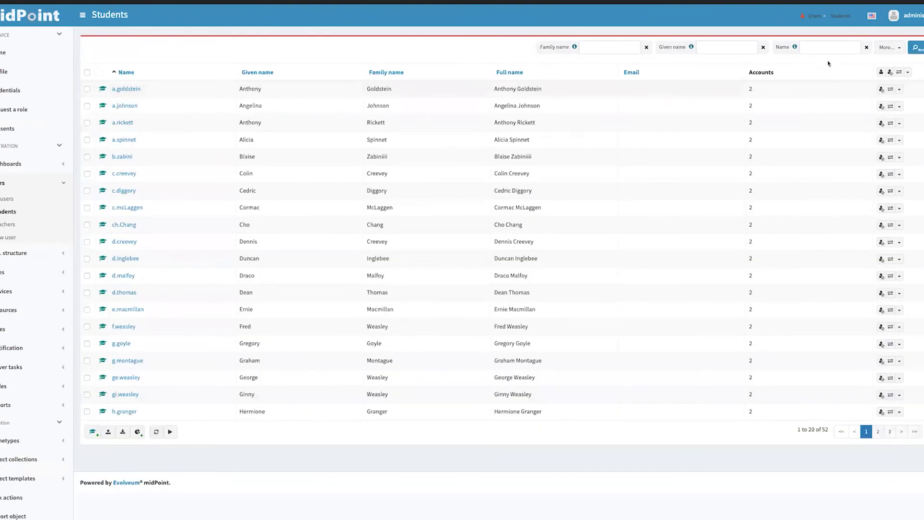
click(829, 47)
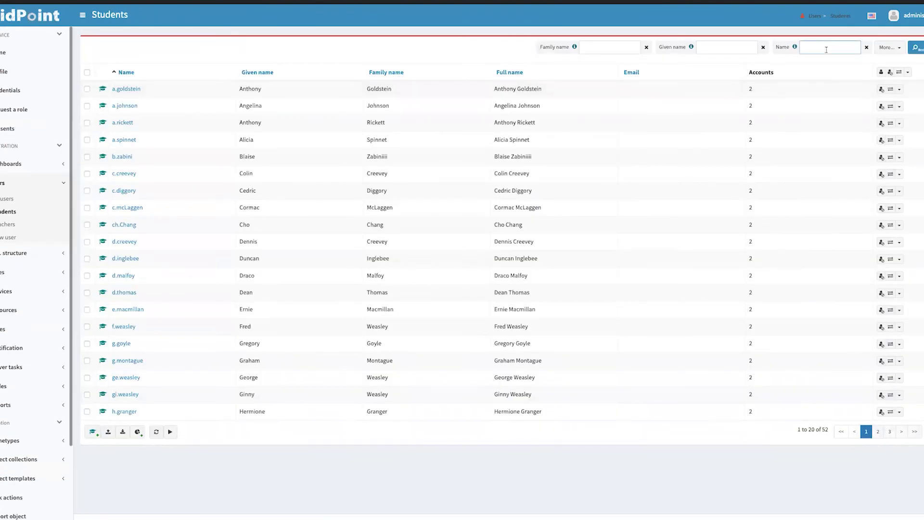
text(h.po)
key(Return)
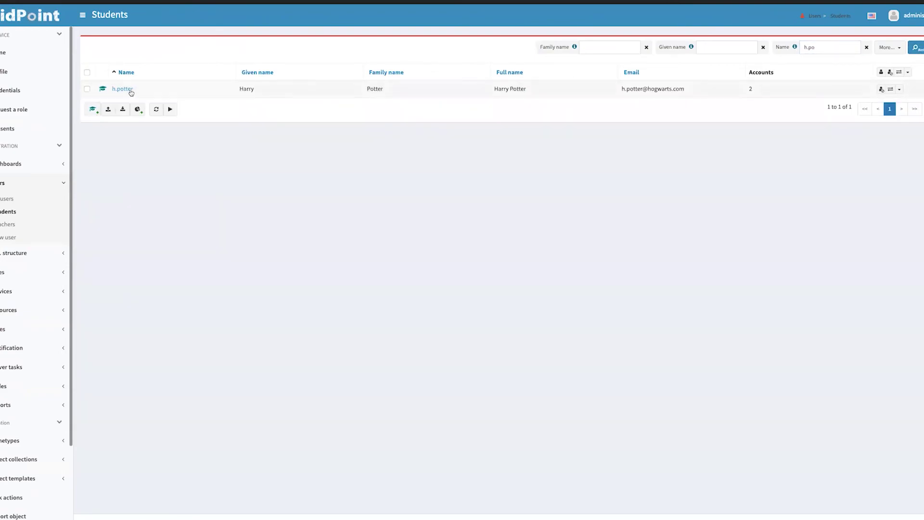
click(130, 91)
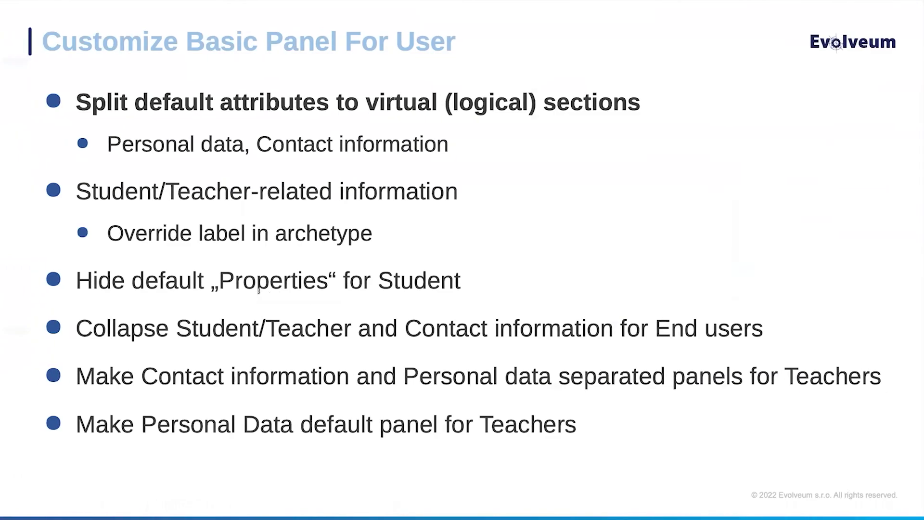
key(Right)
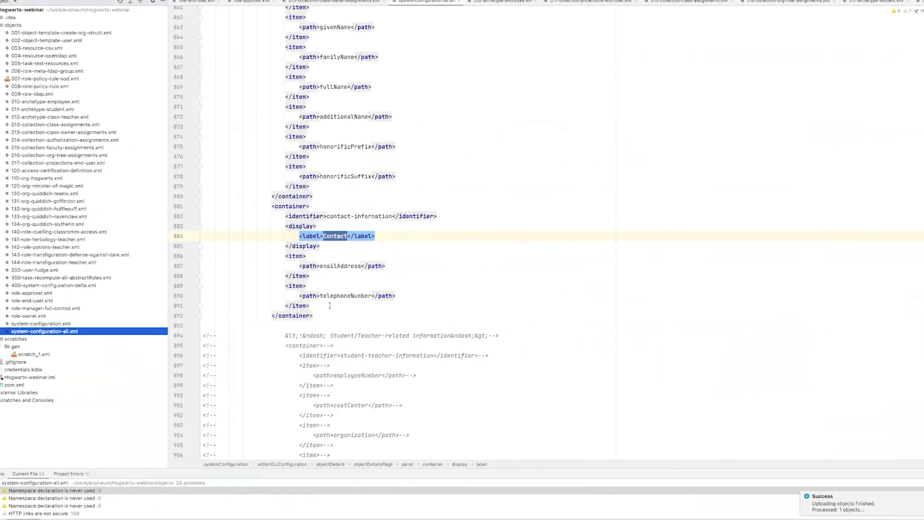
In system-configuration-all.xml, uncomment the whole Student/Teacher-related information container block at the end of the basic panel
scroll(328, 305, down, 3)
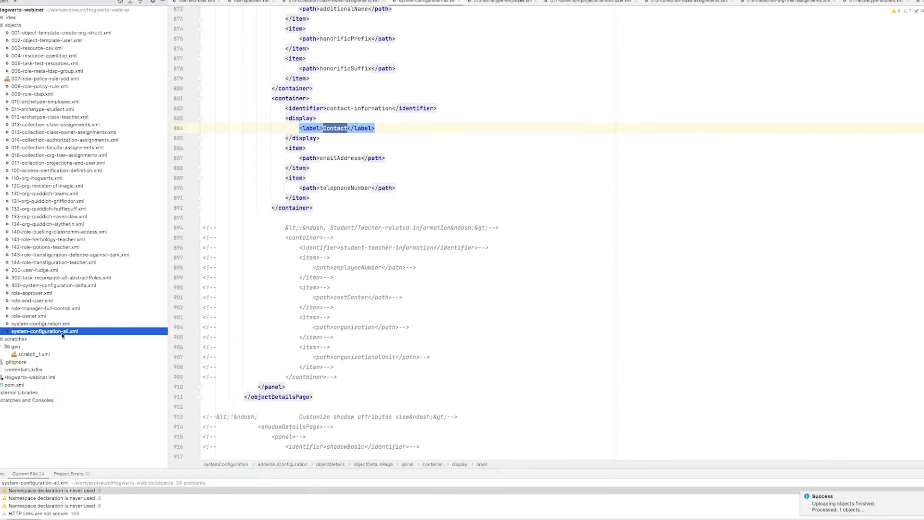
drag(283, 228, 404, 371)
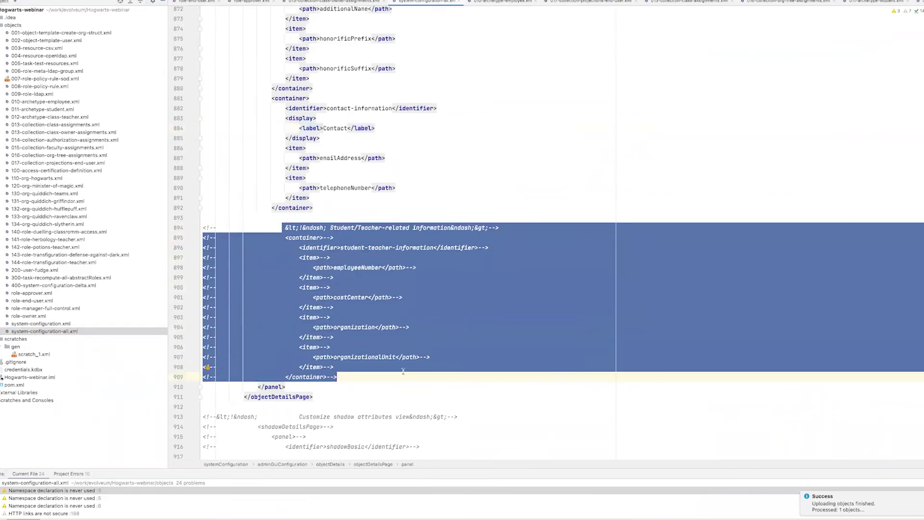
key(super+slash)
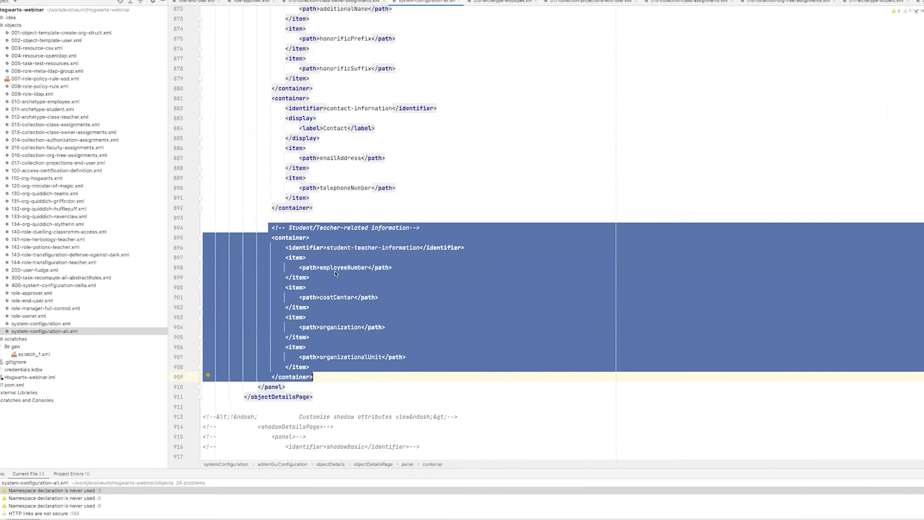
Examine the student-teacher-information container, highlighting its identifier and the employeeNumber item path
click(336, 269)
click(276, 238)
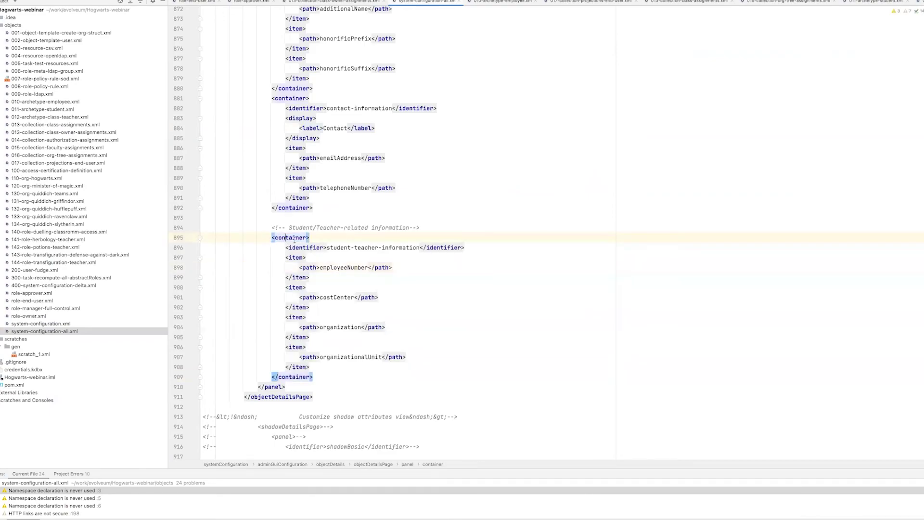
drag(292, 248, 320, 248)
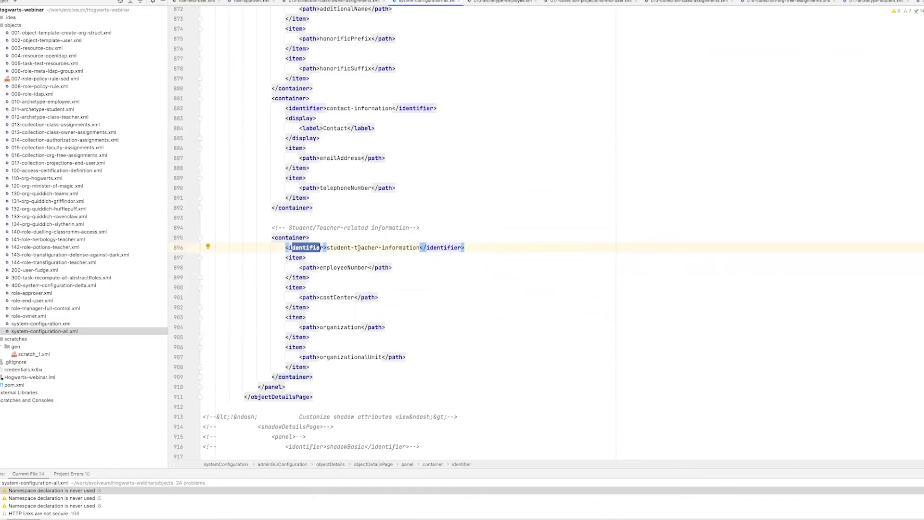
scroll(321, 273, down, 1)
click(338, 255)
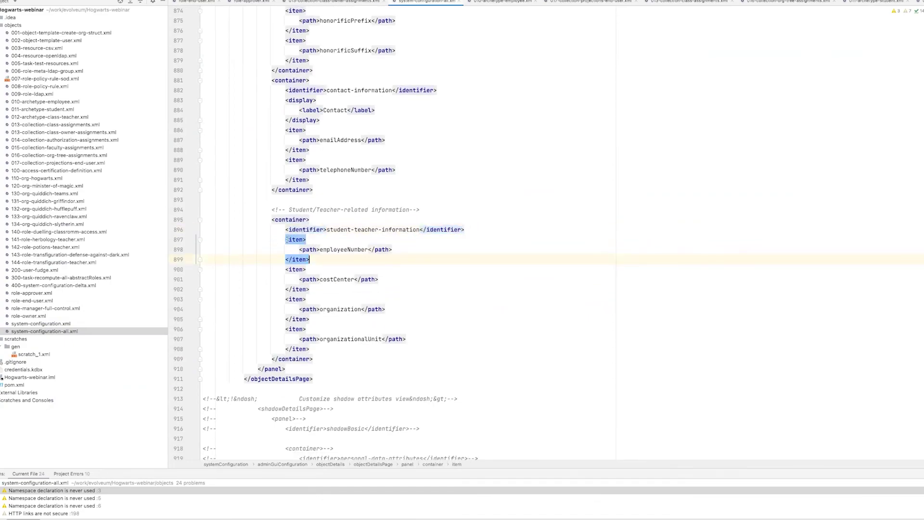
double_click(339, 249)
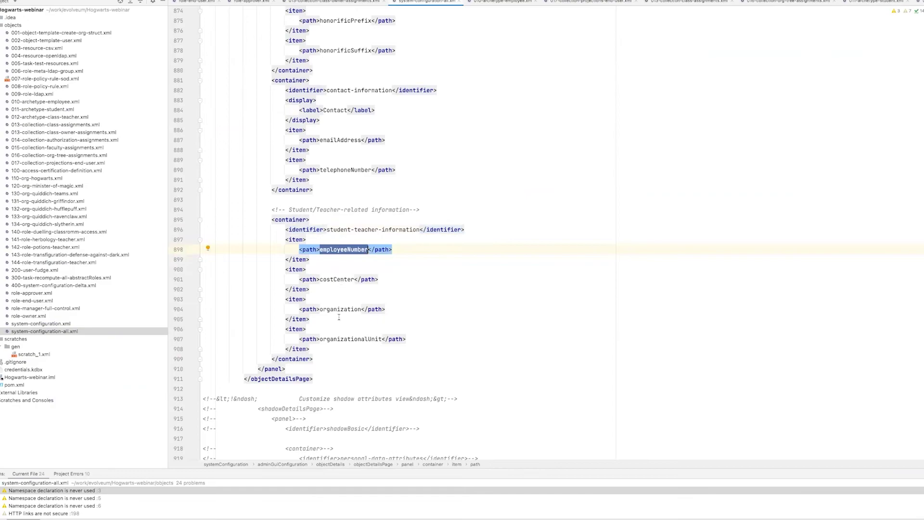
In 010-archetype-employee.xml, uncomment the Student/Teacher-related information panel block under the UserType object details
mouse_move(356, 342)
double_click(54, 104)
scroll(242, 182, down, 1)
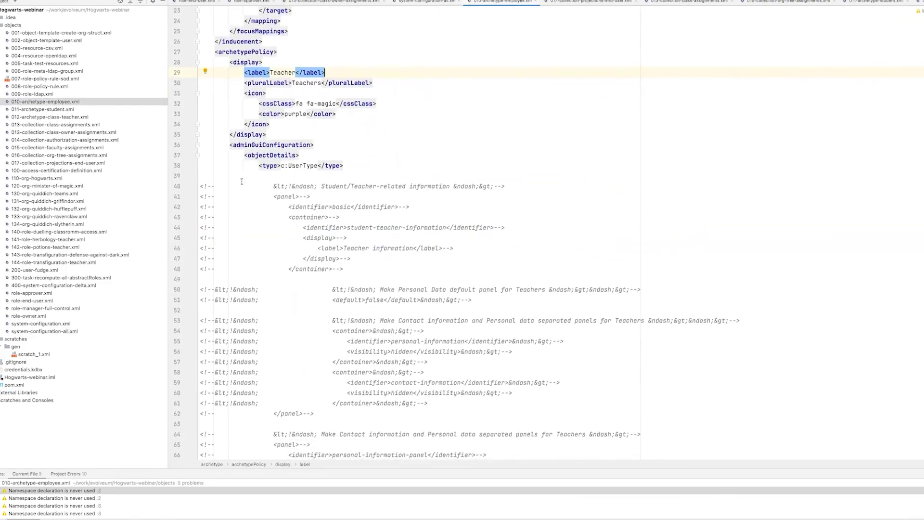
scroll(241, 181, down, 1)
click(256, 168)
scroll(256, 168, down, 1)
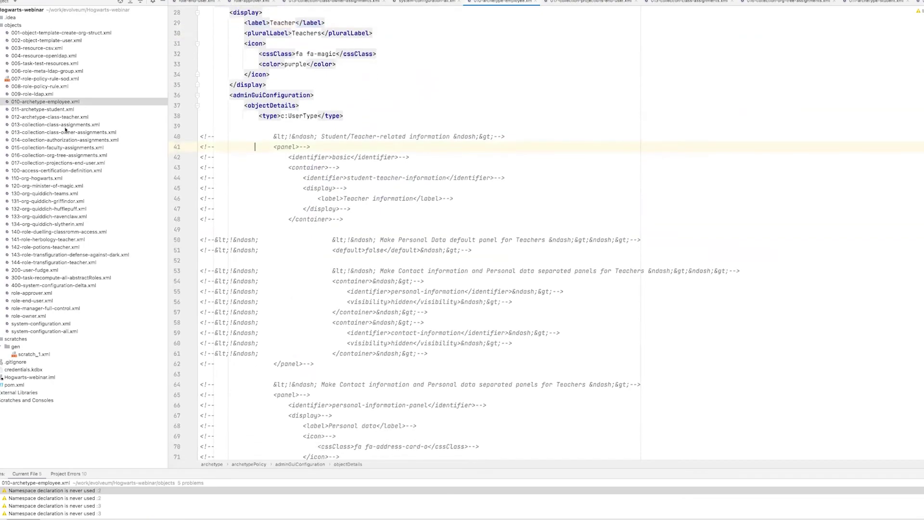
scroll(307, 136, down, 1)
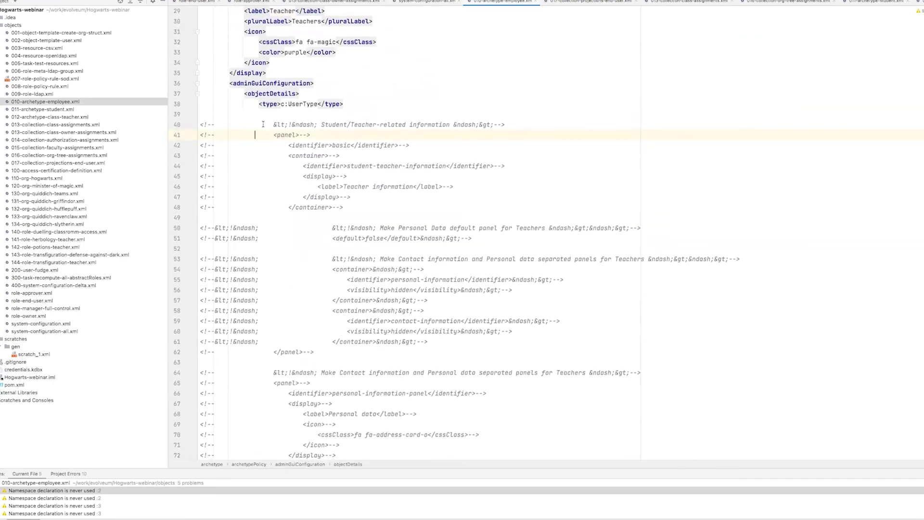
drag(264, 125, 381, 351)
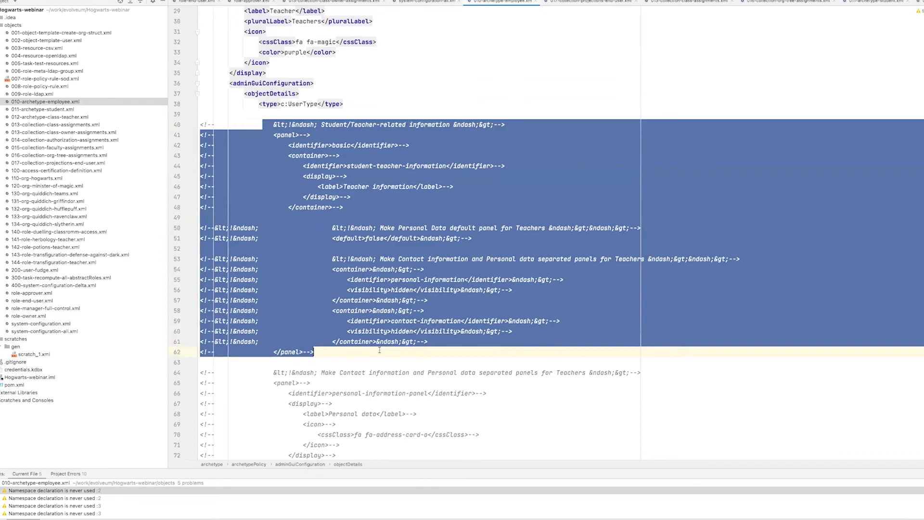
key(ctrl+slash)
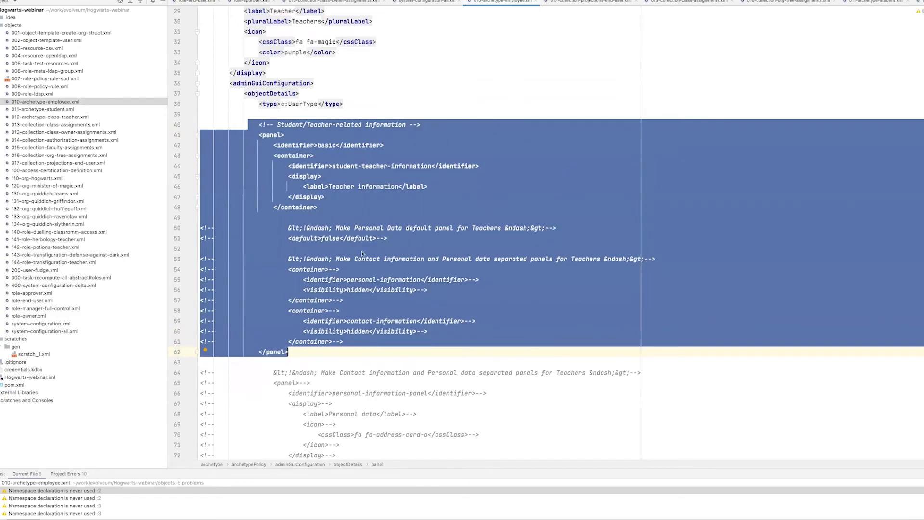
Examine the uncommented teacher panel, highlighting the basic identifier, the student-teacher-information container identifier and the Teacher information label
click(304, 127)
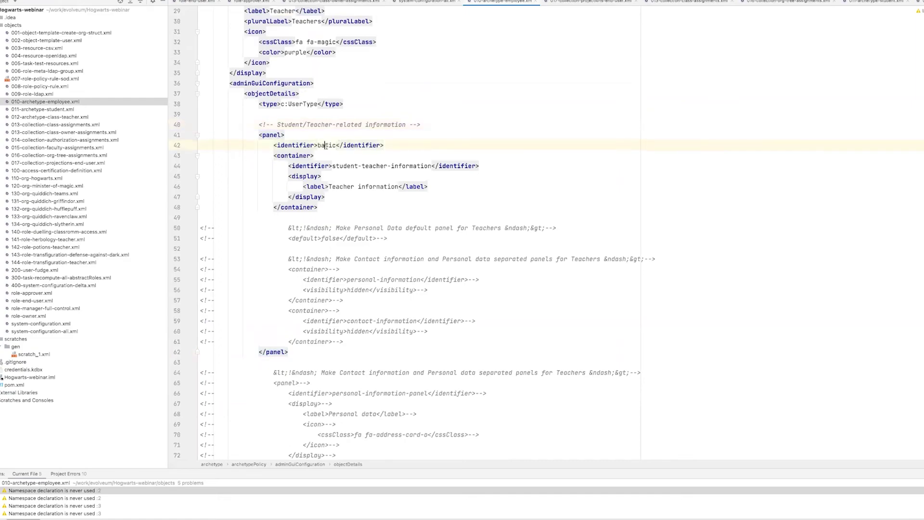
double_click(339, 143)
key(alt+Up)
click(341, 165)
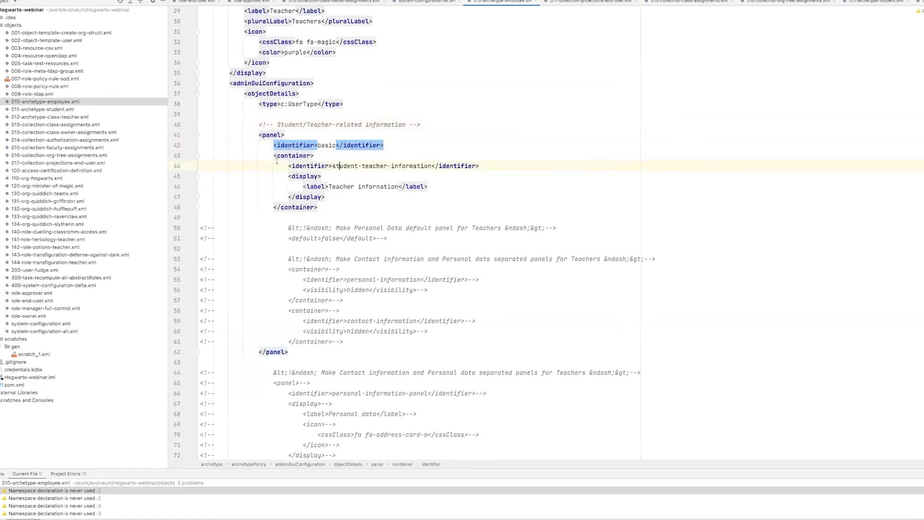
click(331, 166)
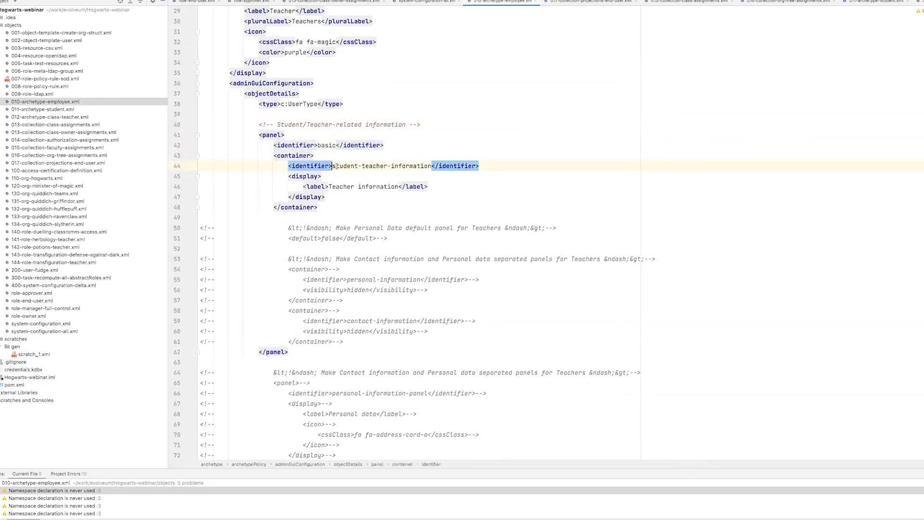
drag(335, 165, 430, 164)
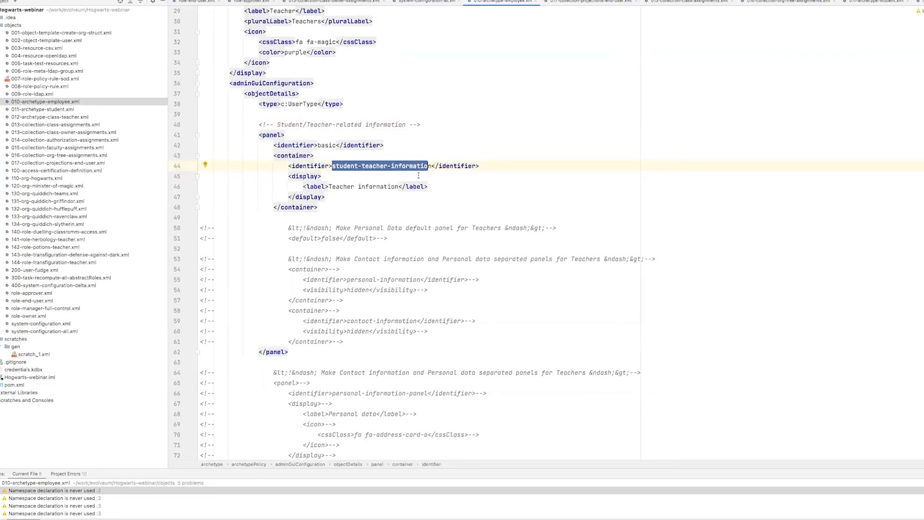
key(Down)
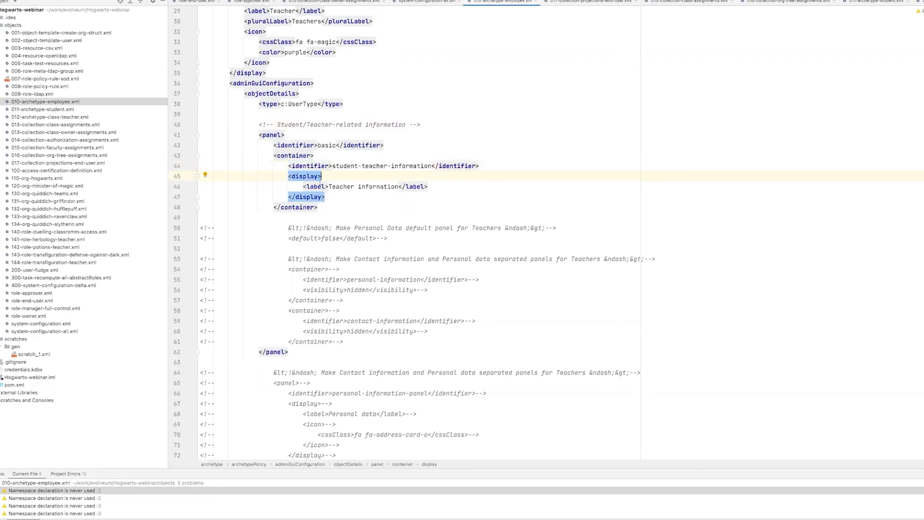
click(336, 187)
drag(335, 187, 397, 188)
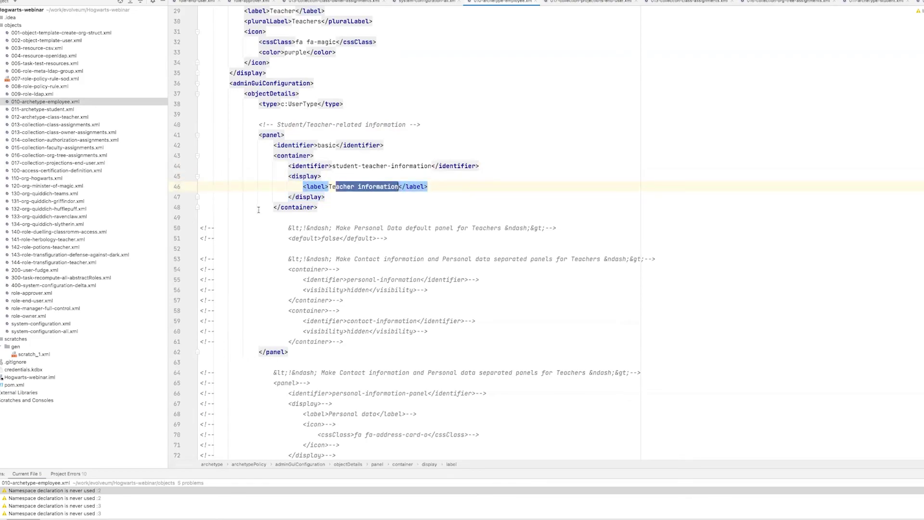
In 011-archetype-student.xml, uncomment the "Override label in archetype" panel block that labels the student-teacher-information container Student information
double_click(56, 112)
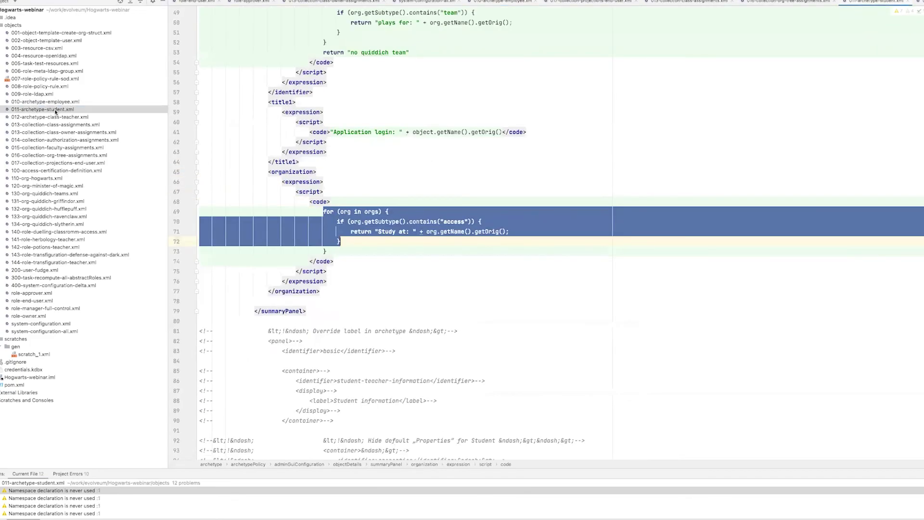
scroll(314, 157, down, 10)
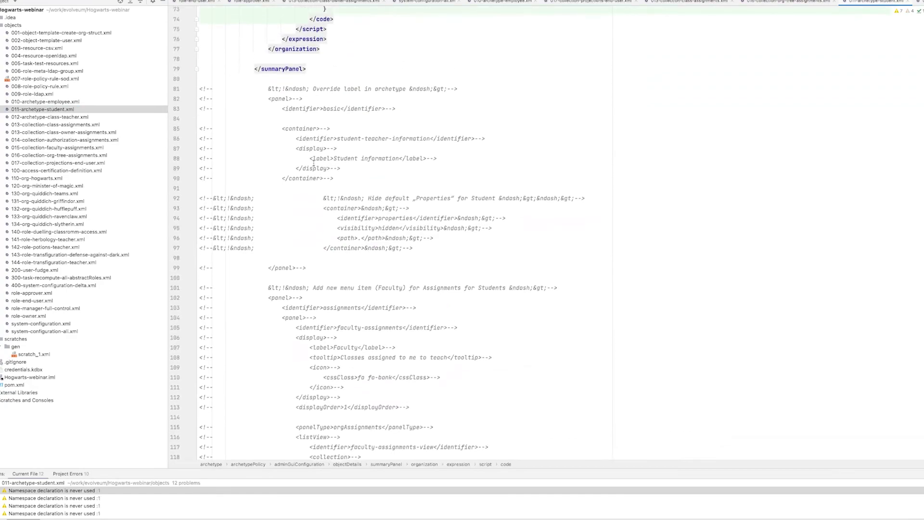
drag(272, 86, 307, 268)
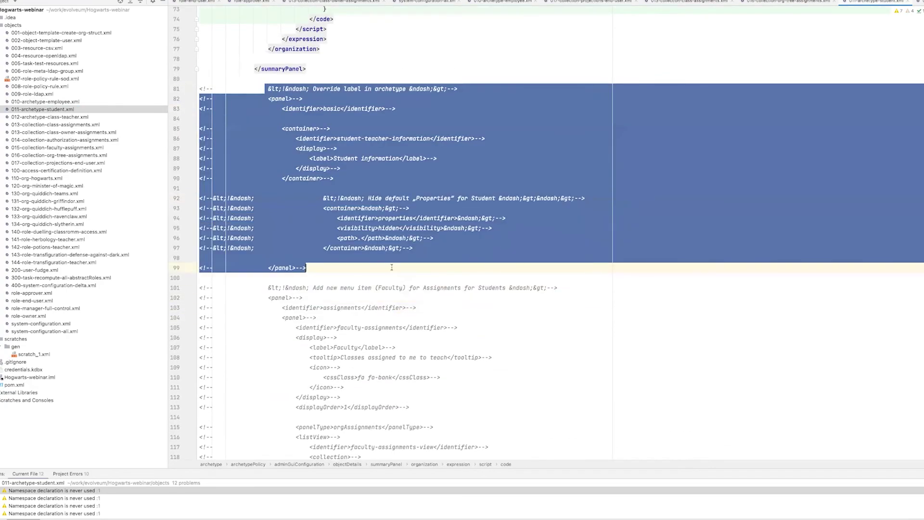
key(super+slash)
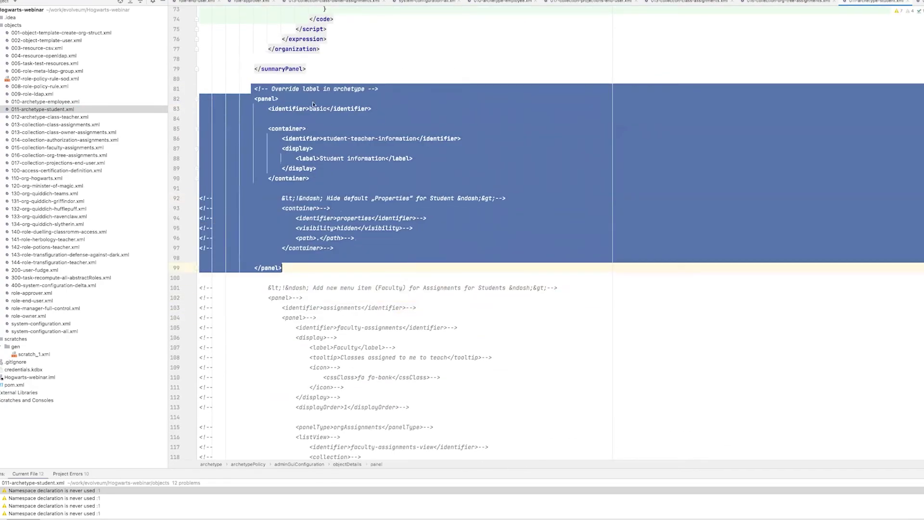
click(313, 102)
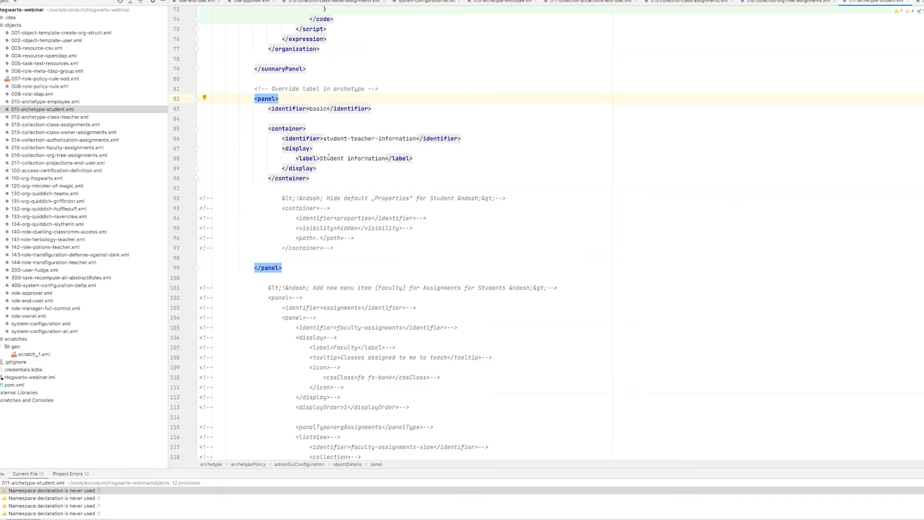
Upload 010-archetype-employee.xml, 011-archetype-student.xml and system-configuration-all.xml together to the midPoint server
click(62, 103)
super+click(56, 110)
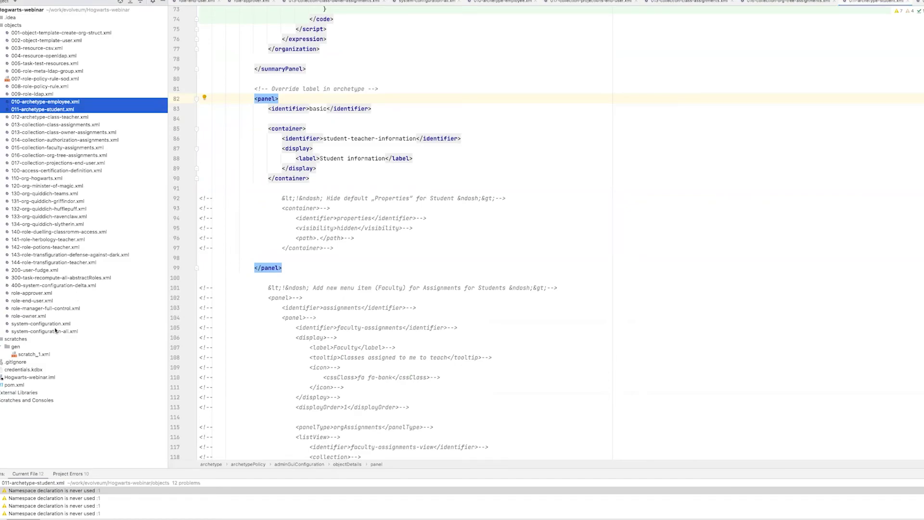
super+click(49, 331)
key(ctrl+alt+shift+u)
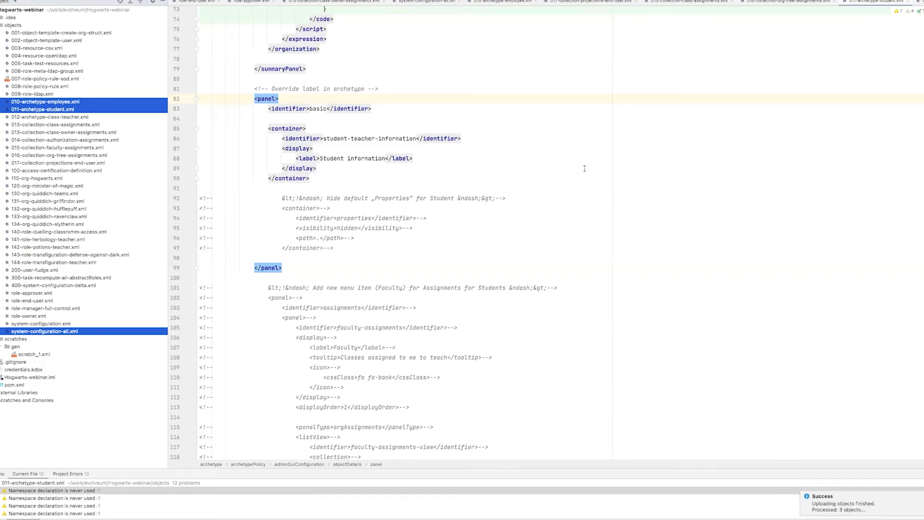
Switch to midPoint in the browser, log out, and sign back in with the saved administrator username and password
key(super+Tab)
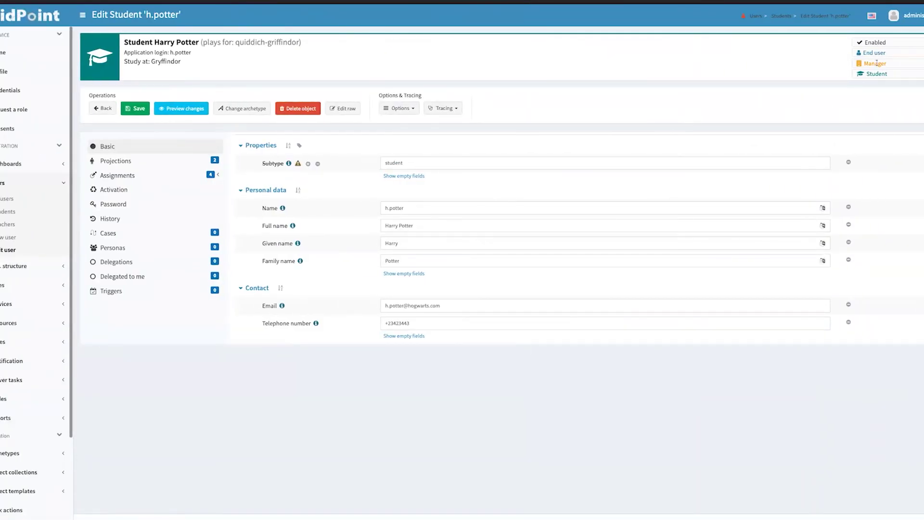
click(901, 16)
click(913, 119)
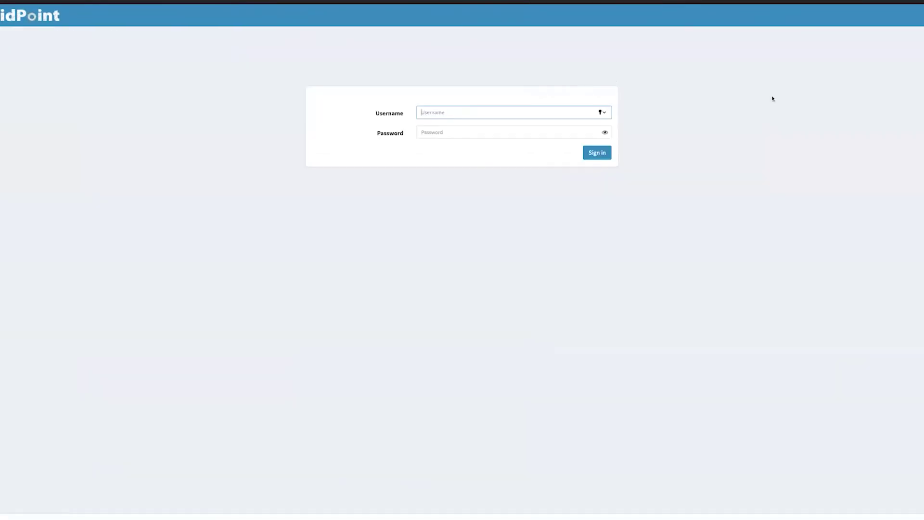
click(603, 112)
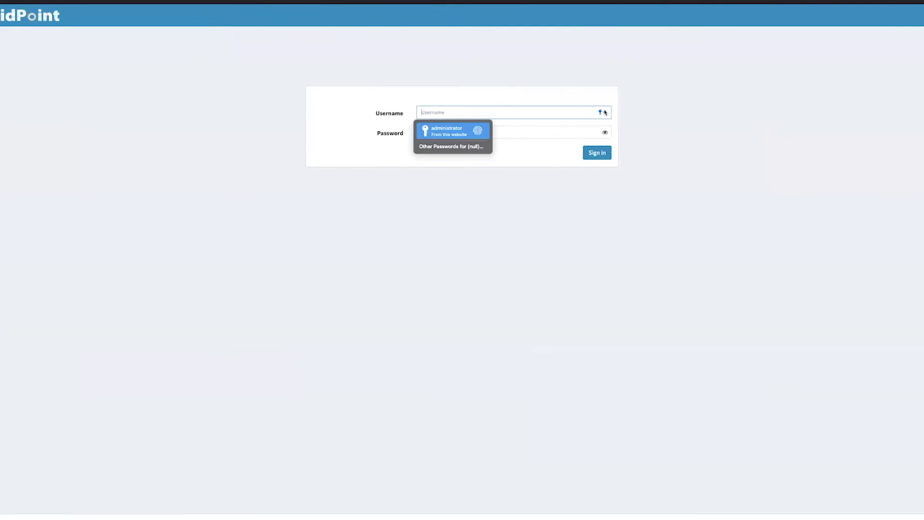
click(469, 129)
key(Return)
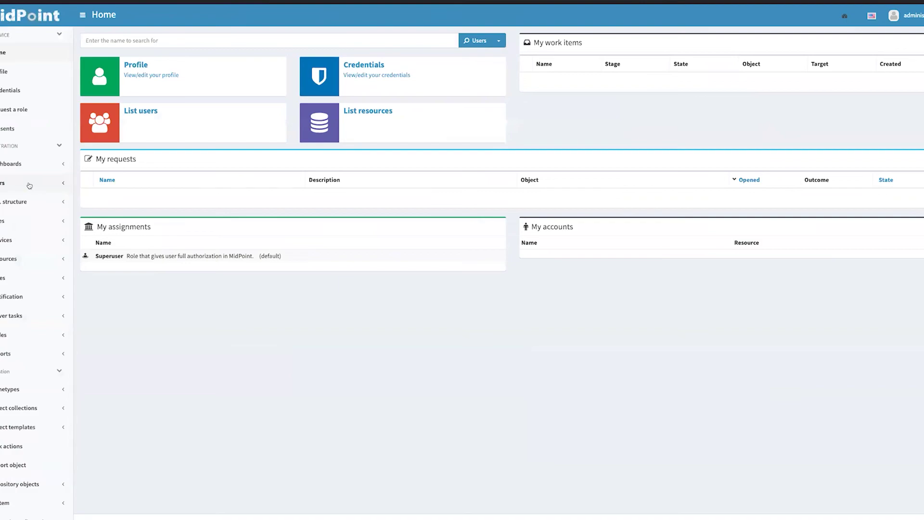
Open the first teacher's record from the teachers list and show the empty fields of its Teacher information section
click(29, 186)
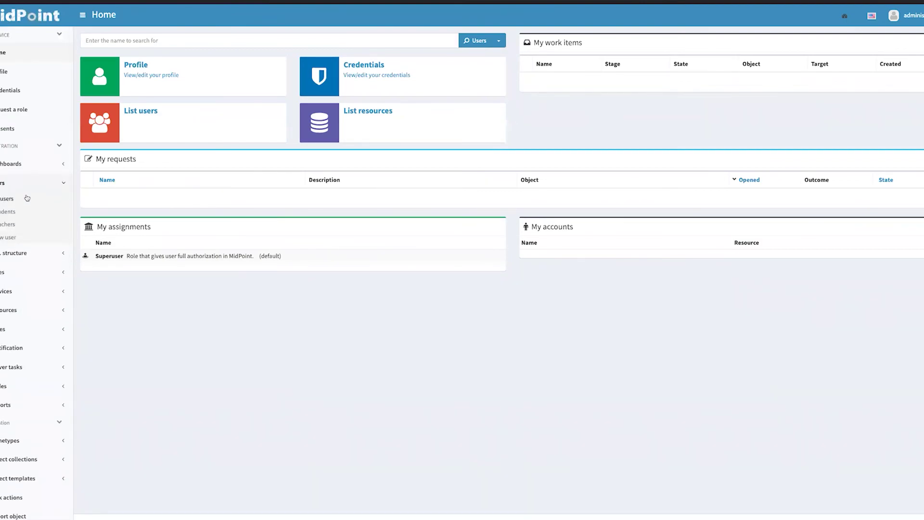
click(8, 224)
click(142, 89)
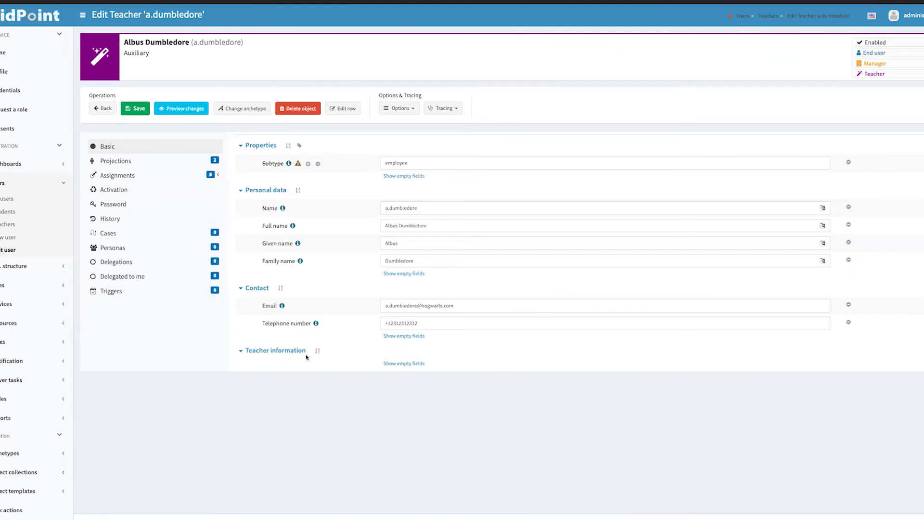
click(406, 364)
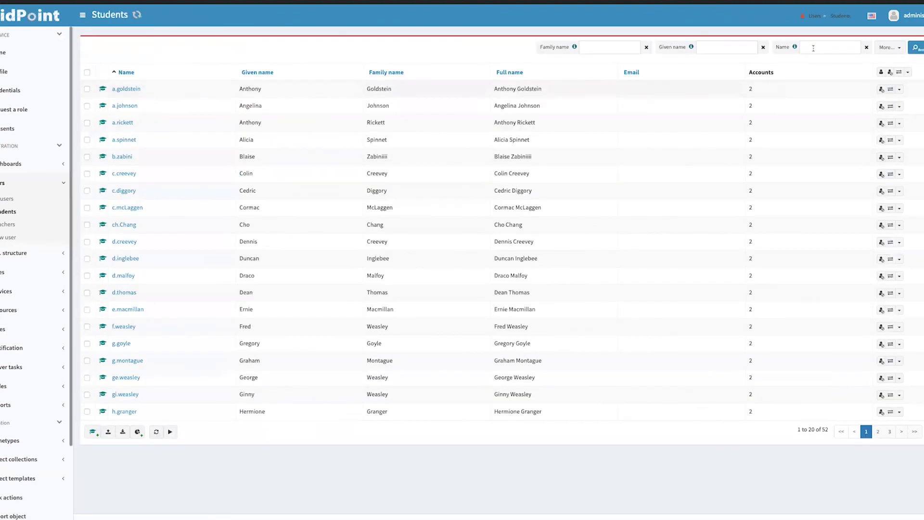
Find the student whose name contains "h.po" in the students list and open the record to check its basic panel
click(830, 46)
text(h.po)
click(916, 46)
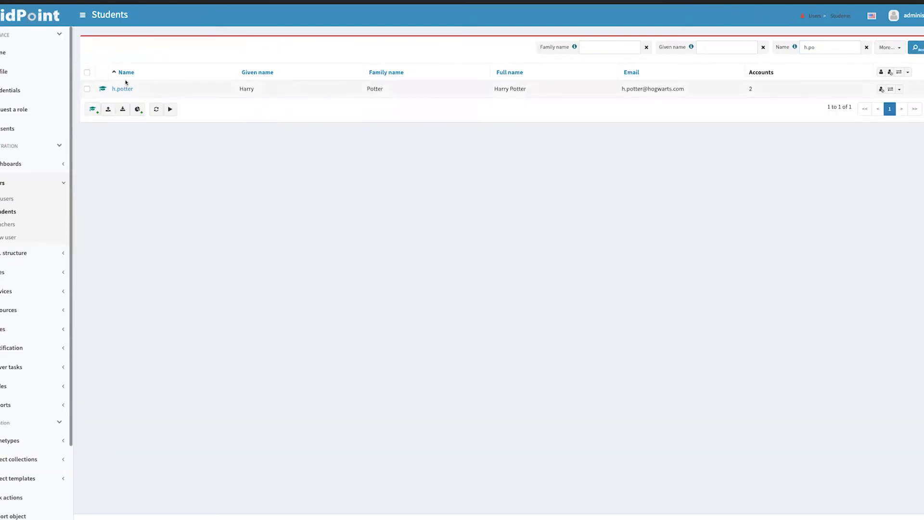
click(123, 89)
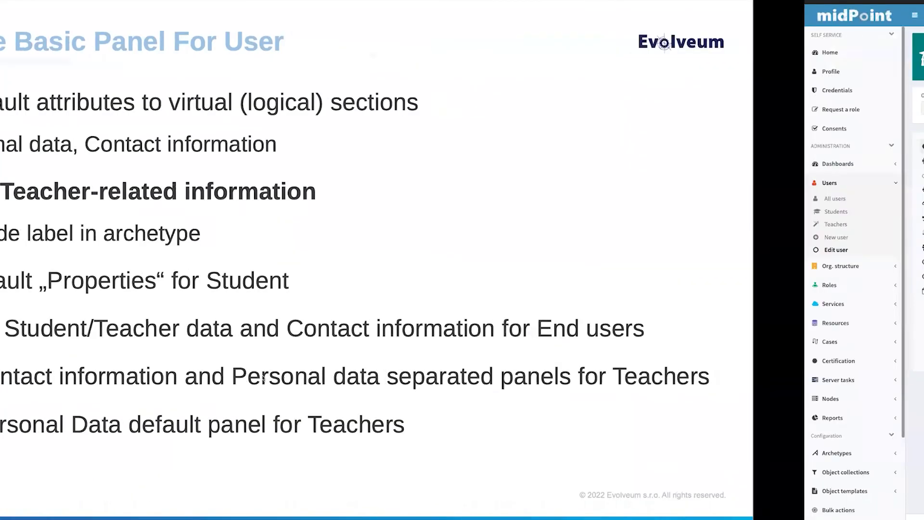
key(Right)
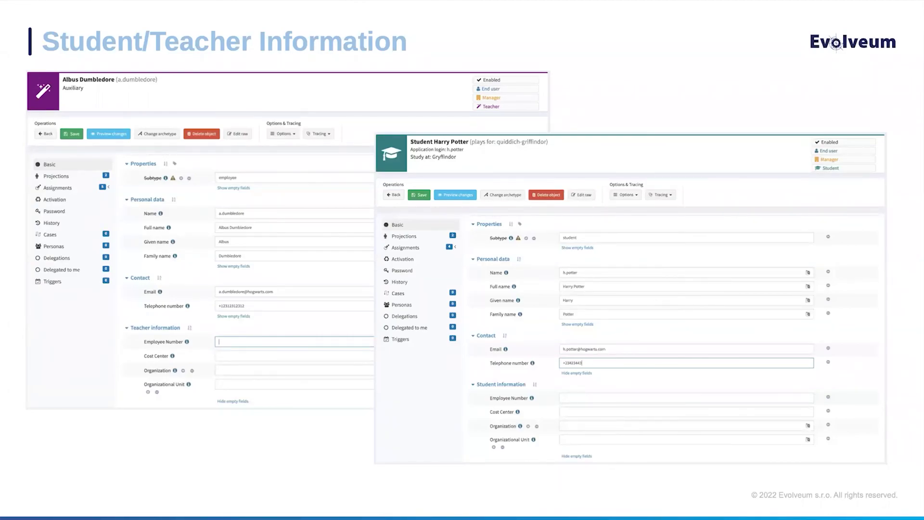
key(Right)
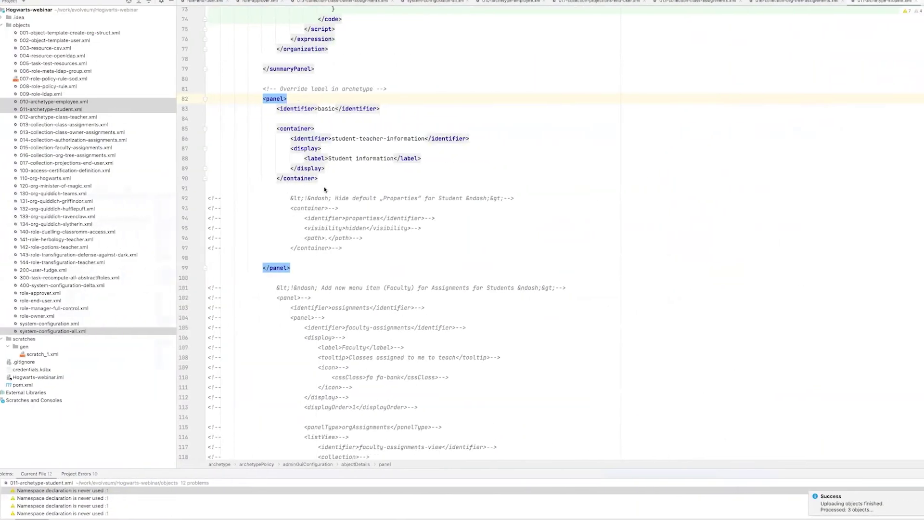
In 011-archetype-student.xml, uncomment the container hiding the default Properties section for students and review its path and hidden visibility
click(47, 109)
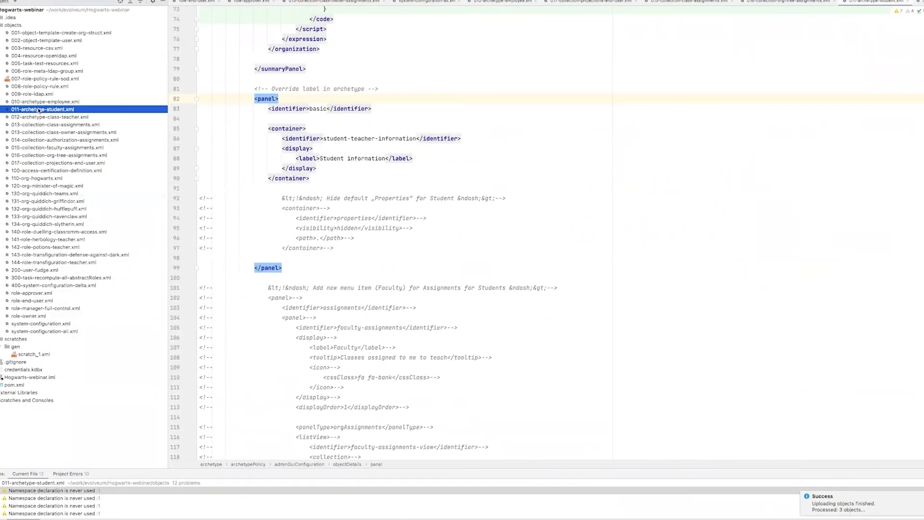
key(Escape)
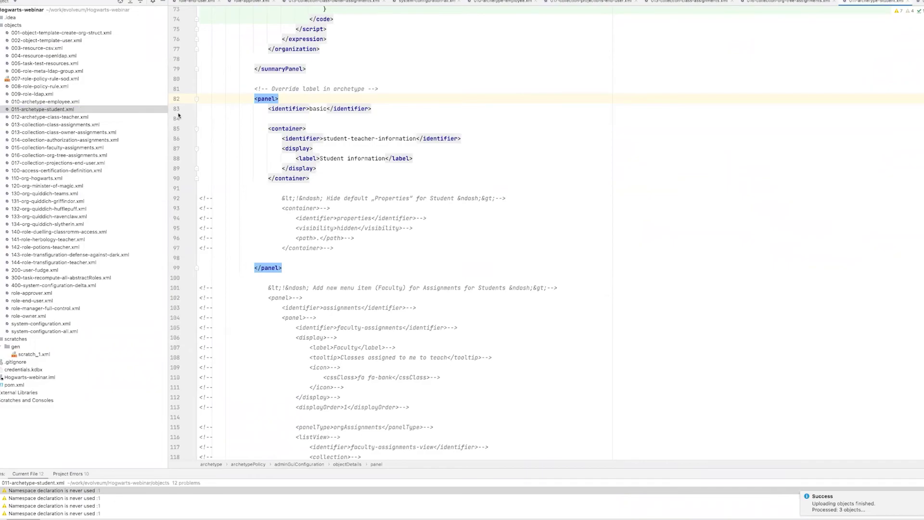
scroll(298, 165, down, 1)
drag(275, 187, 372, 235)
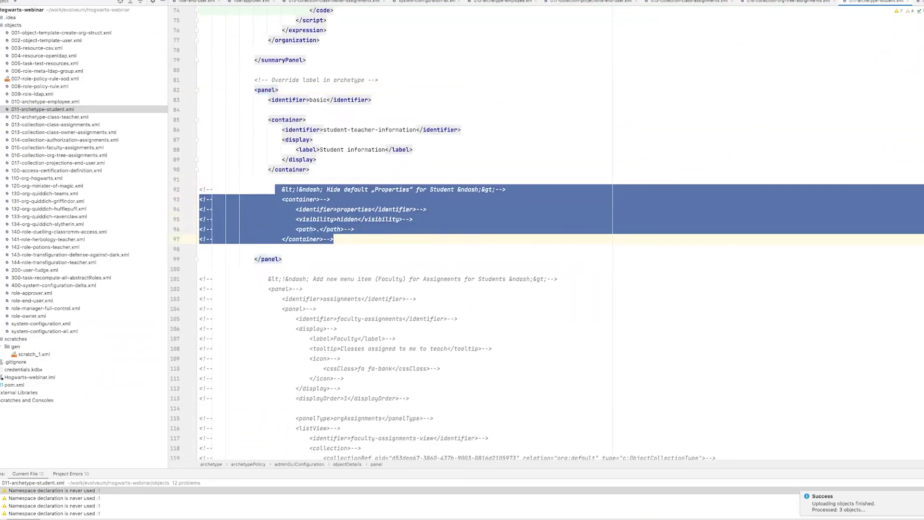
key(super+slash)
double_click(319, 99)
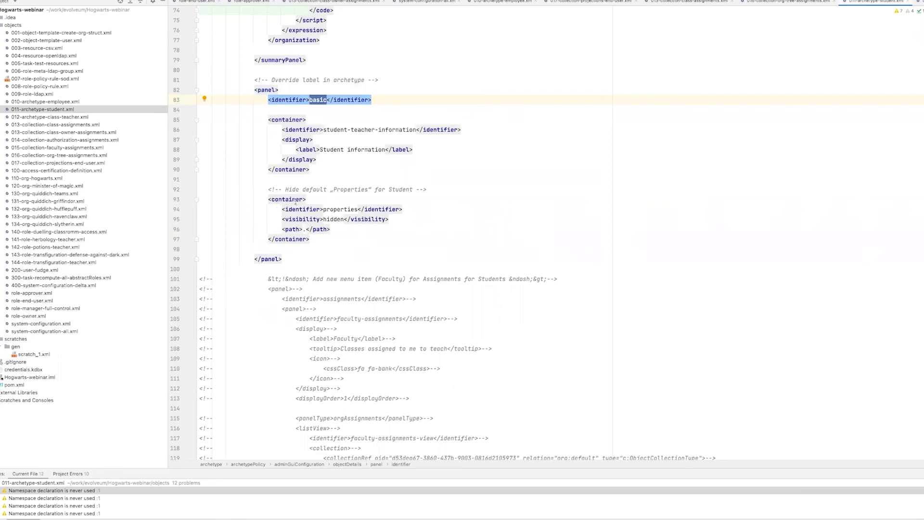
drag(281, 229, 332, 229)
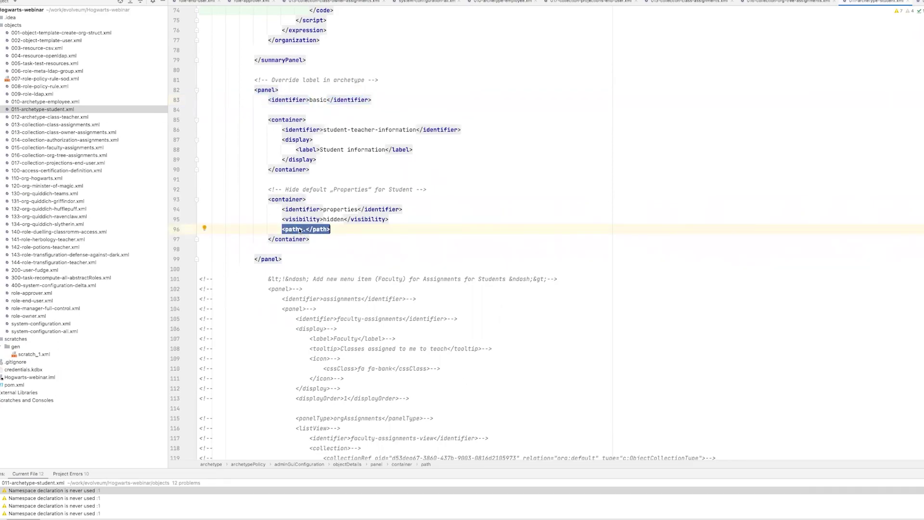
drag(280, 219, 394, 217)
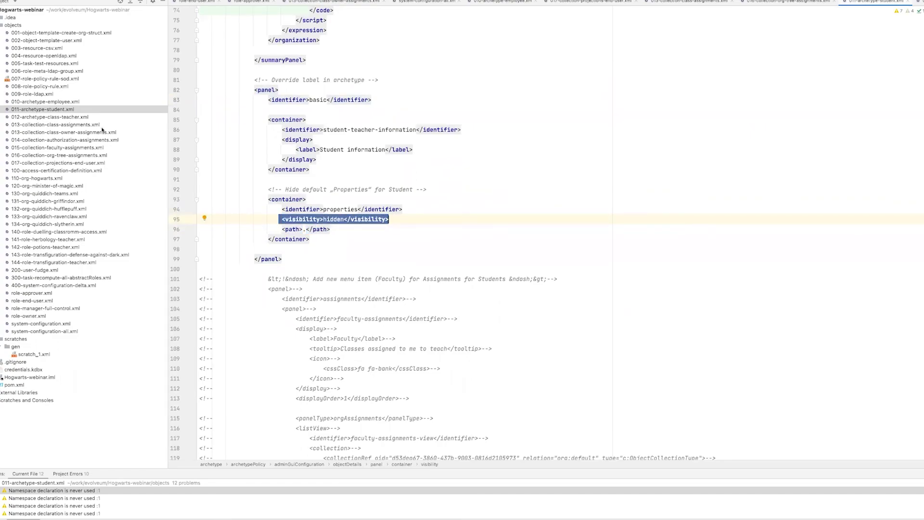
Upload 011-archetype-student.xml to the midPoint server and reload the student's record in the browser from its localhost address
click(64, 110)
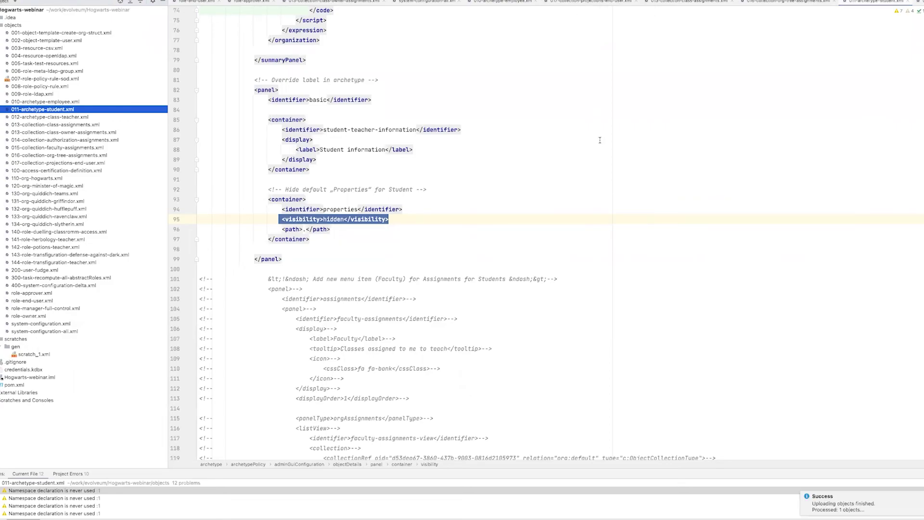
key(super+Tab)
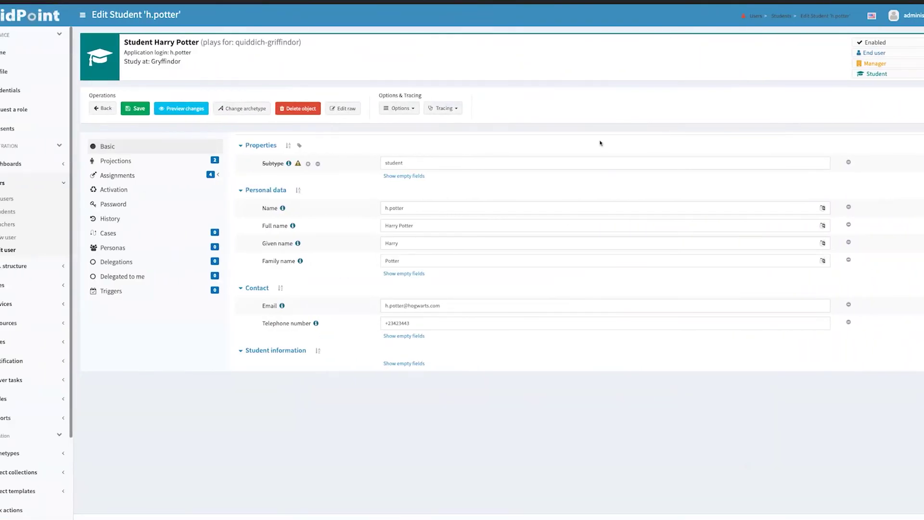
key(super+l)
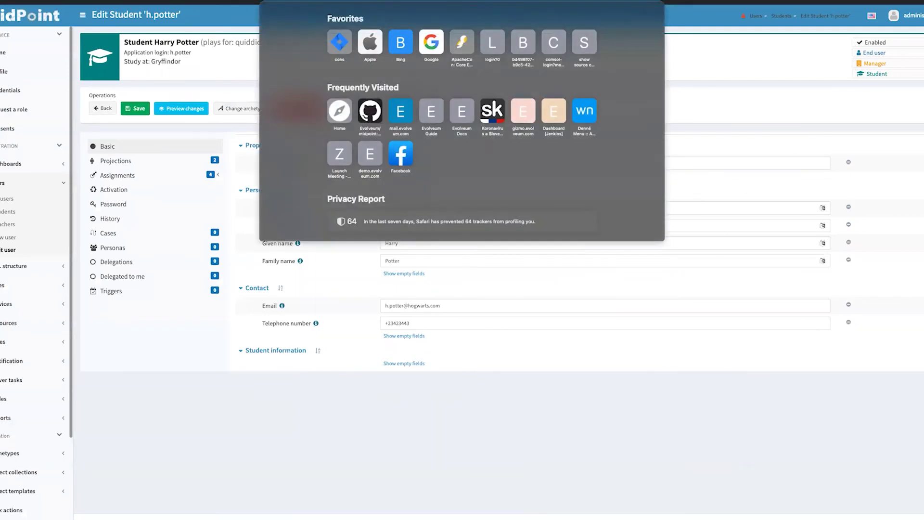
text(localhost)
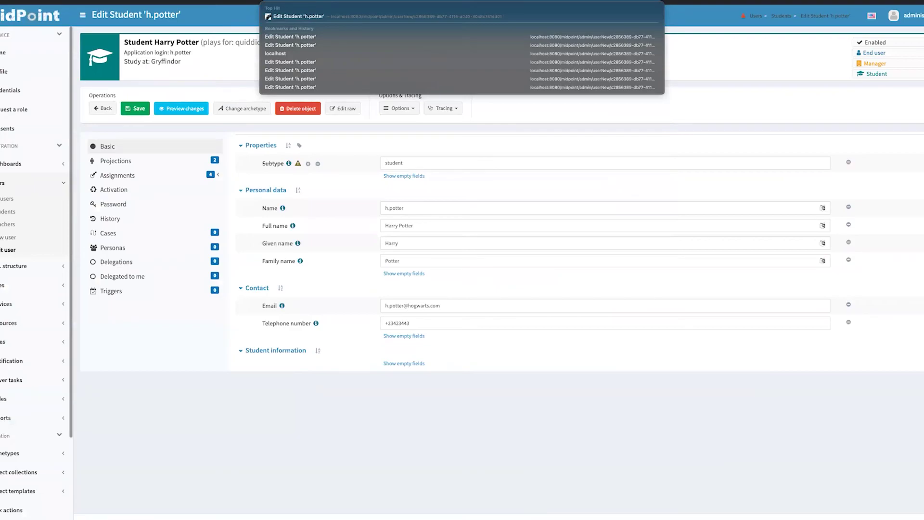
key(Return)
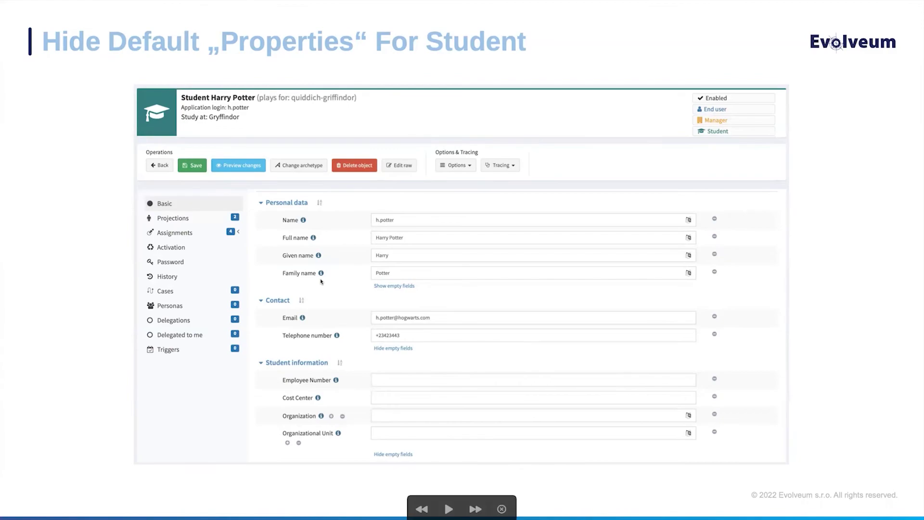
key(Right)
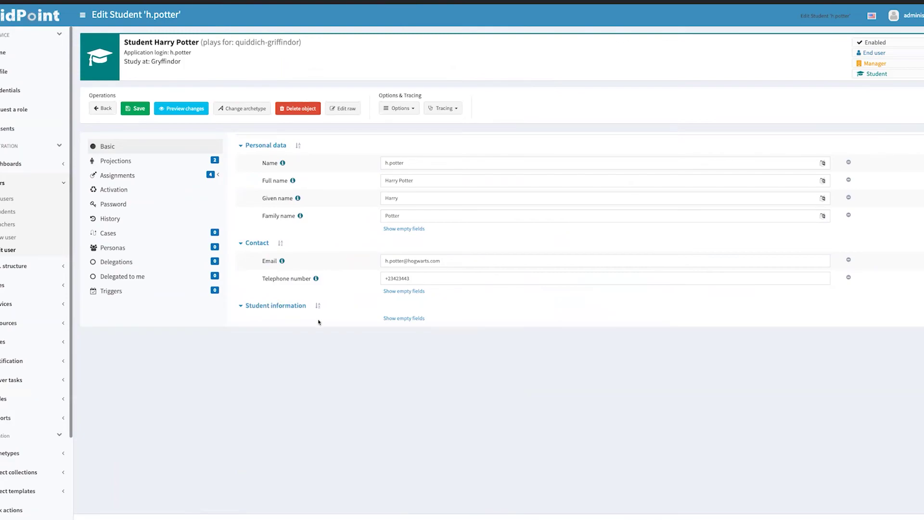
Log out, sign in with the student's saved username and password, and open the student's own profile
click(901, 15)
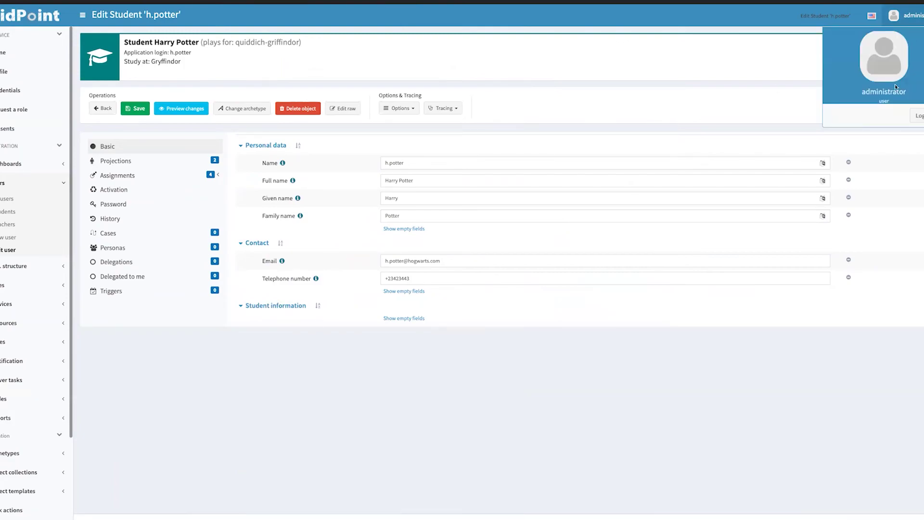
click(917, 116)
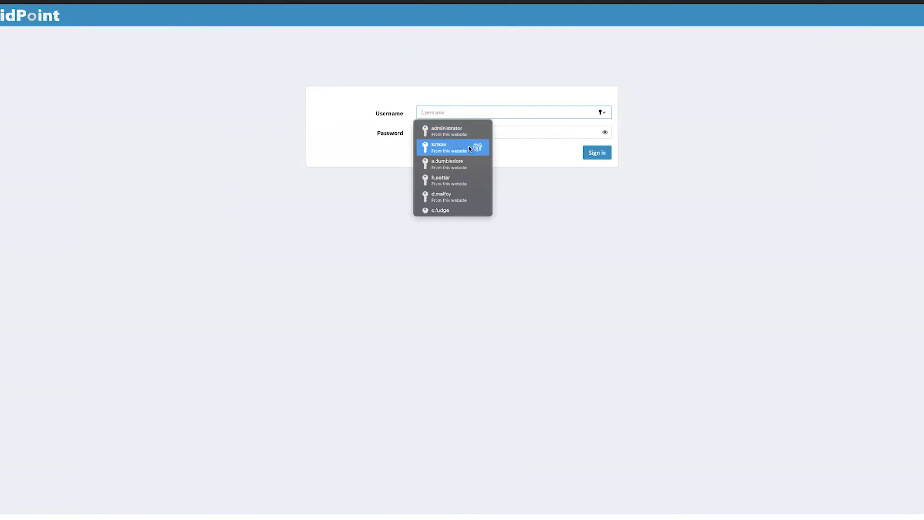
click(442, 181)
key(Return)
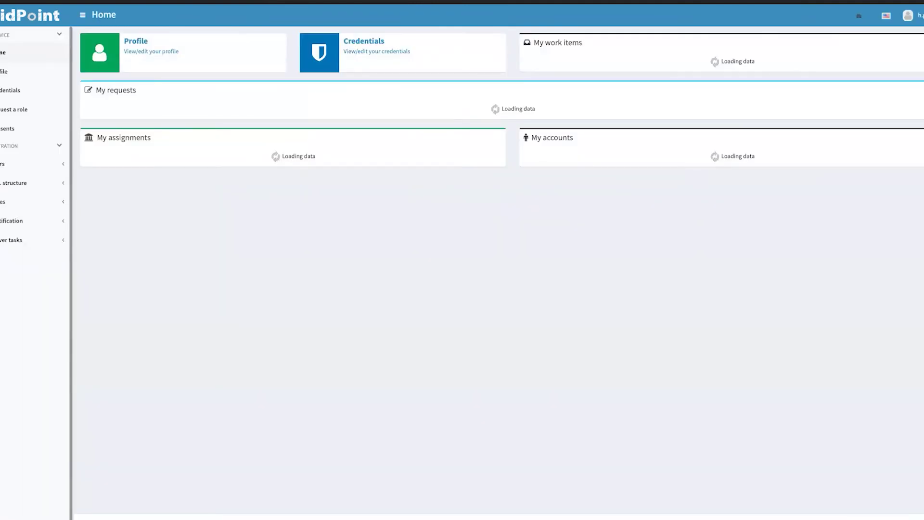
click(148, 53)
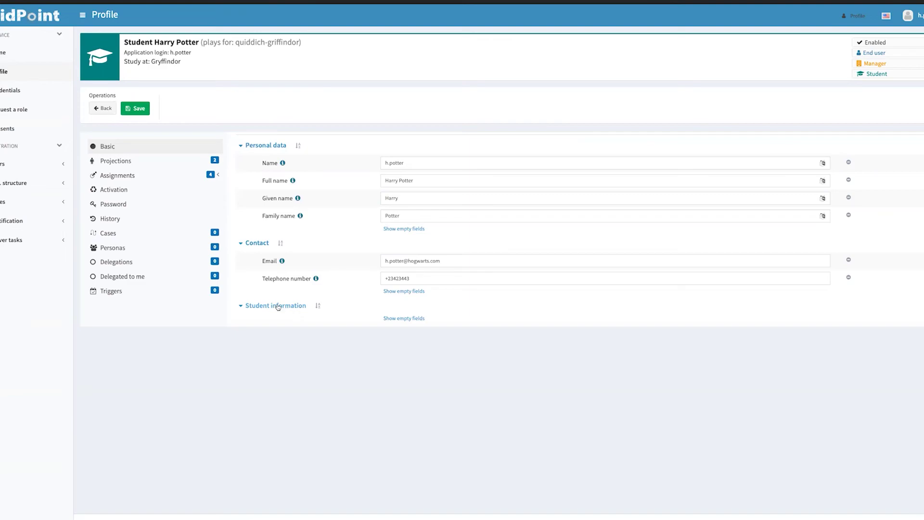
In role-end-user.xml, uncomment the basic panel block that collapses the student-teacher-information and contact-information containers
key(alt+Tab)
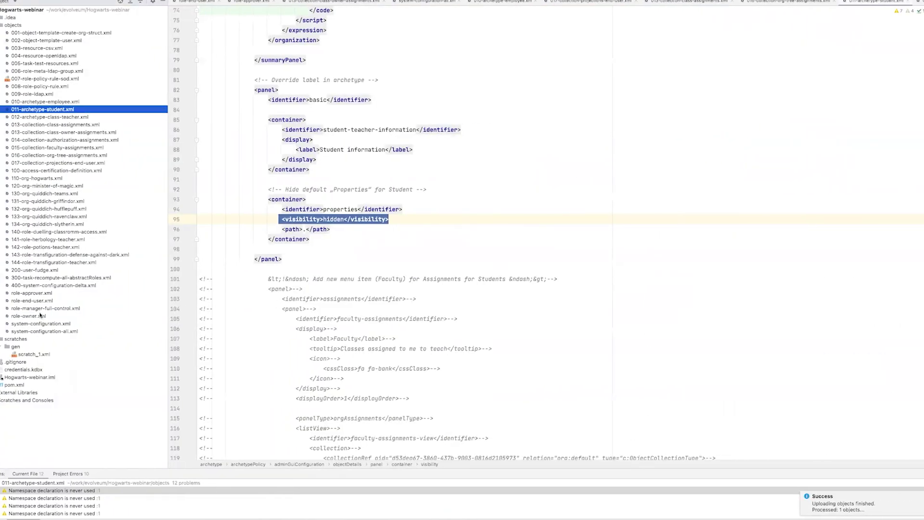
double_click(37, 300)
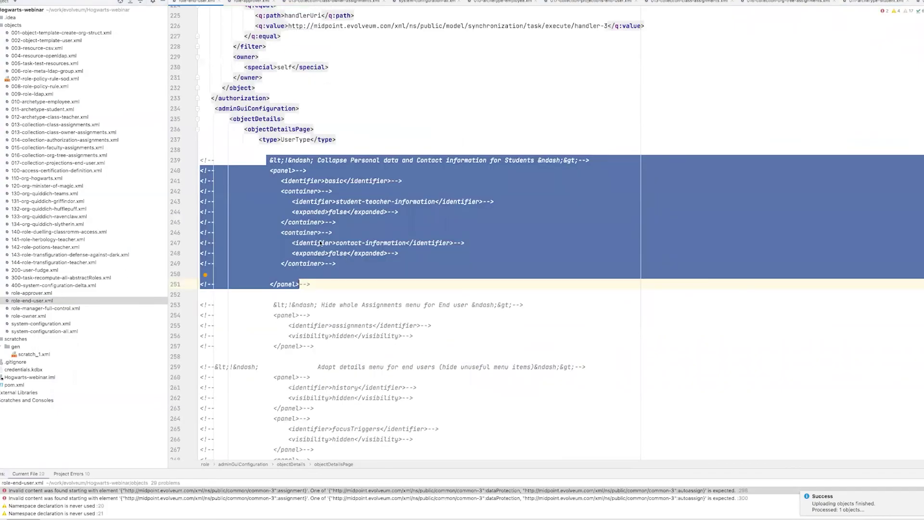
key(super+slash)
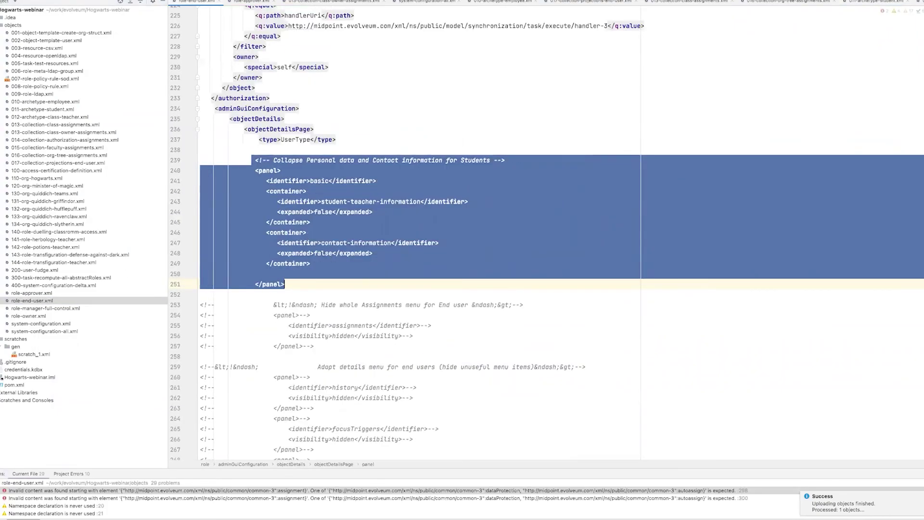
key(Left)
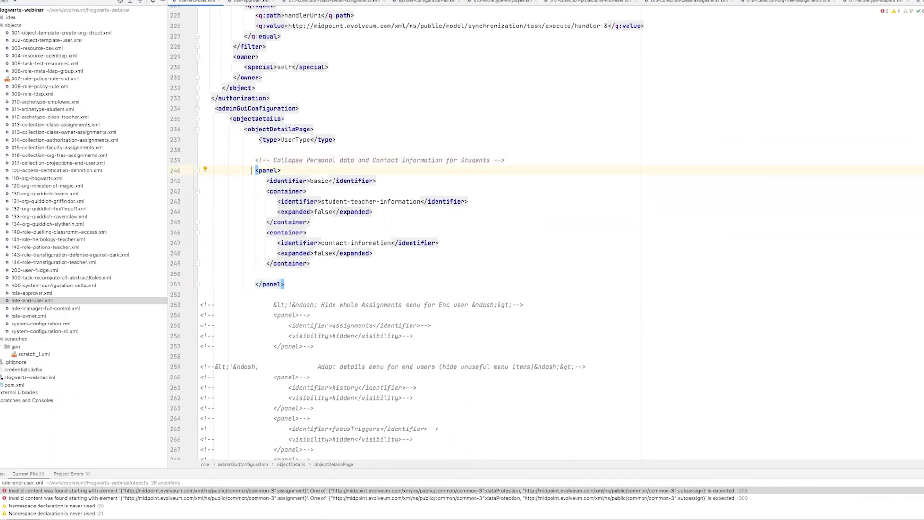
Review the block's object type, panel identifier, and the identifier and expanded setting of both containers
double_click(283, 140)
key(alt+Up)
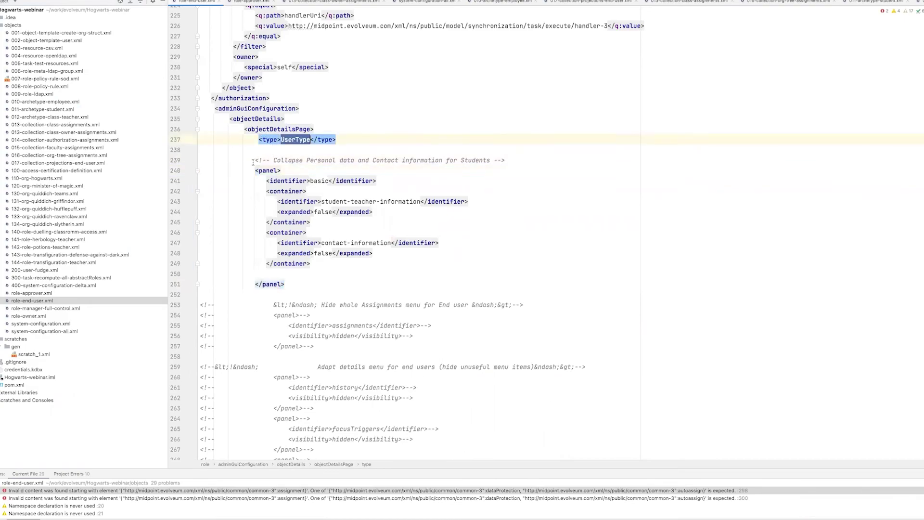
double_click(312, 181)
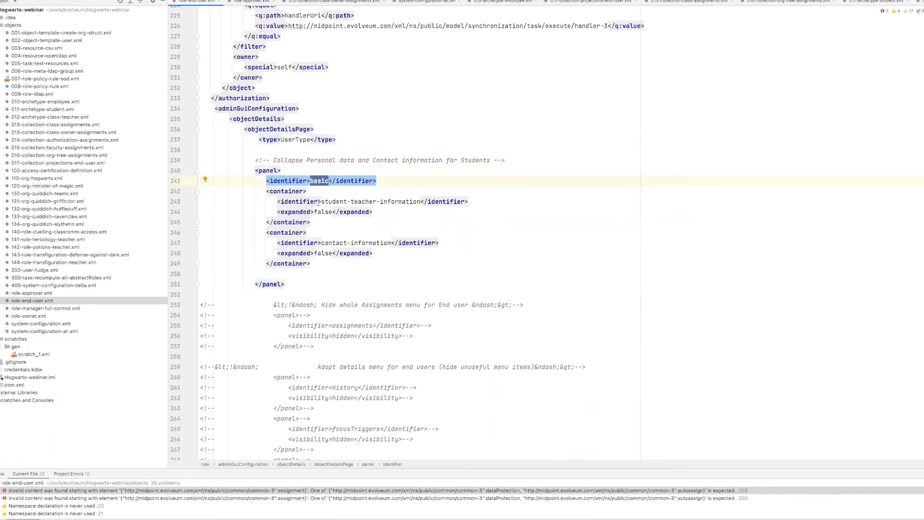
click(340, 201)
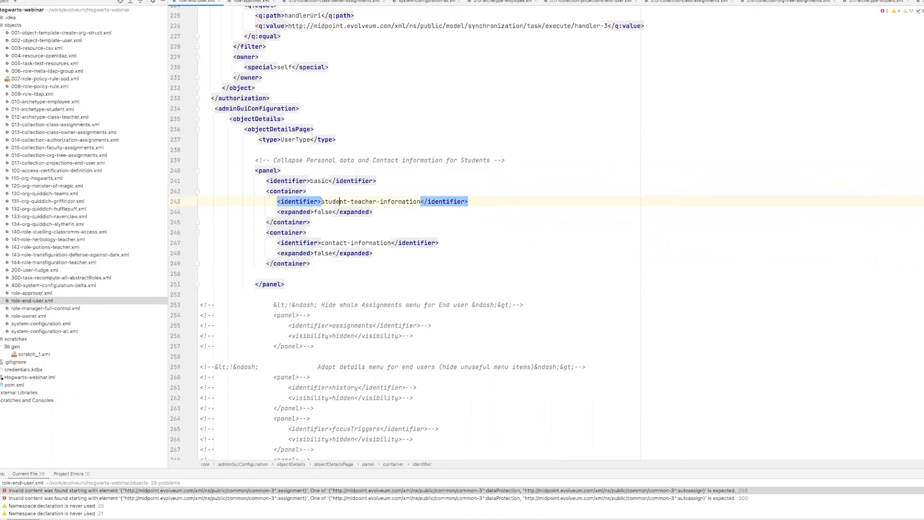
key(alt+shift+Left)
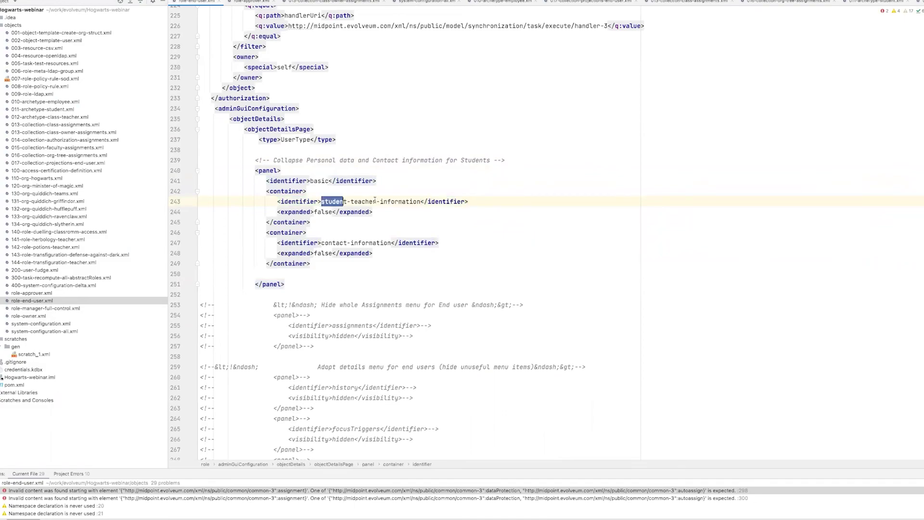
key(alt+Up)
click(321, 213)
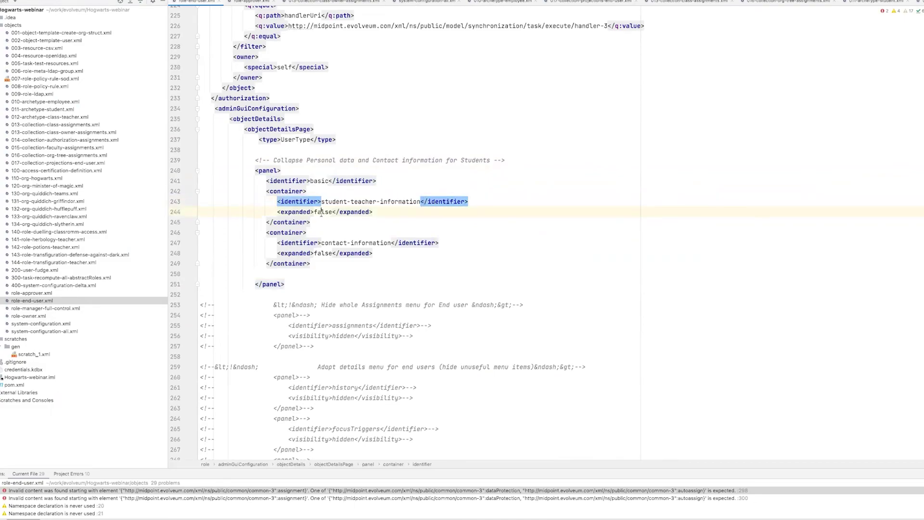
double_click(321, 213)
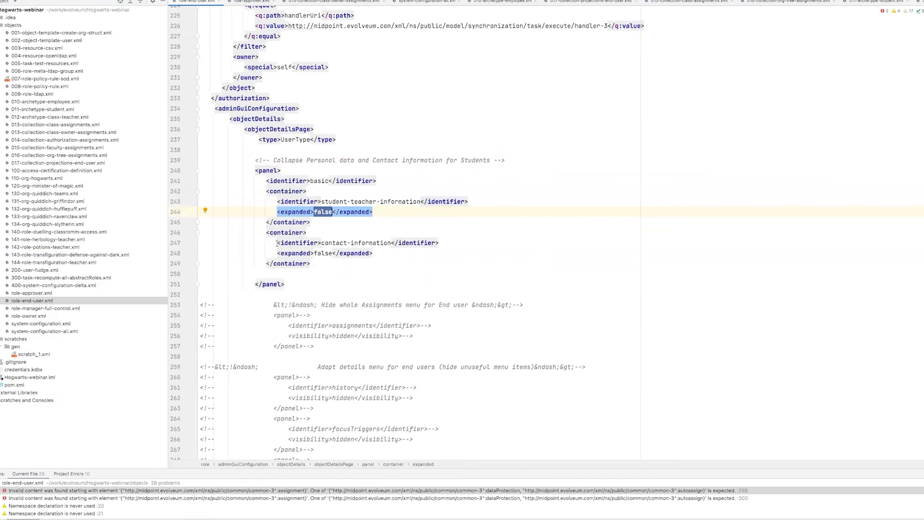
click(329, 243)
key(alt+Right)
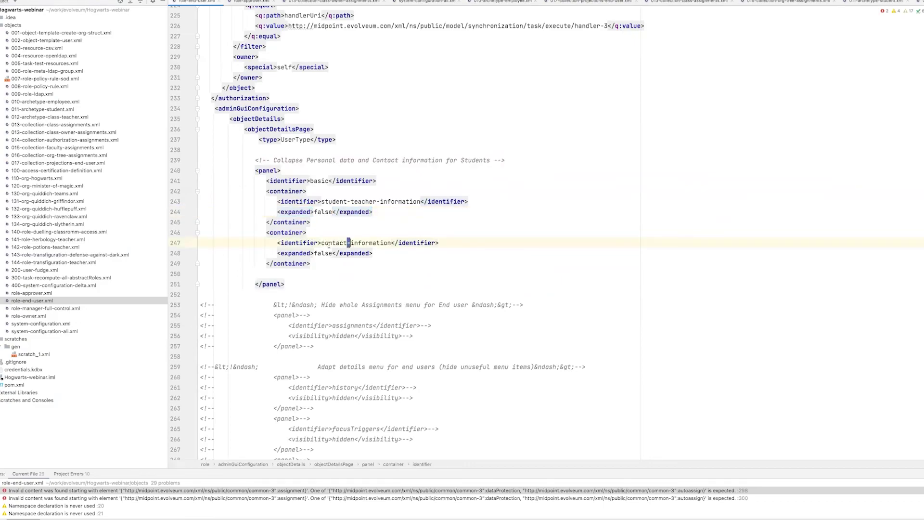
click(278, 253)
shift+click(384, 252)
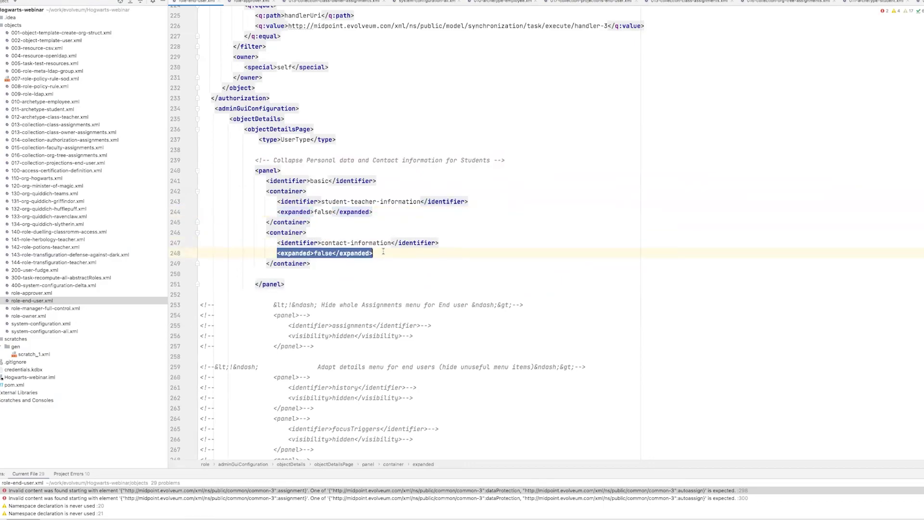
Upload role-end-user.xml to the server and sign in to midPoint again with the student's saved username and password to view the profile
click(62, 301)
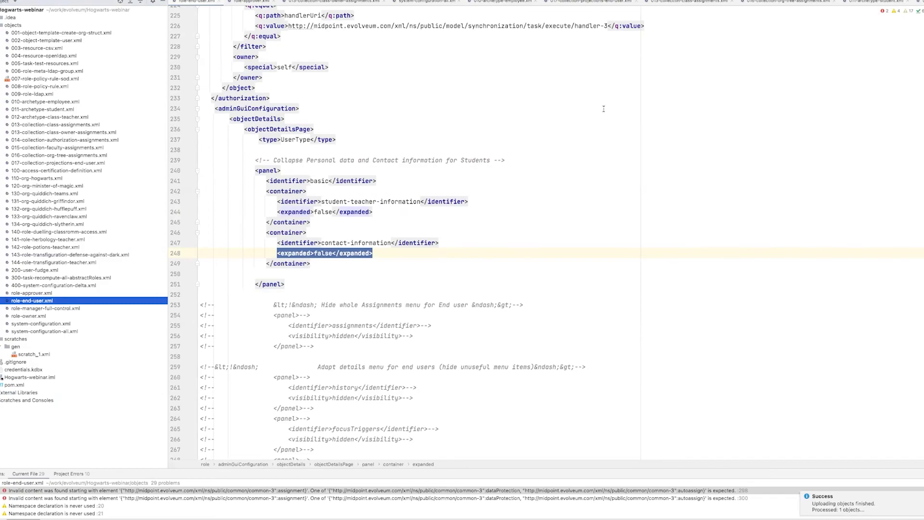
key(super+Tab)
click(908, 16)
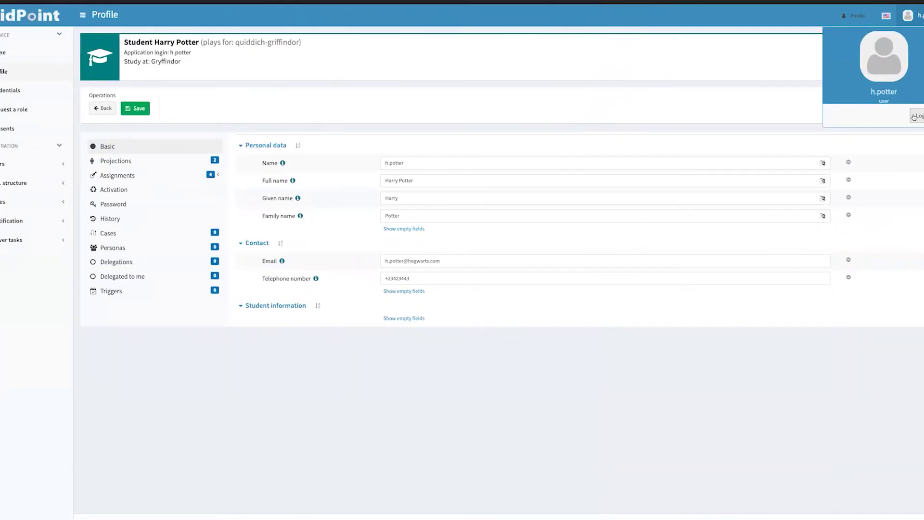
click(915, 116)
click(600, 113)
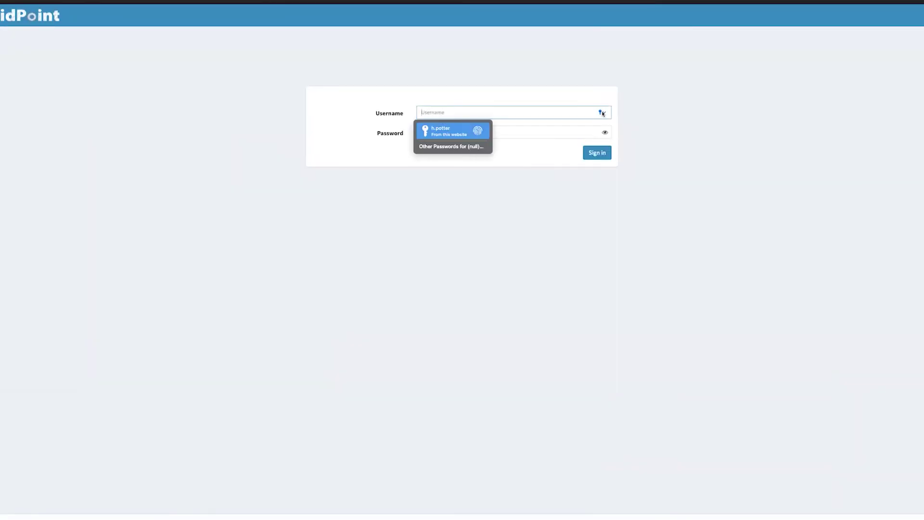
click(452, 131)
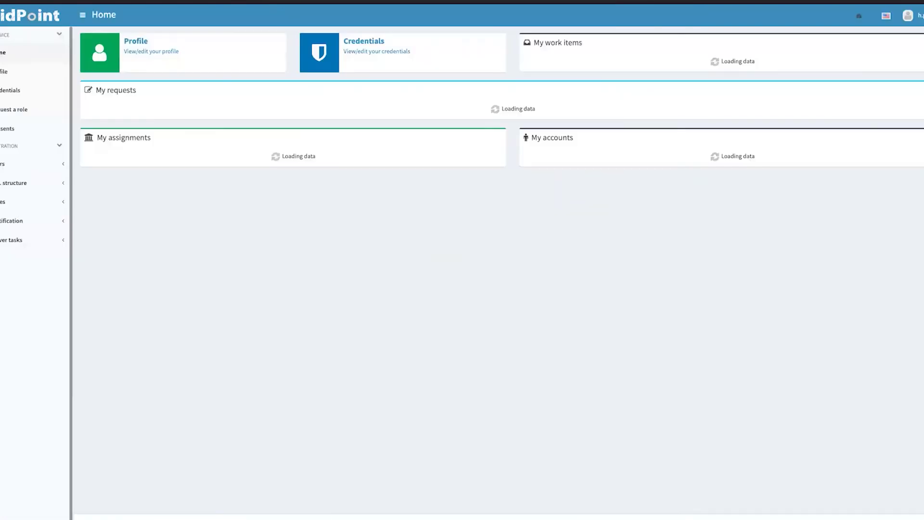
click(171, 69)
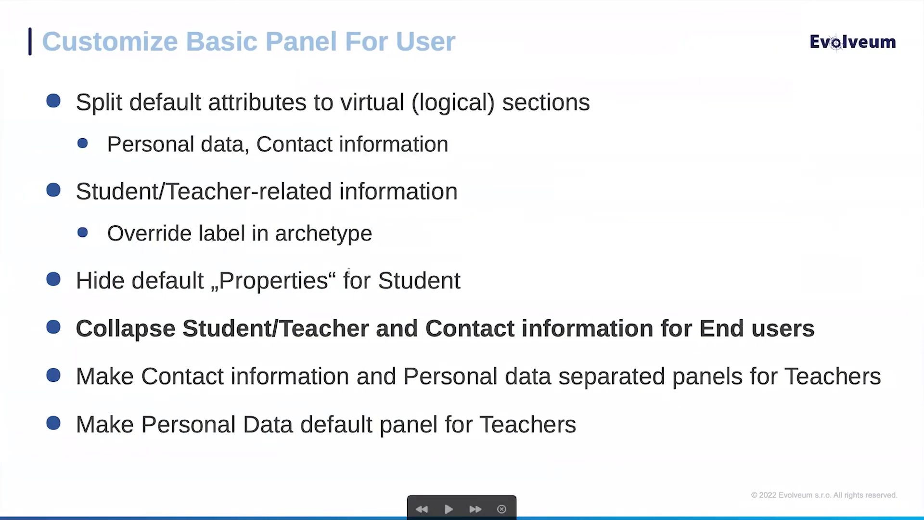
key(Right)
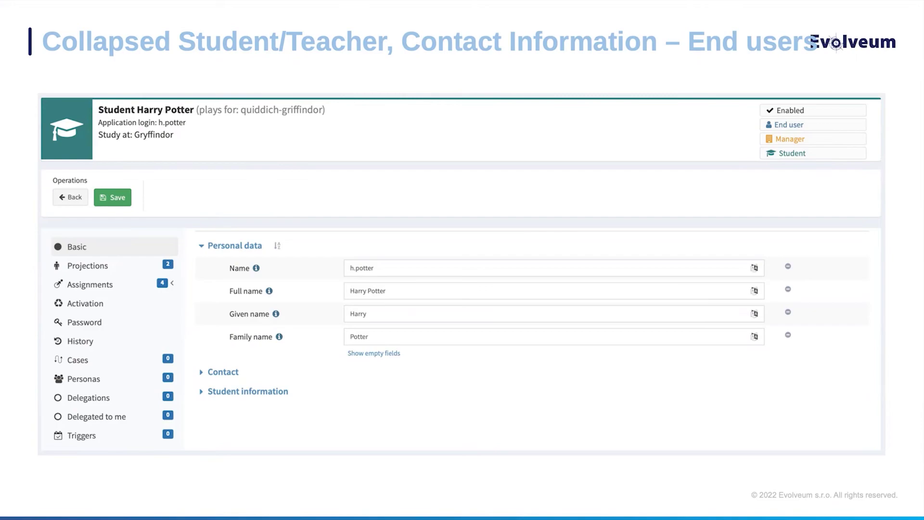
key(Right)
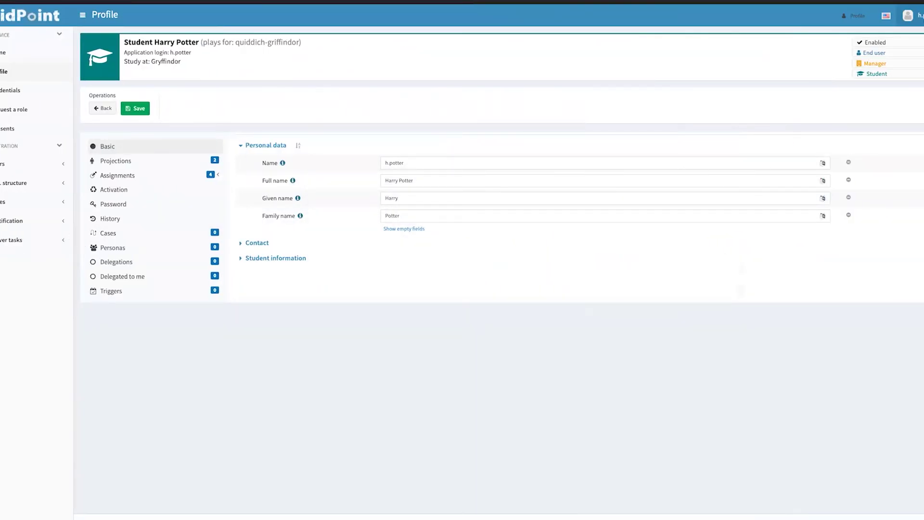
Log out of the student's account and sign in with the saved administrator username and password
click(908, 15)
click(915, 116)
click(606, 116)
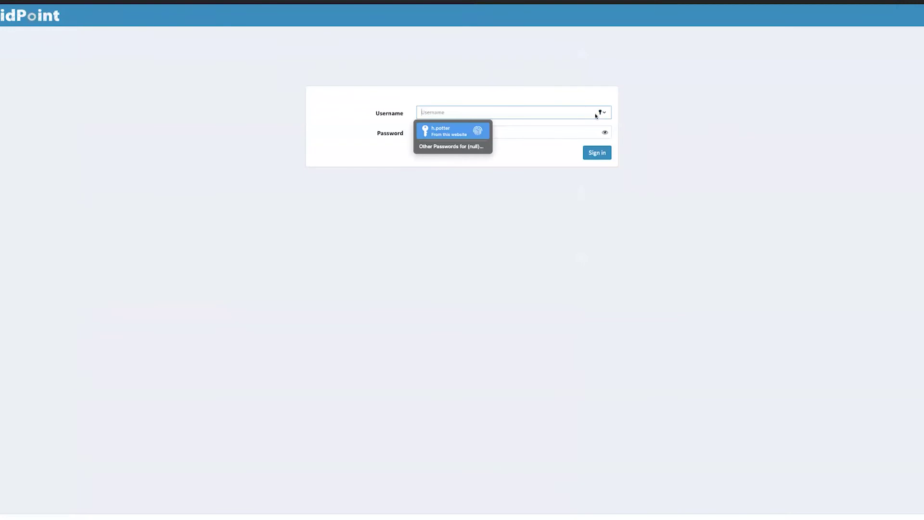
click(447, 146)
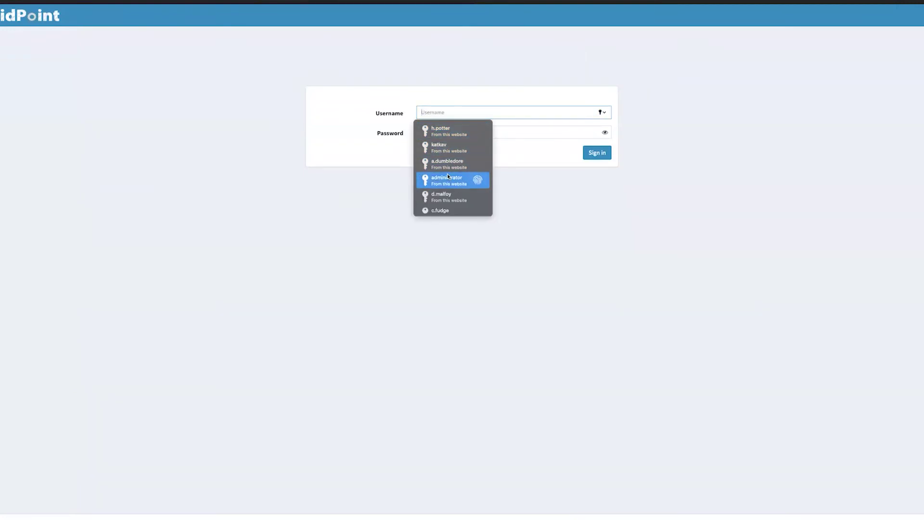
click(447, 176)
key(Return)
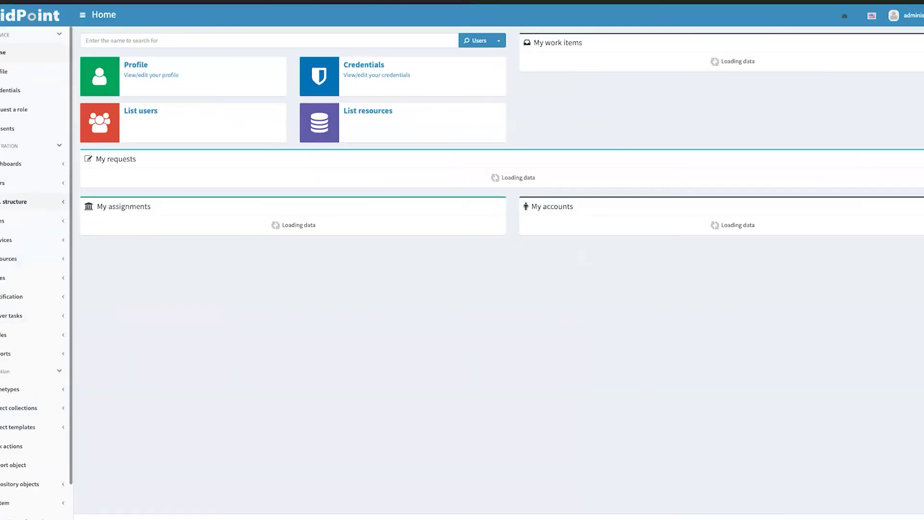
Open the first teacher's record from the teachers list to examine the sections of its basic panel
click(10, 183)
click(8, 224)
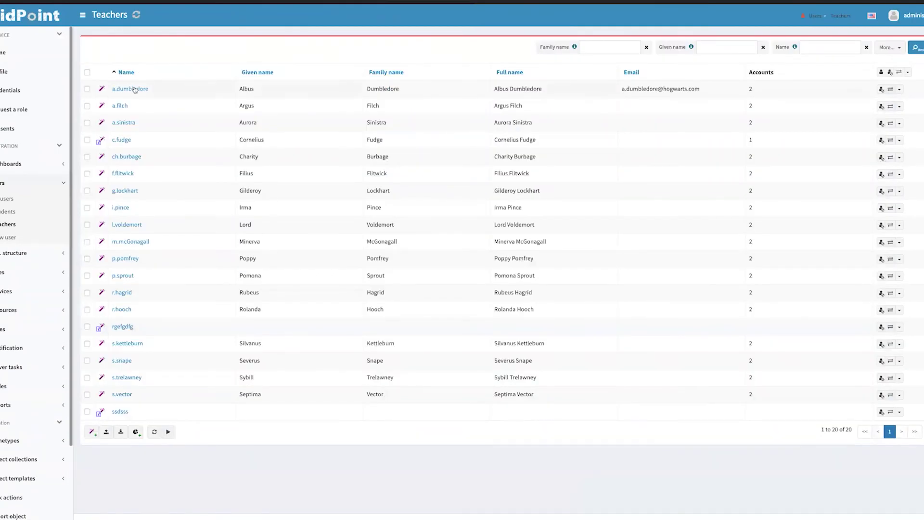
click(135, 89)
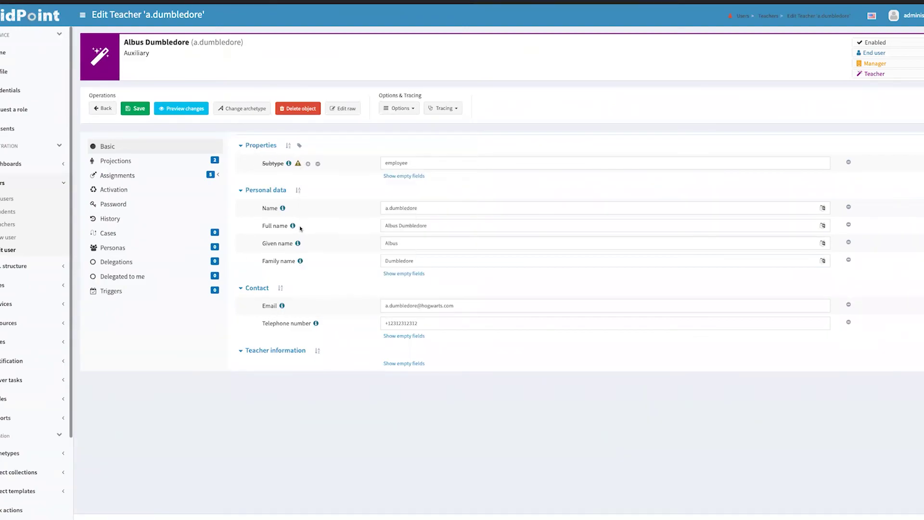
mouse_move(302, 222)
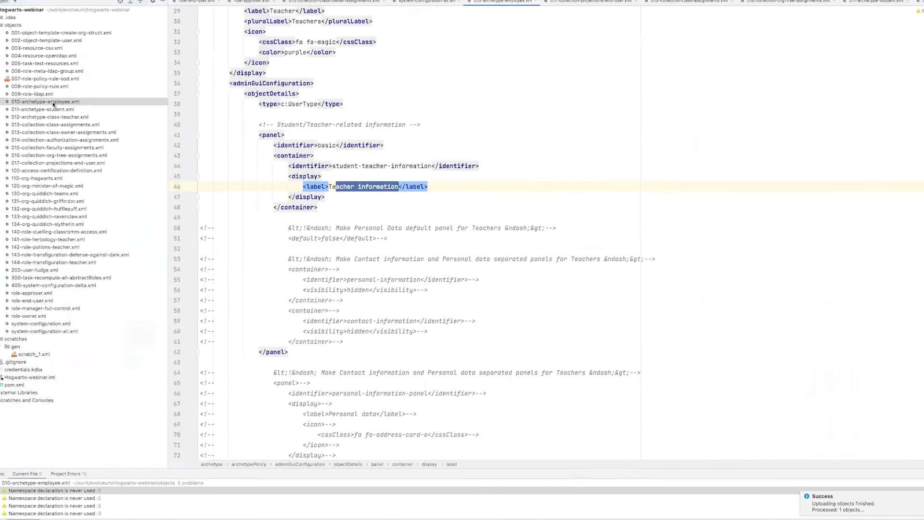
In 010-archetype-employee.xml, uncomment the basic panel's block that hides the personal-information and contact-information containers for teachers
scroll(304, 191, down, 2)
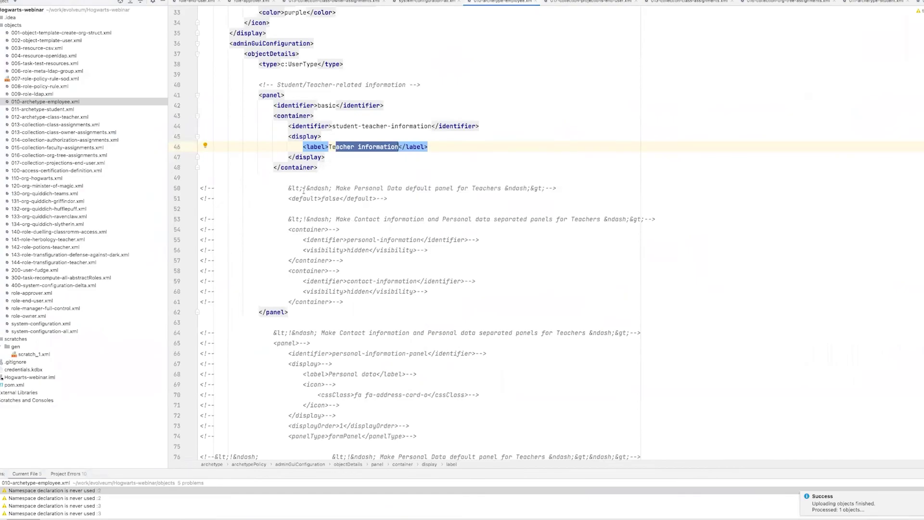
scroll(295, 184, down, 2)
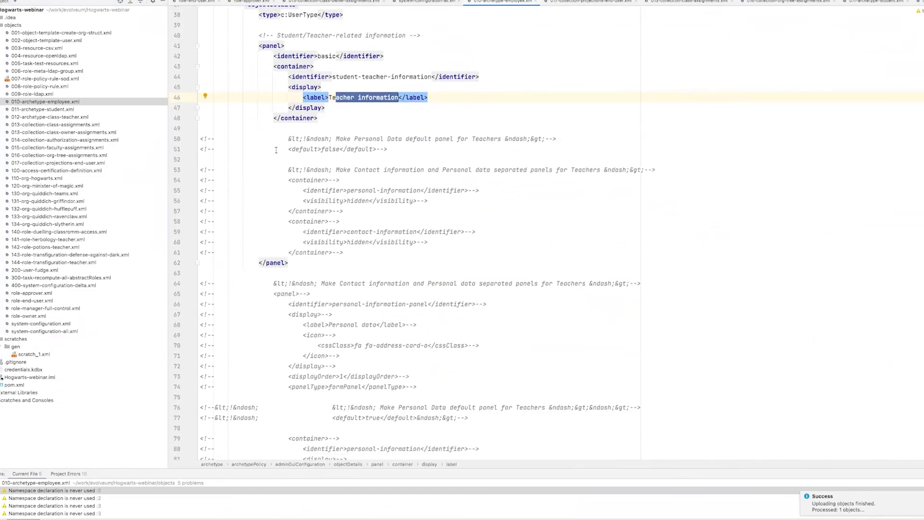
click(277, 150)
drag(273, 139, 394, 229)
click(329, 211)
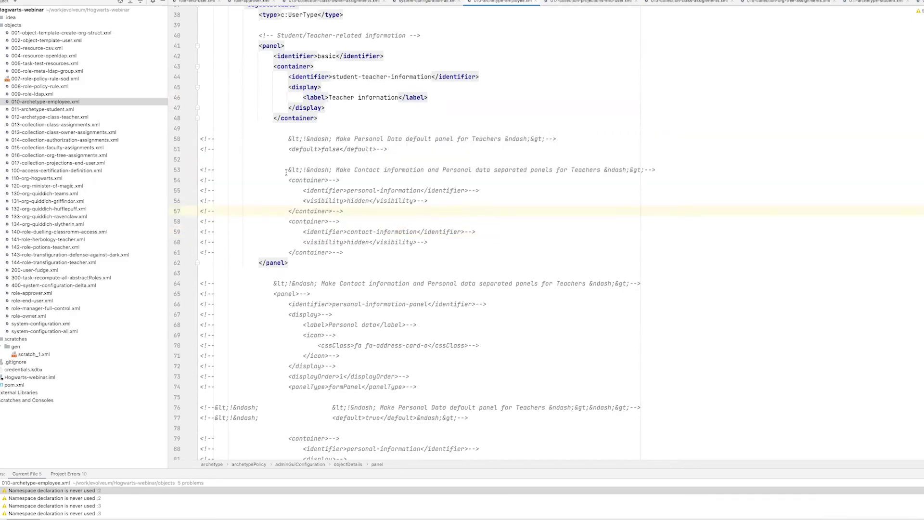
scroll(286, 172, down, 1)
drag(284, 145, 375, 226)
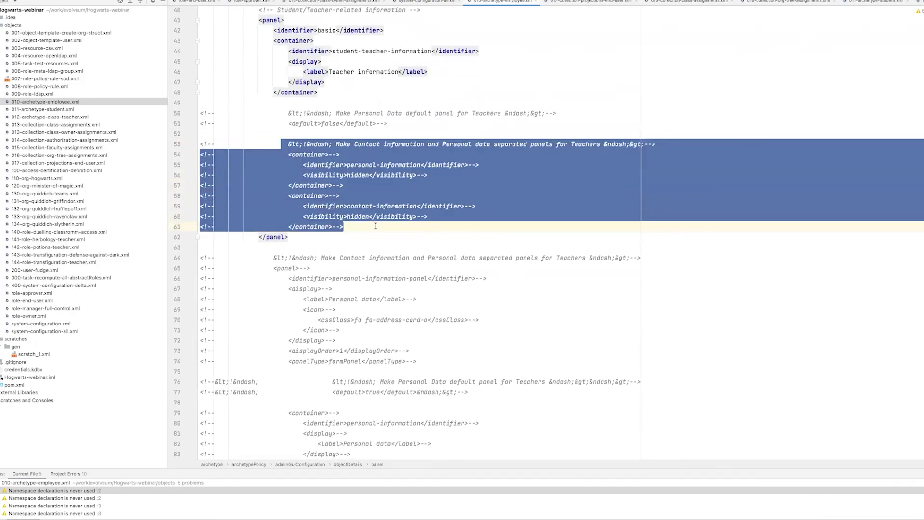
key(super+slash)
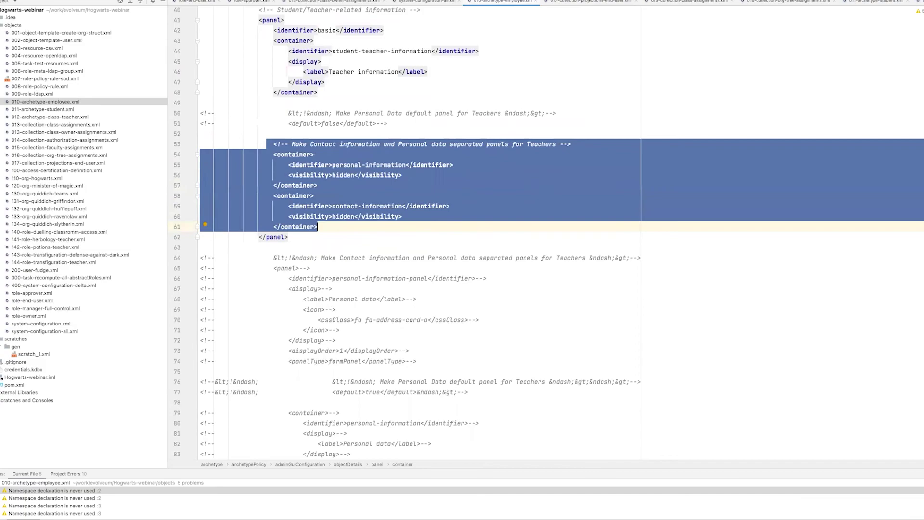
click(327, 199)
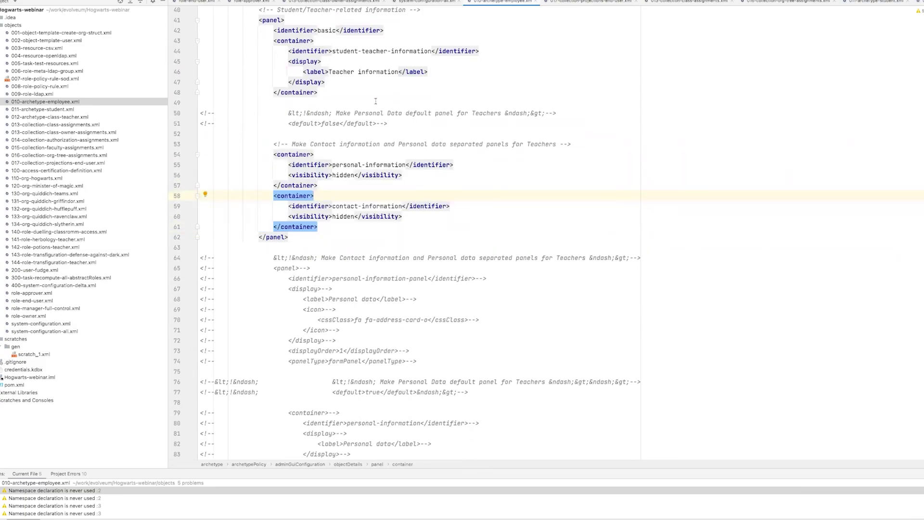
Review the identifiers and visibility settings of the two containers enabled in the teachers' basic panel
click(299, 164)
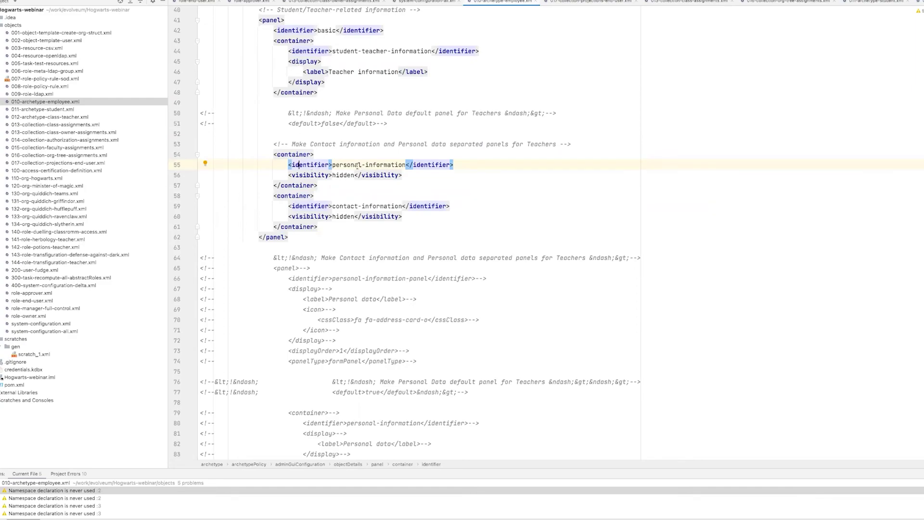
double_click(346, 165)
triple_click(345, 165)
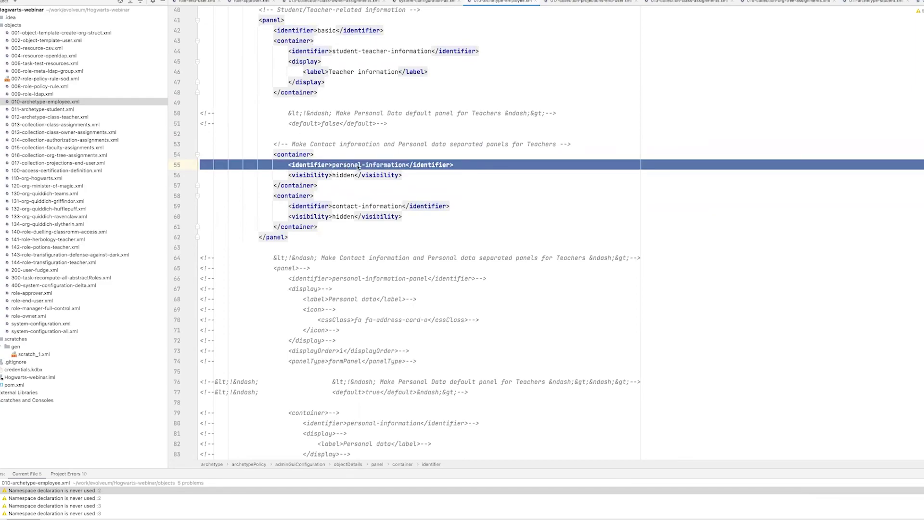
drag(402, 174, 306, 175)
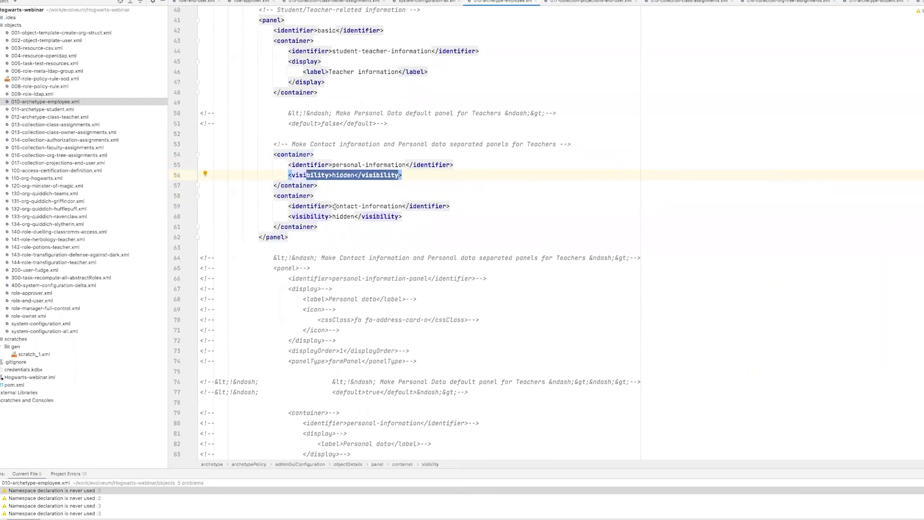
drag(336, 206, 343, 206)
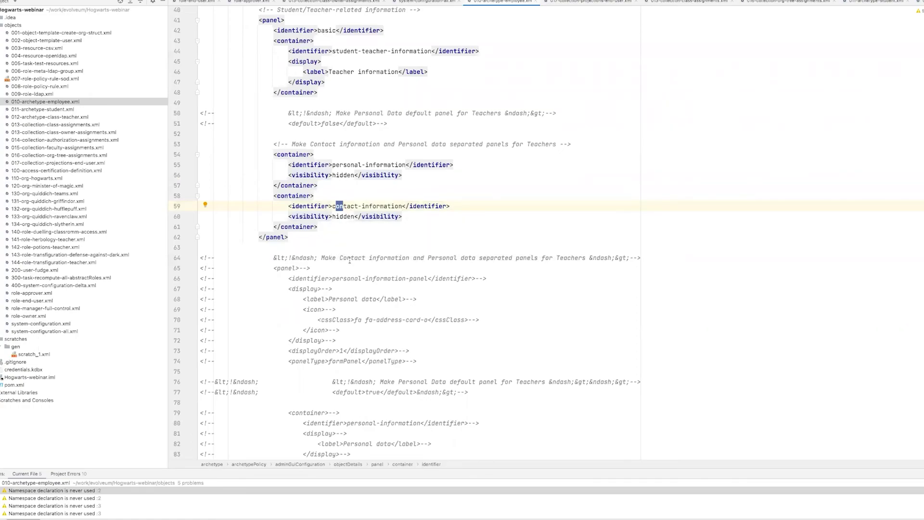
Uncomment the block defining the separate personal-information-panel and contact-information-panel for teachers, through the end of the contact panel
scroll(349, 260, down, 6)
drag(262, 70, 430, 390)
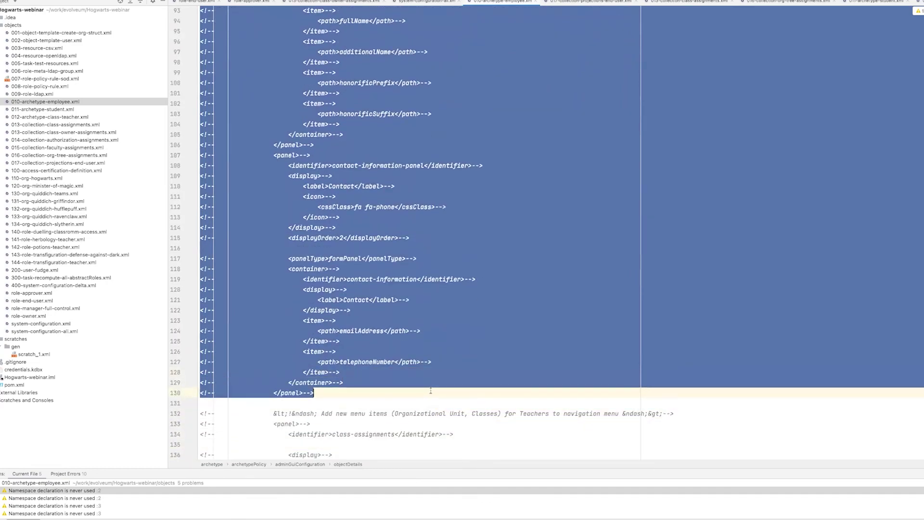
key(super+slash)
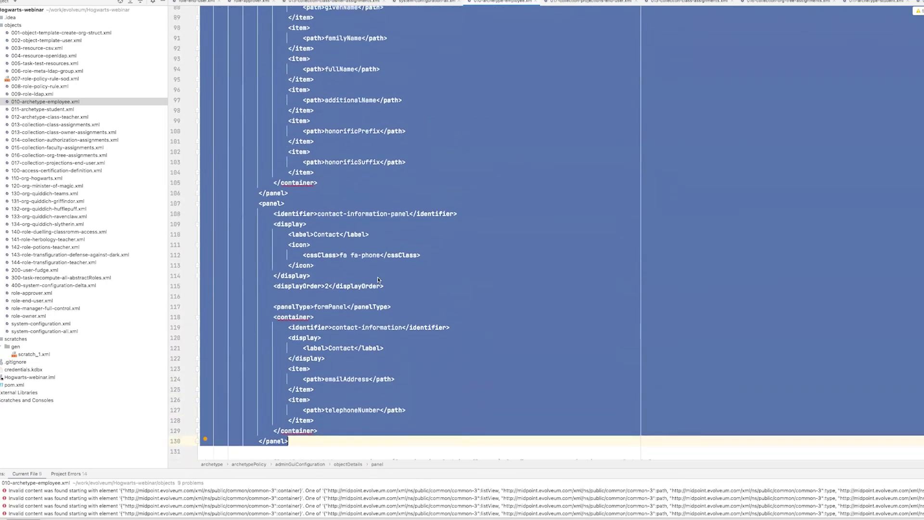
scroll(378, 280, up, 6)
click(384, 253)
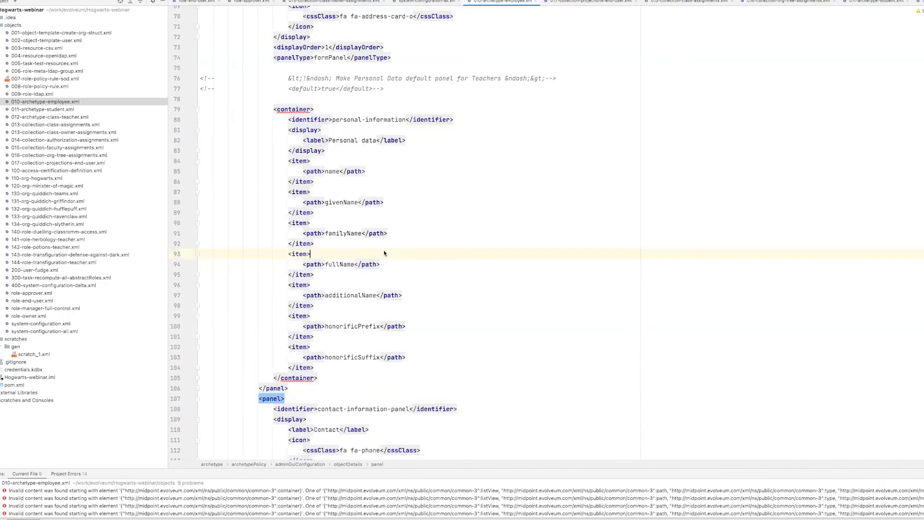
Examine the identifier, display label and icon class of the personal-information-panel definition
scroll(412, 253, up, 6)
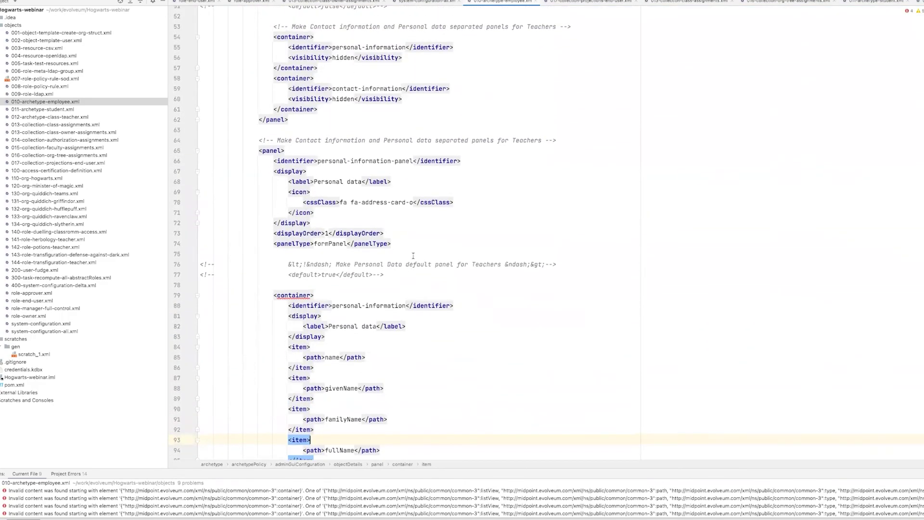
scroll(414, 226, down, 1)
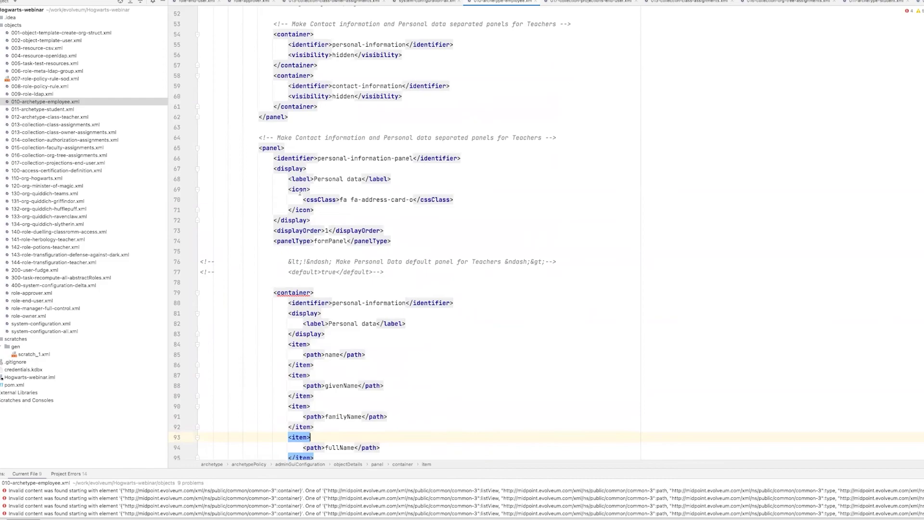
click(272, 151)
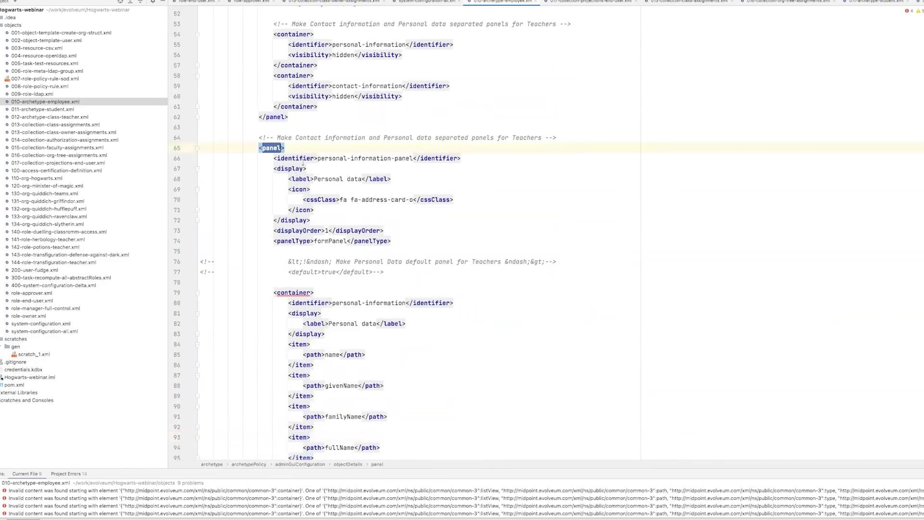
click(335, 158)
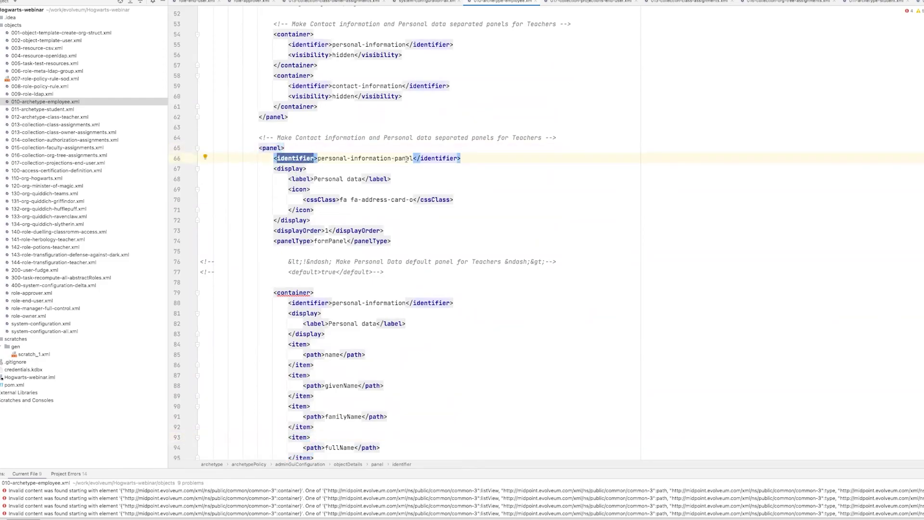
scroll(308, 168, down, 1)
click(307, 159)
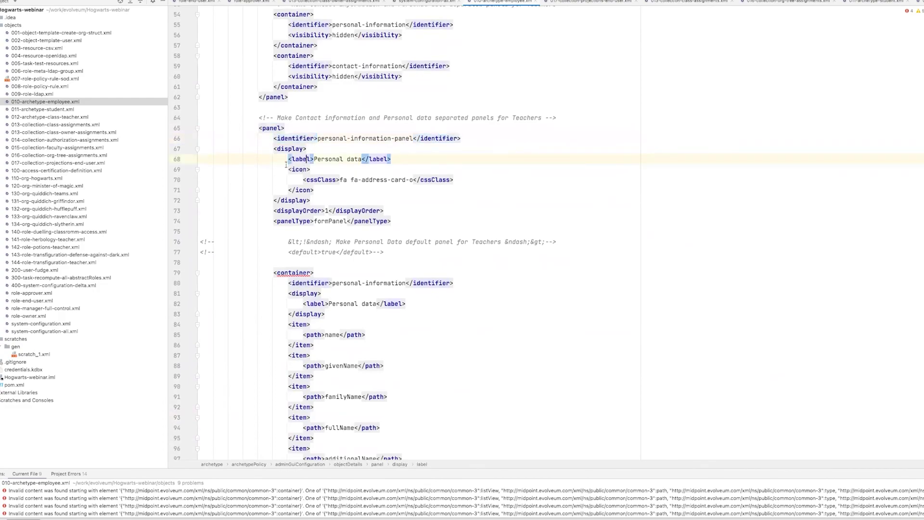
drag(272, 148, 386, 210)
click(328, 159)
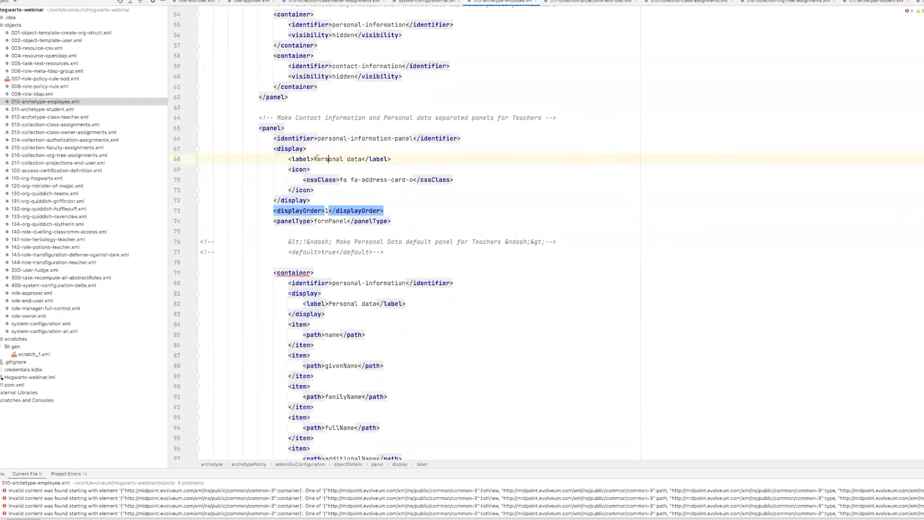
click(361, 179)
drag(361, 180, 391, 181)
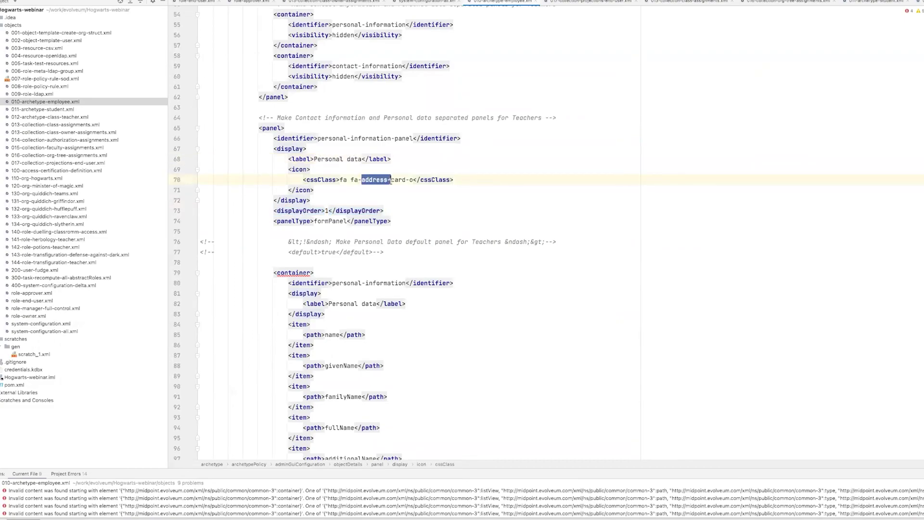
Examine the personal-information-panel's display order and panel type, and the label and item paths of its container
scroll(391, 181, down, 2)
drag(299, 186, 337, 188)
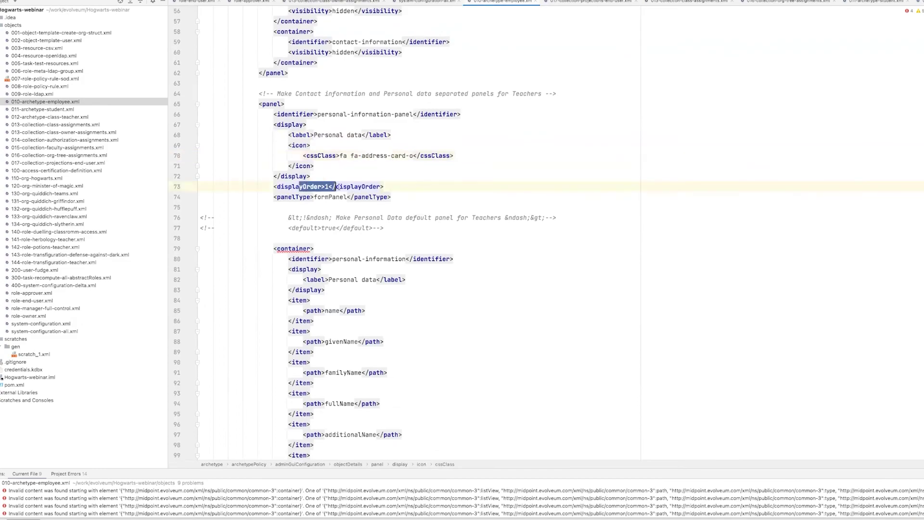
mouse_move(339, 187)
scroll(342, 187, down, 2)
click(314, 167)
key(Down)
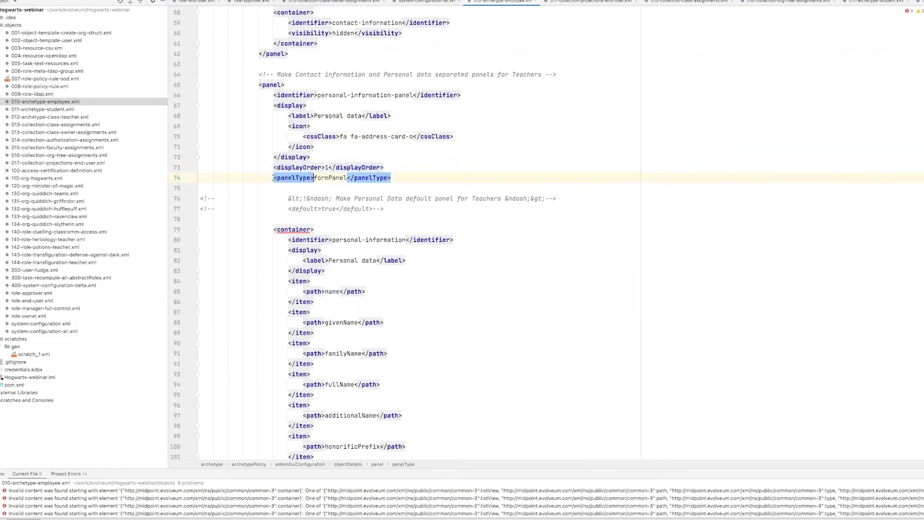
scroll(308, 177, down, 1)
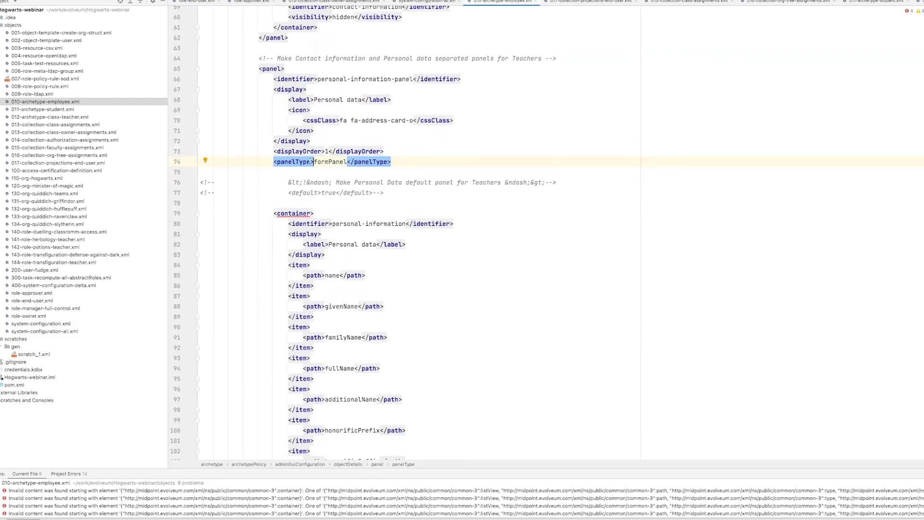
double_click(333, 164)
scroll(340, 170, down, 5)
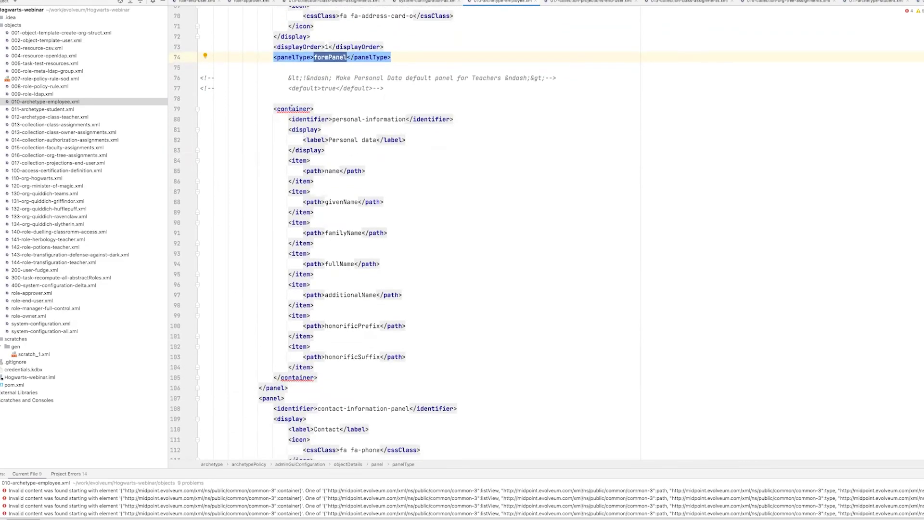
click(292, 108)
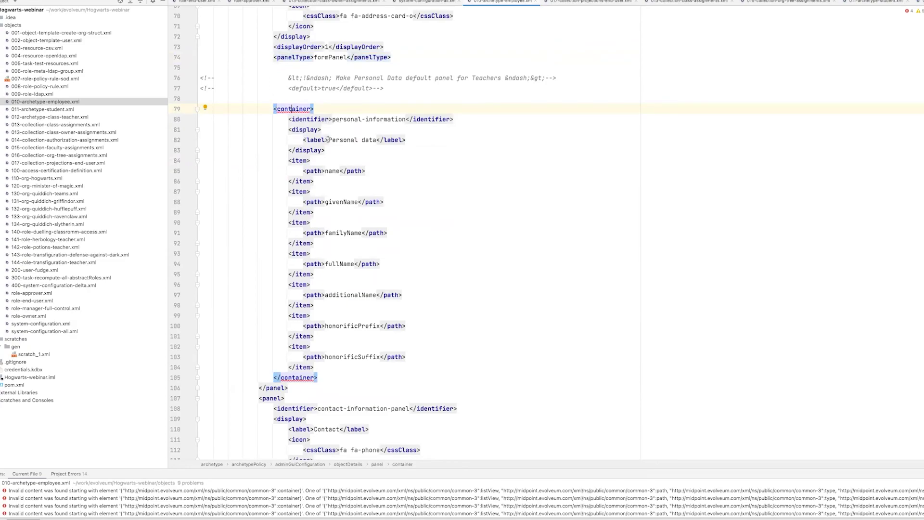
drag(328, 140, 377, 140)
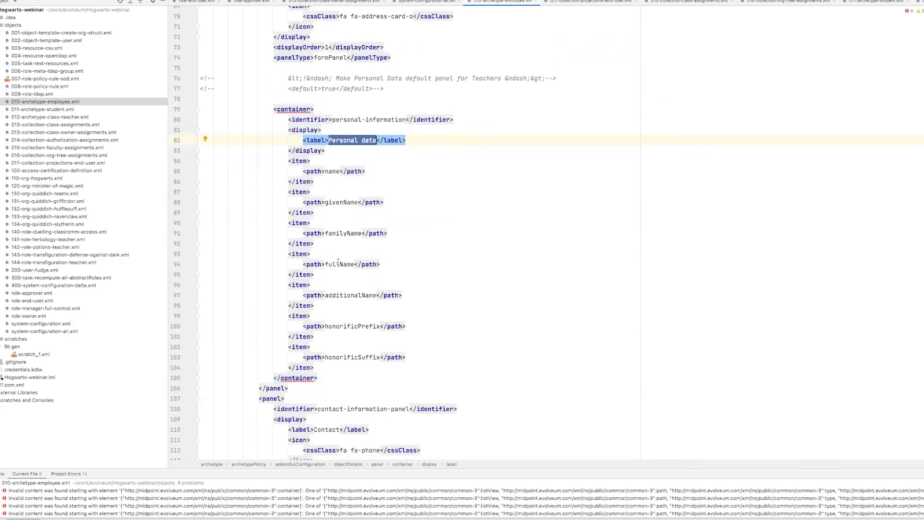
scroll(377, 270, down, 6)
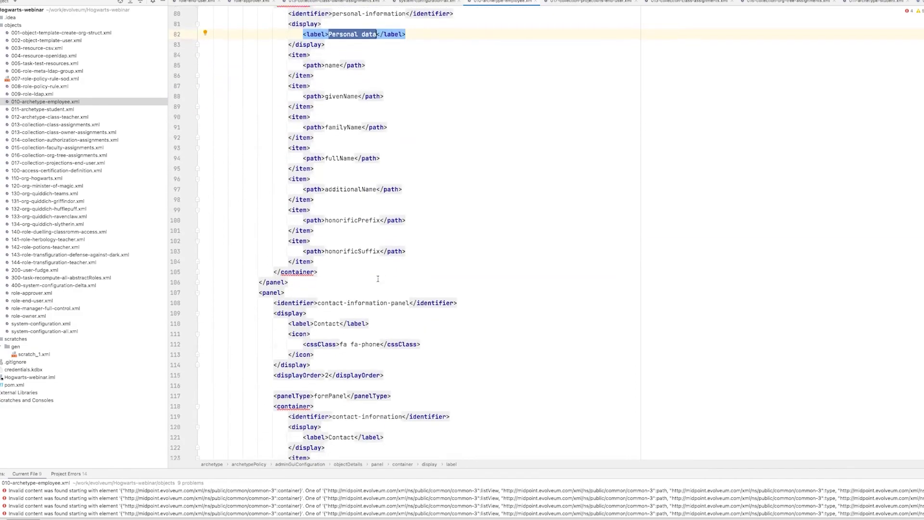
Examine the contact-information-panel's label, display order and panel type, and the items in its contact-information container
scroll(378, 280, down, 3)
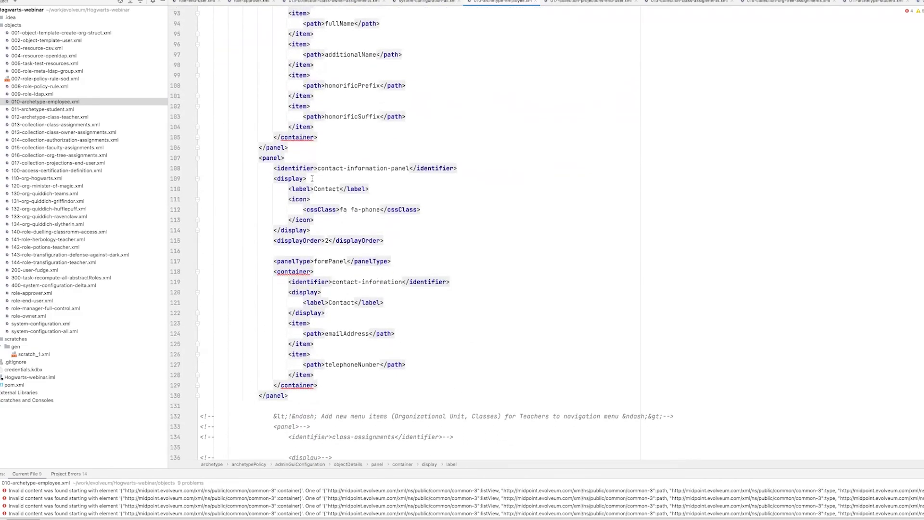
drag(259, 158, 293, 159)
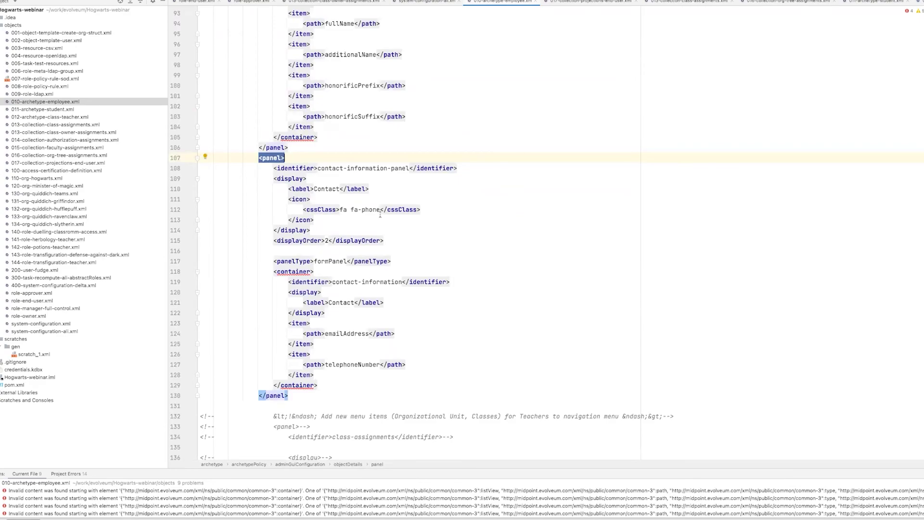
click(320, 176)
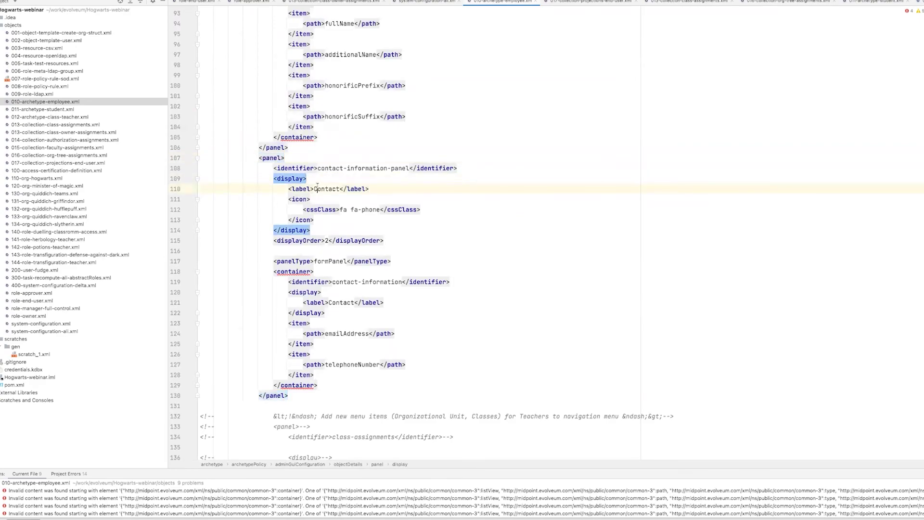
double_click(317, 187)
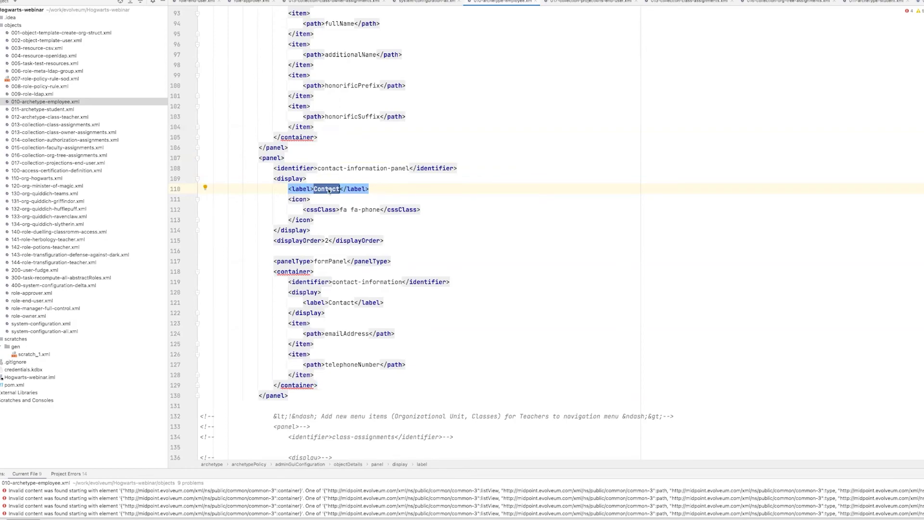
mouse_move(327, 191)
scroll(333, 207, down, 3)
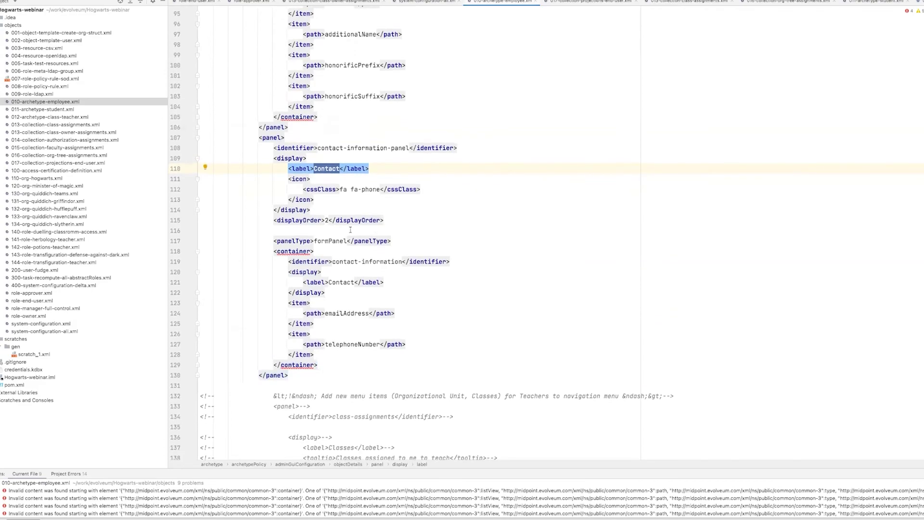
click(292, 201)
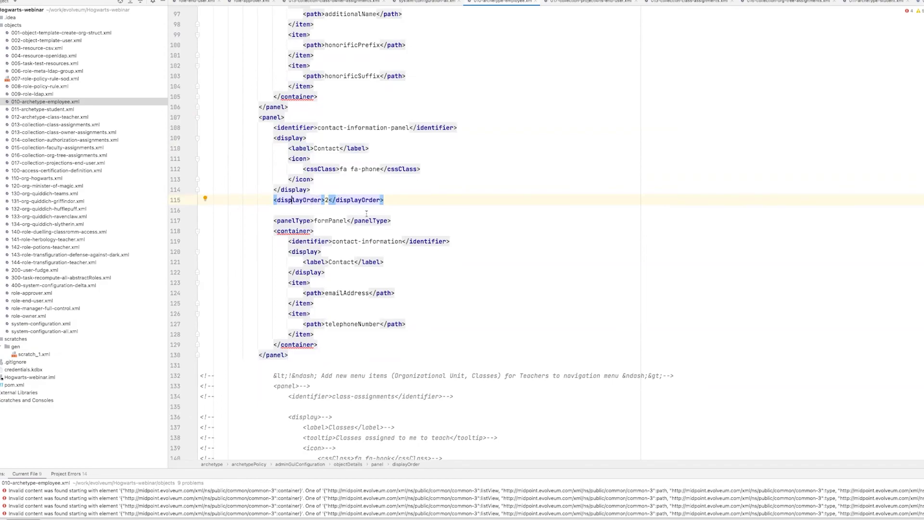
scroll(306, 208, down, 1)
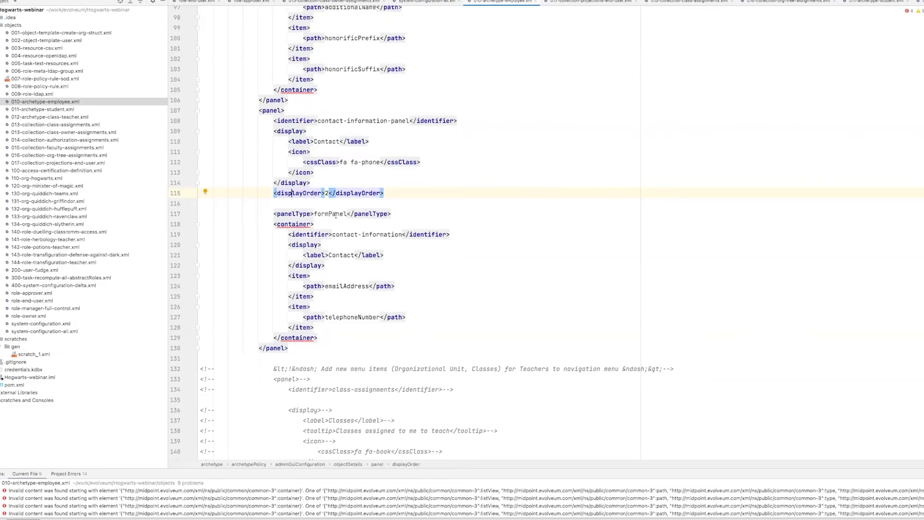
scroll(303, 210, down, 5)
drag(274, 177, 347, 288)
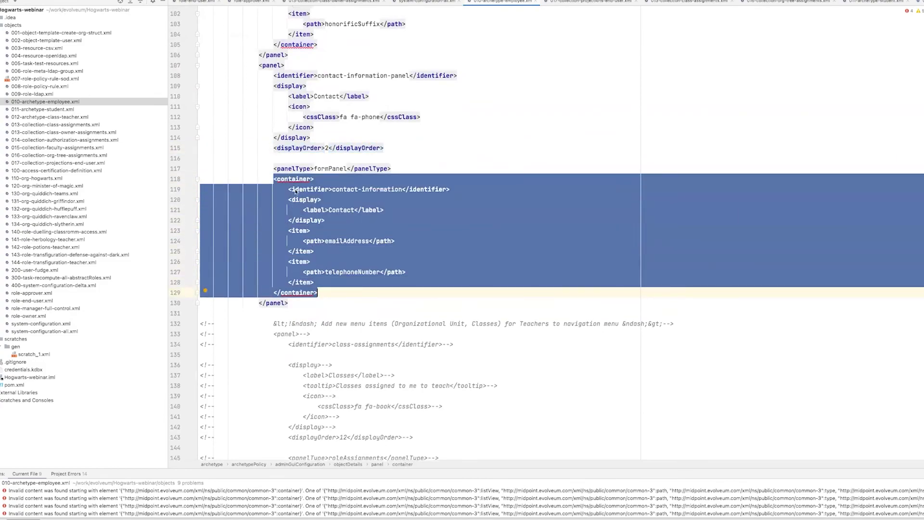
Upload the edited 010-archetype-employee.xml object to the midPoint server
click(317, 197)
click(317, 198)
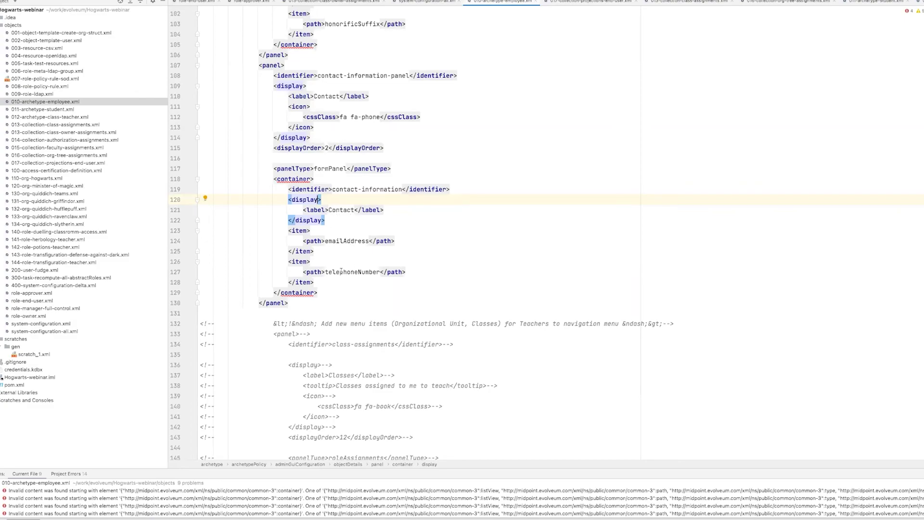
click(70, 103)
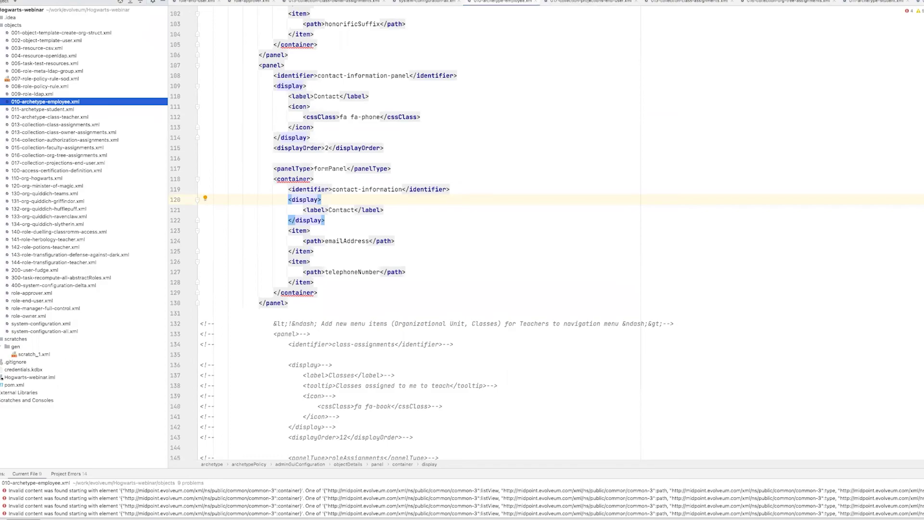
click(610, 1)
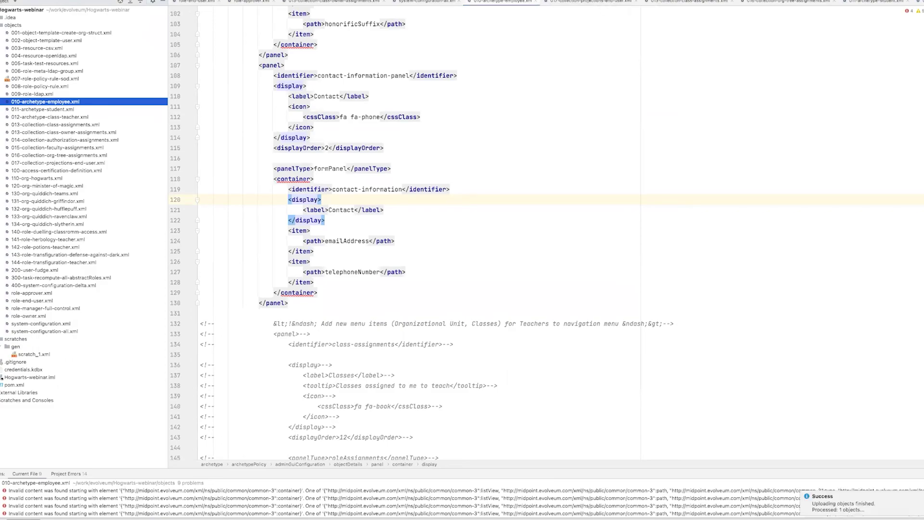
Switch to midPoint in the browser and reload the teacher's edit page
key(ctrl+Left)
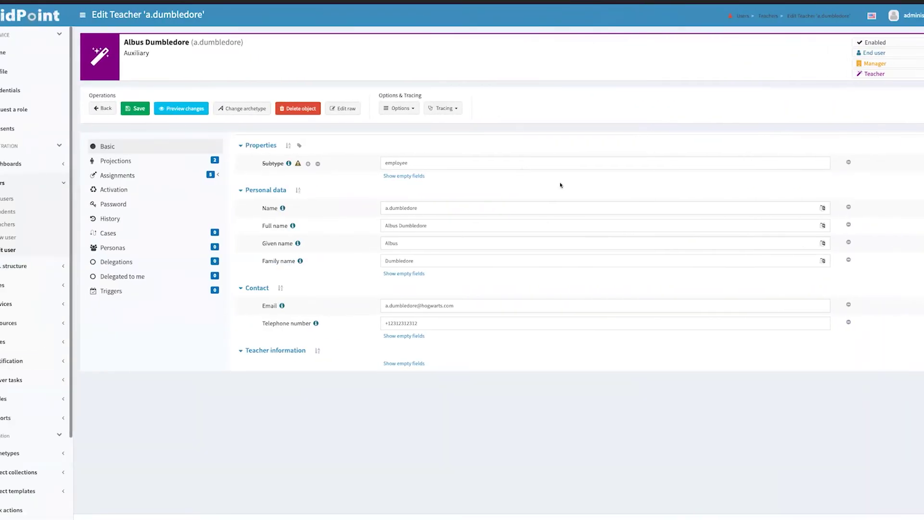
key(super+l)
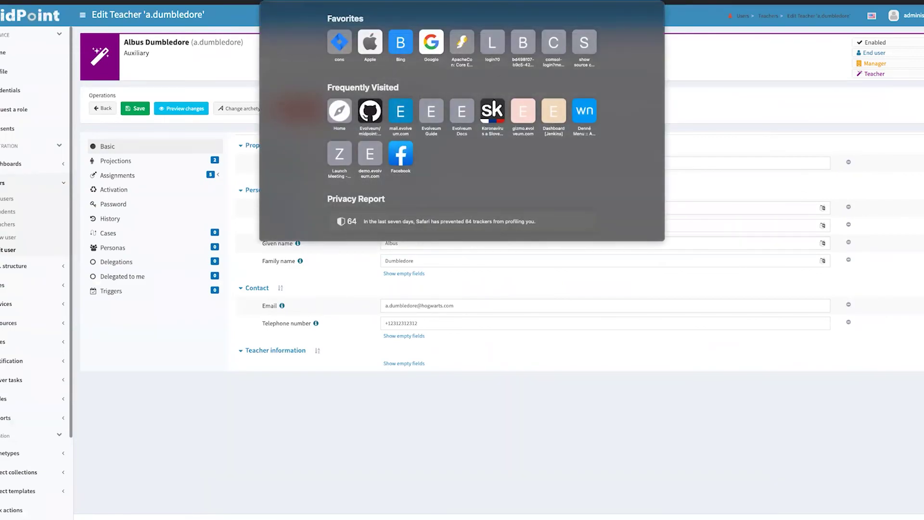
text(l)
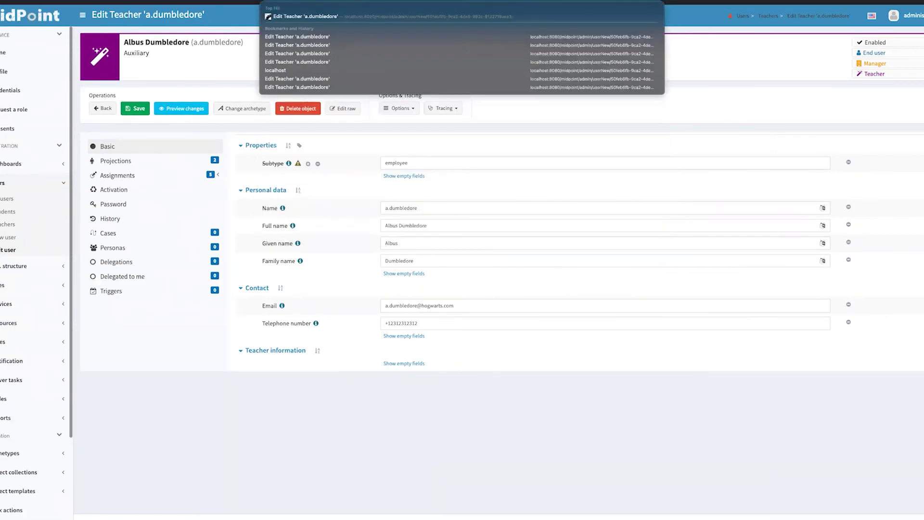
key(Return)
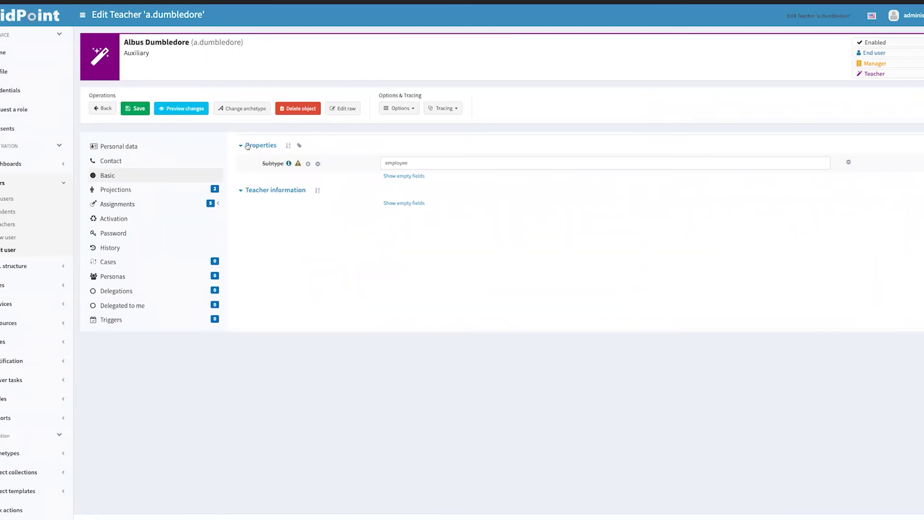
View the teacher's separate Personal data panel including its empty fields, and the Contact panel
click(116, 147)
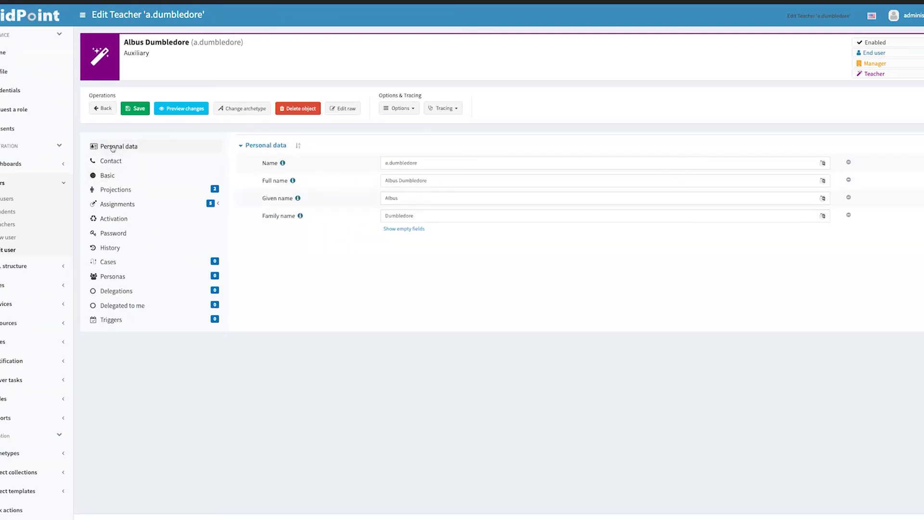
click(426, 229)
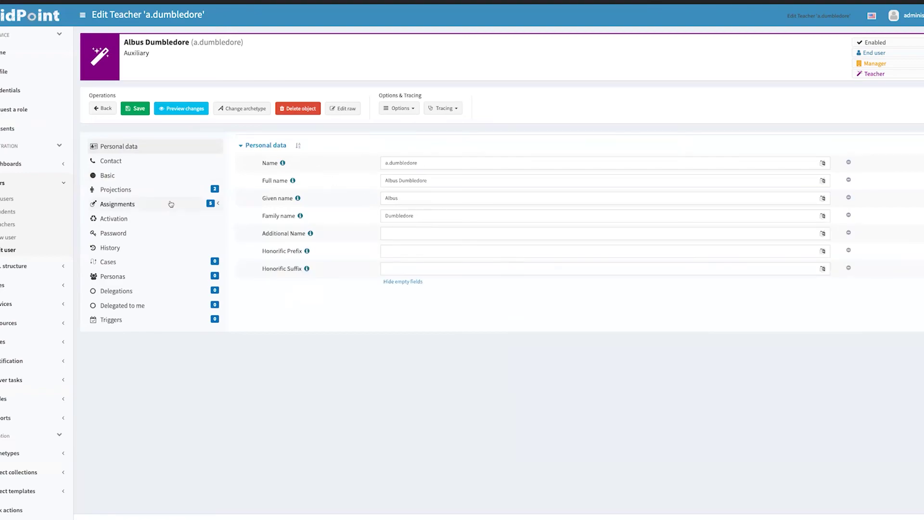
click(118, 163)
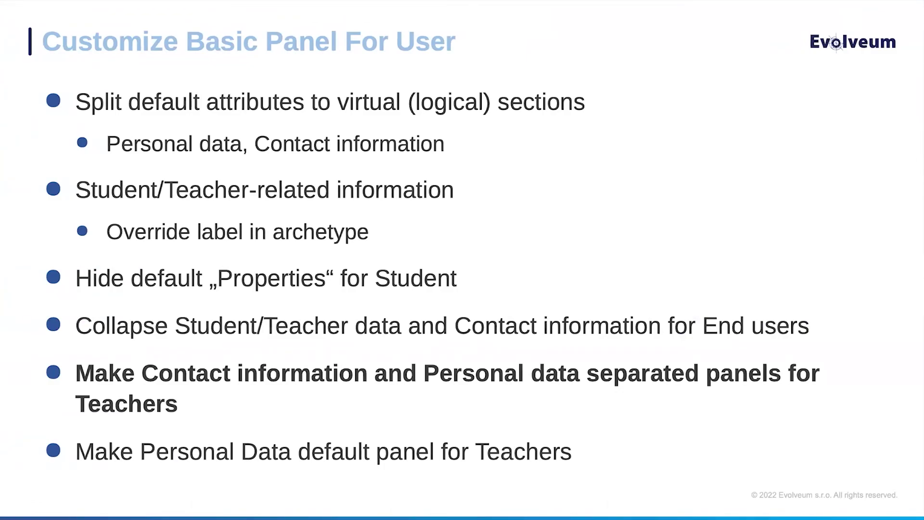
key(Right)
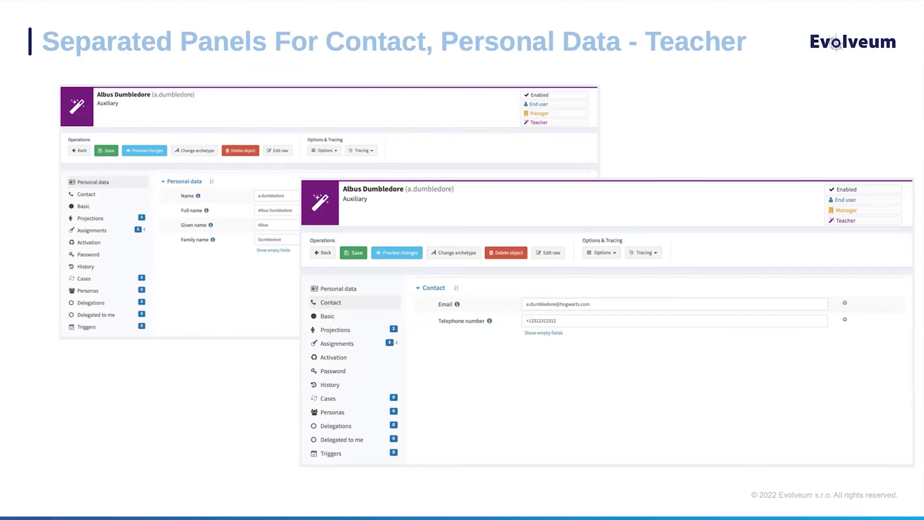
key(Right)
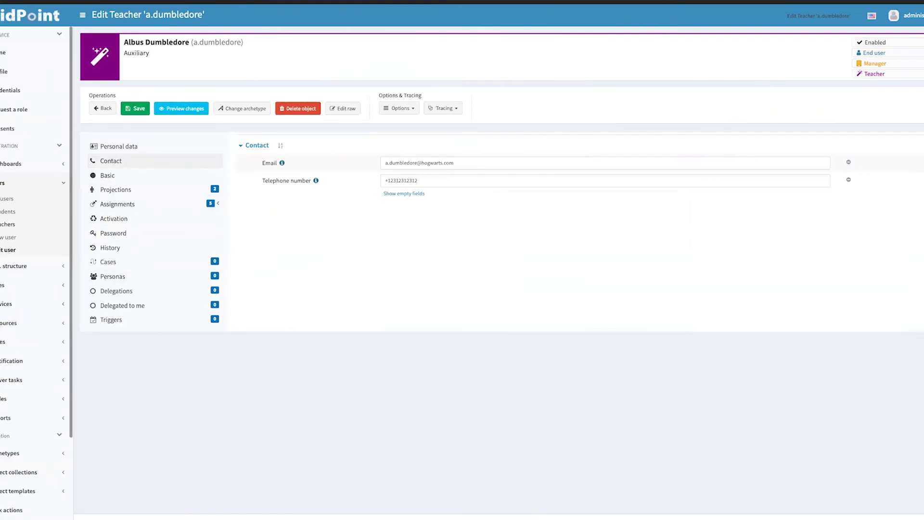
Reopen the first teacher's record from the Teachers list to check which panel loads by default
key(alt+Left)
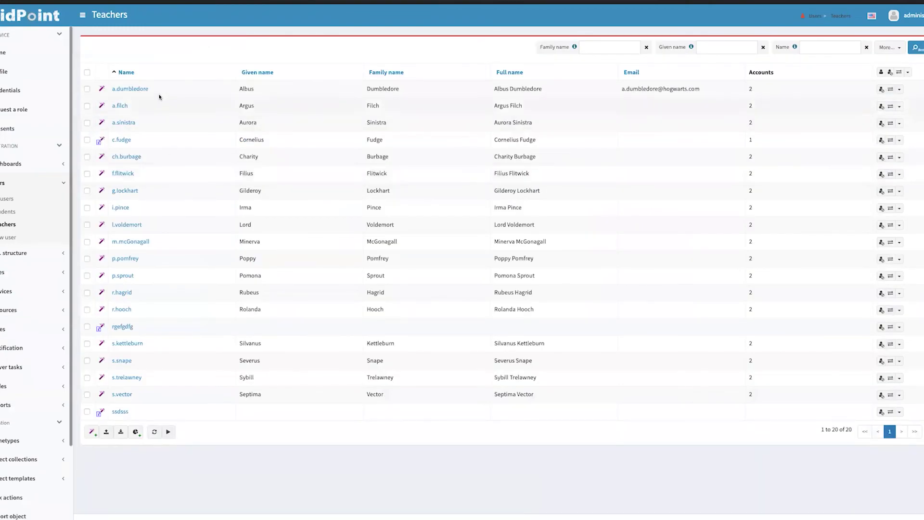
click(134, 90)
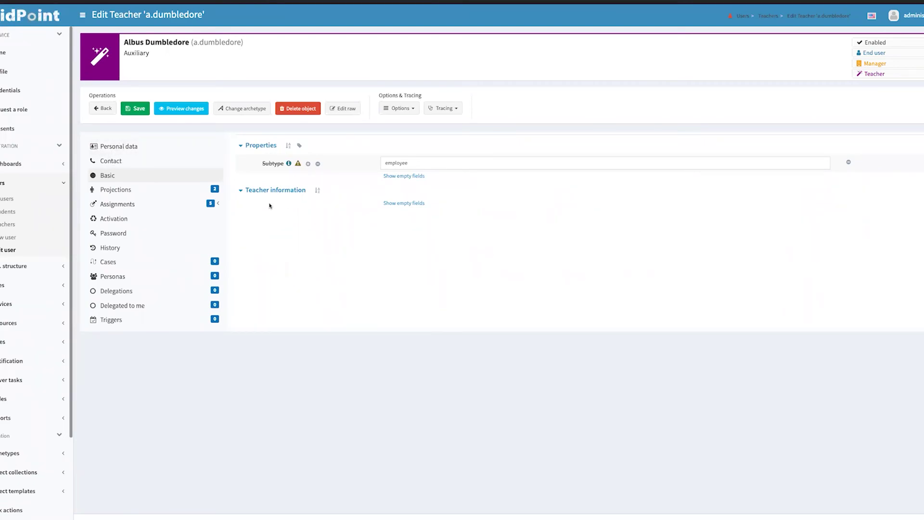
In 010-archetype-employee.xml, uncomment the default-panel setting of false within the basic panel definition
key(ctrl+Right)
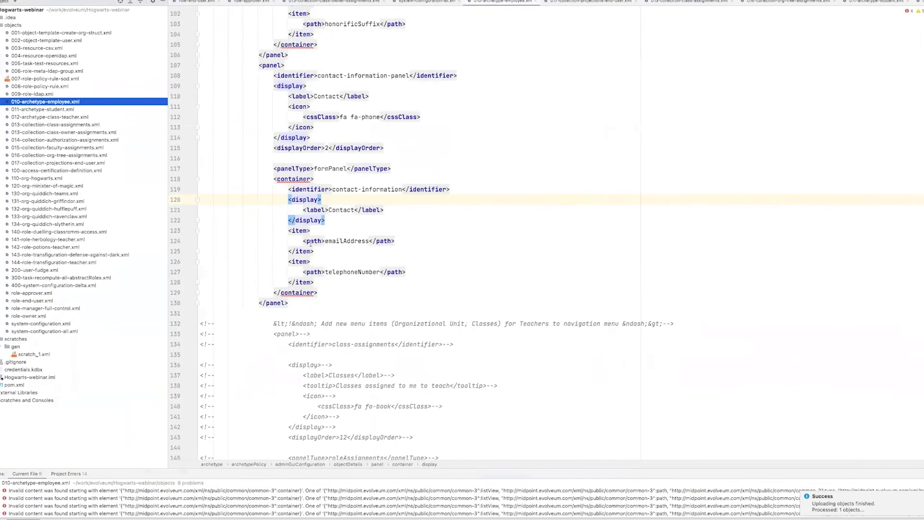
scroll(307, 235, up, 15)
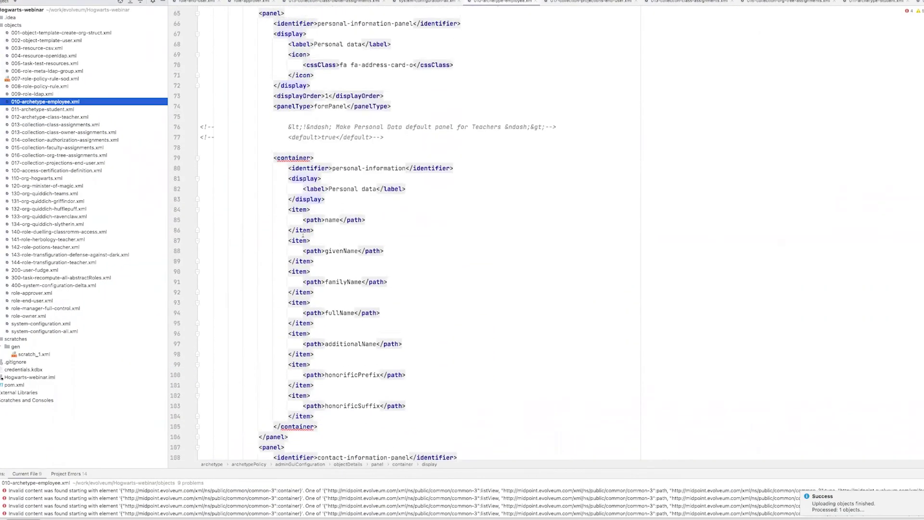
scroll(299, 235, up, 6)
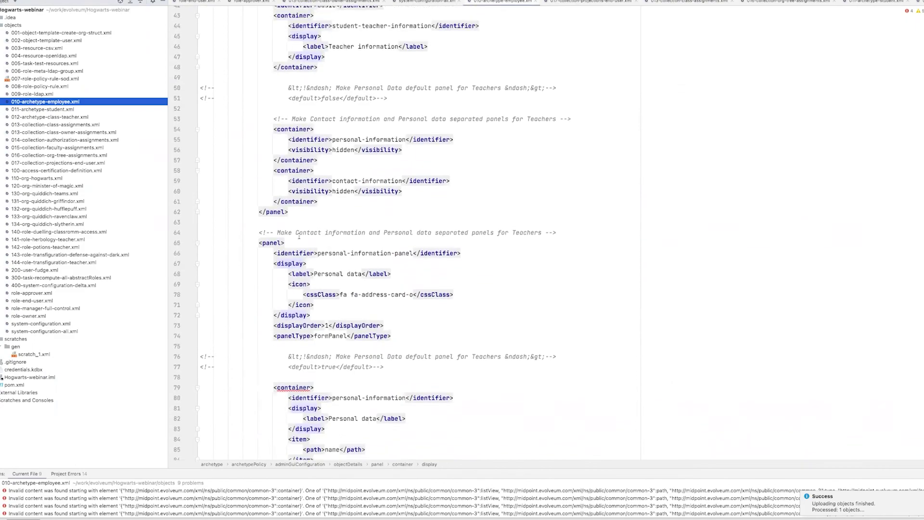
scroll(298, 71, up, 1)
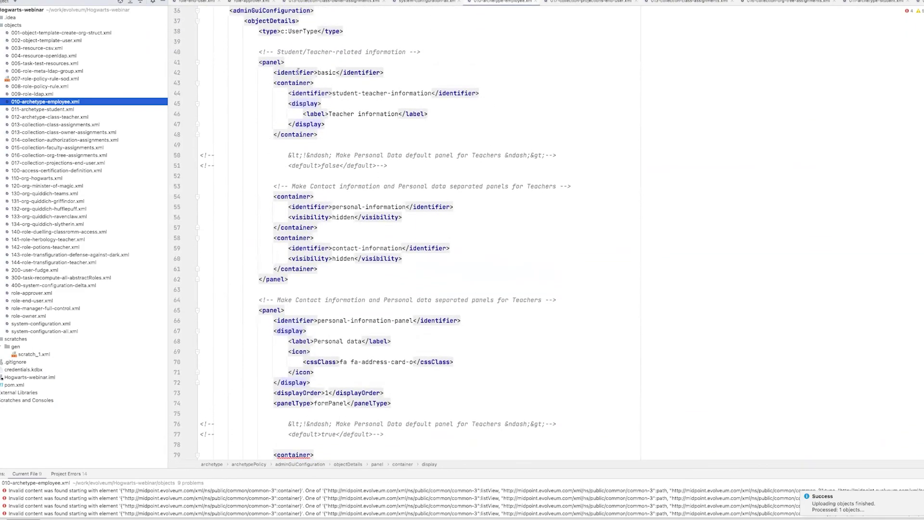
click(316, 72)
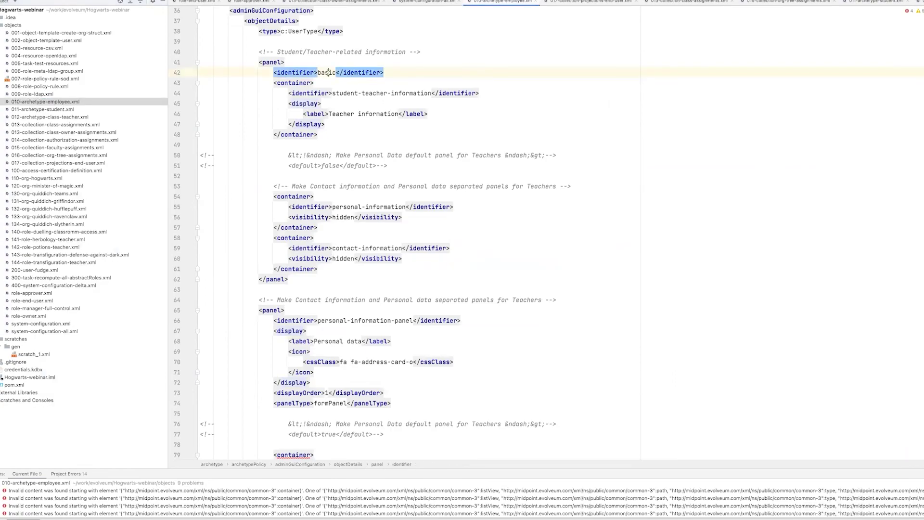
double_click(327, 72)
click(320, 152)
drag(289, 155, 366, 164)
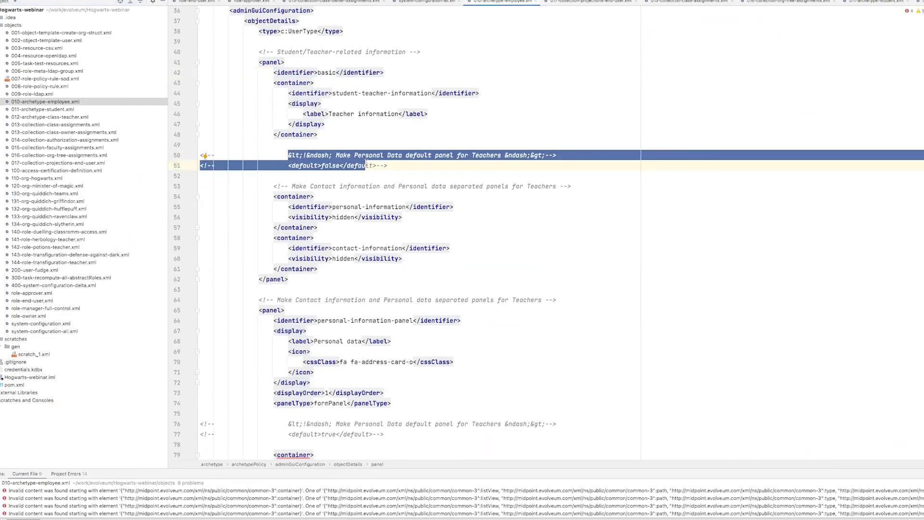
key(super+slash)
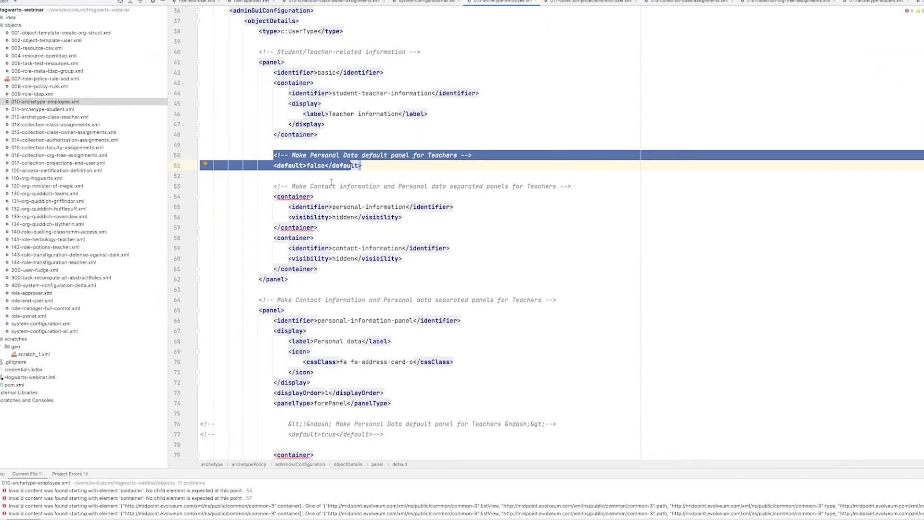
Uncomment the default-panel setting of true within the personal-information-panel definition
scroll(349, 235, down, 6)
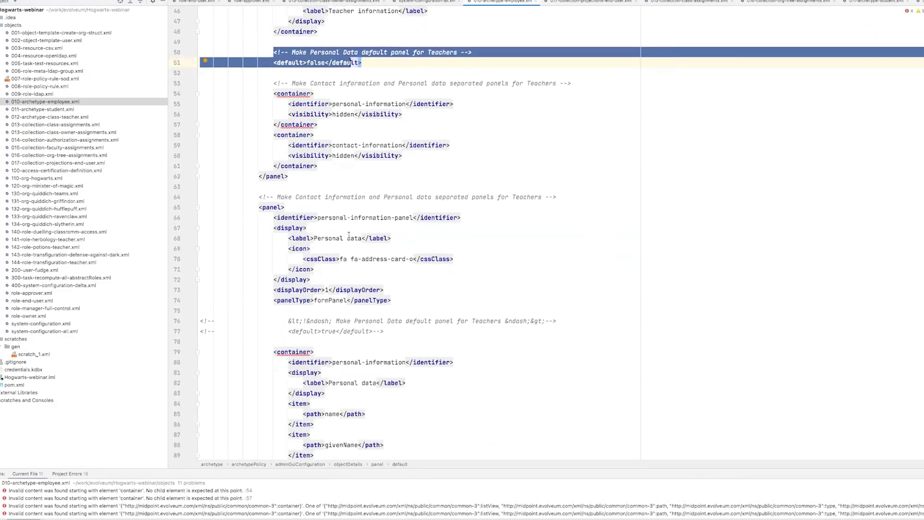
scroll(350, 235, down, 2)
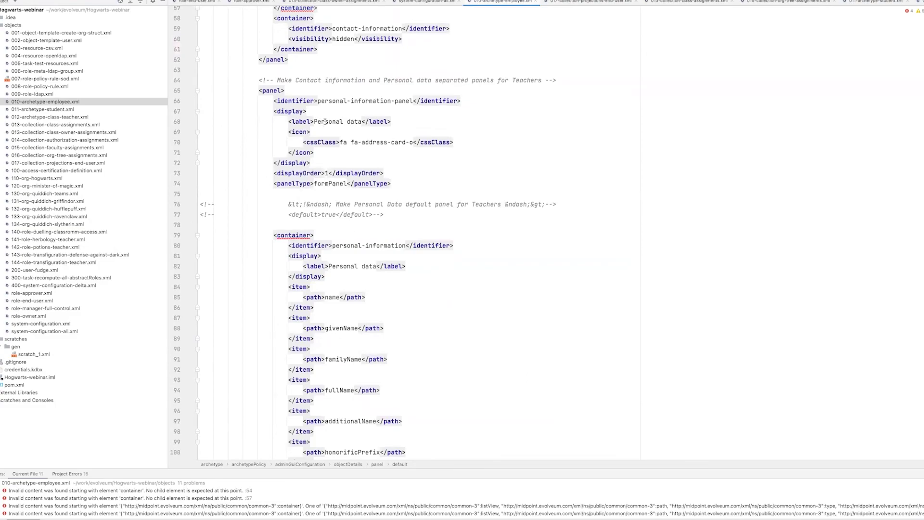
drag(285, 204, 385, 214)
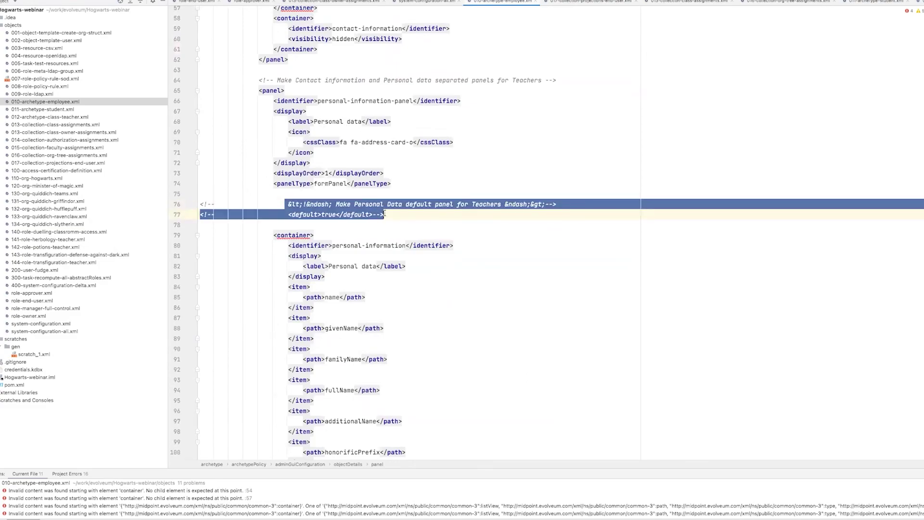
key(ctrl+slash)
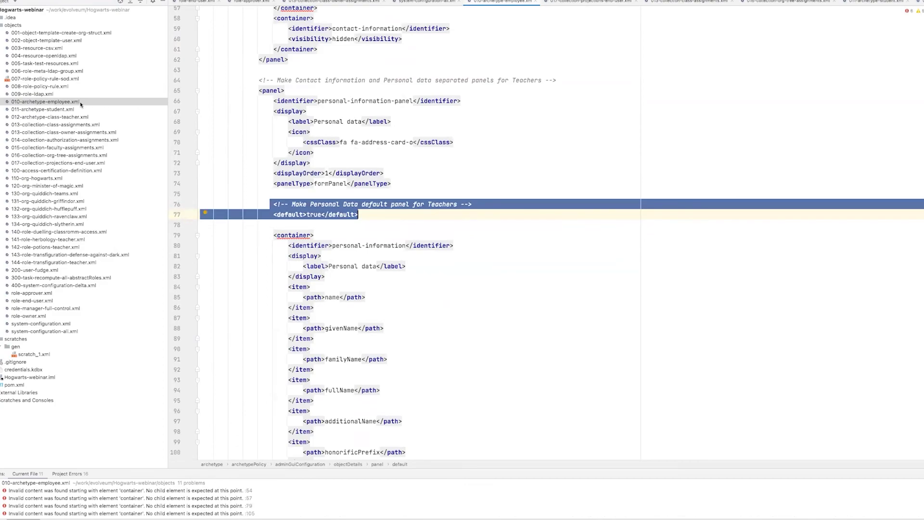
Upload the updated 010-archetype-employee.xml to the server and return to the Teachers list in midPoint
click(80, 104)
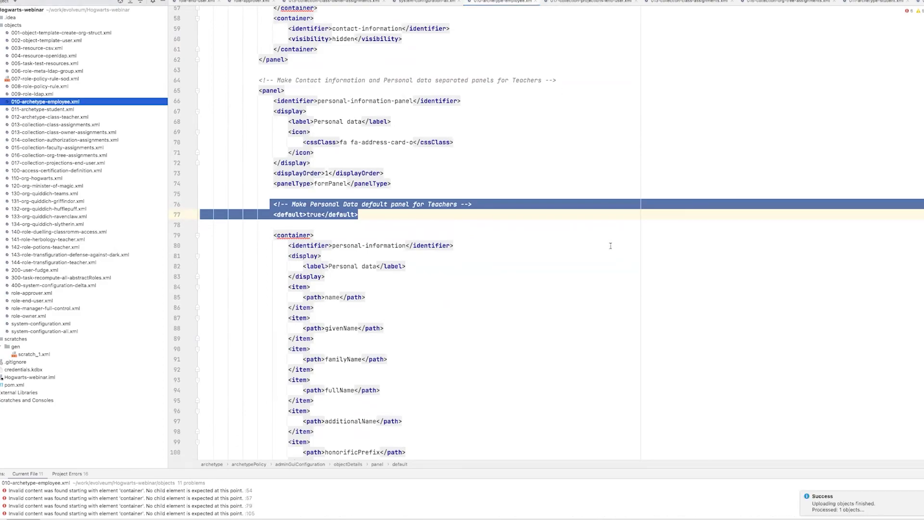
key(alt+Tab)
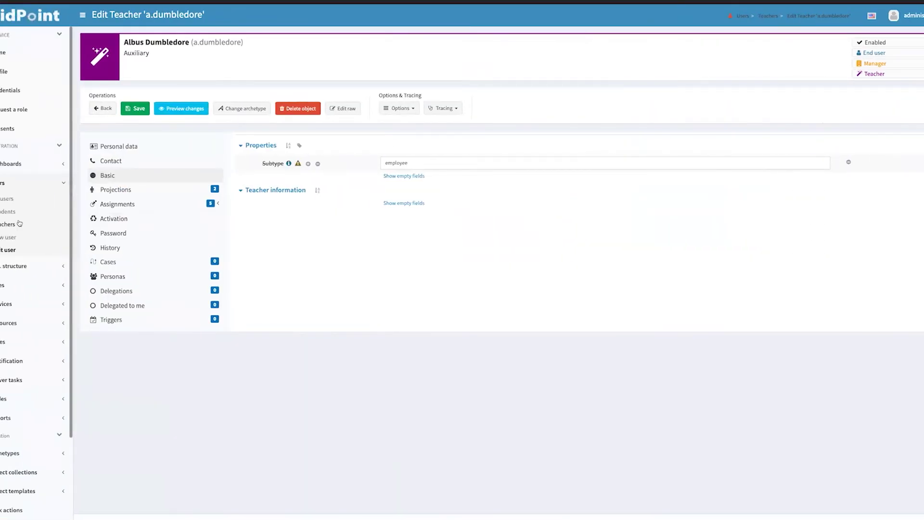
key(alt+Left)
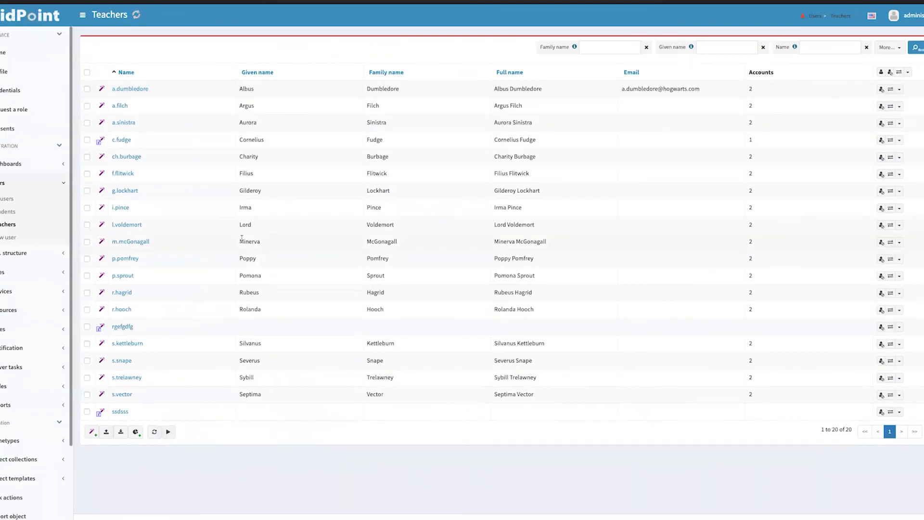
key(alt+Right)
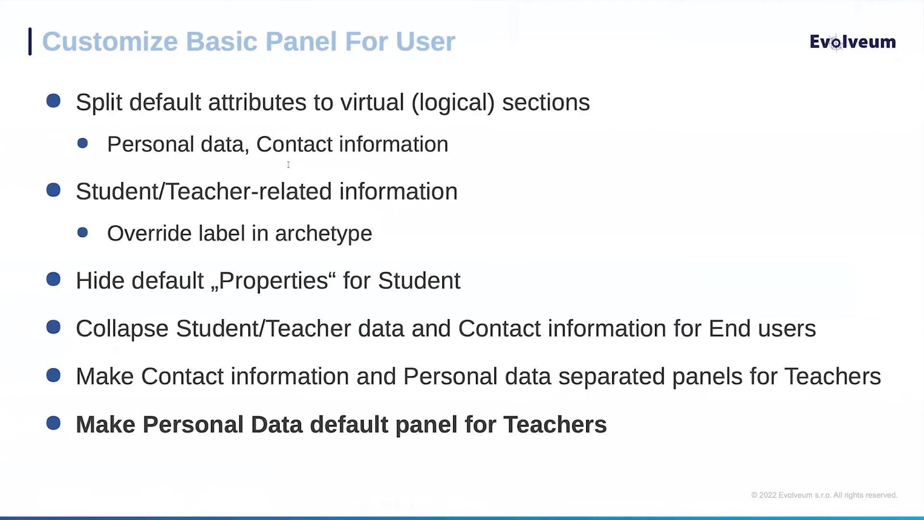
key(Right)
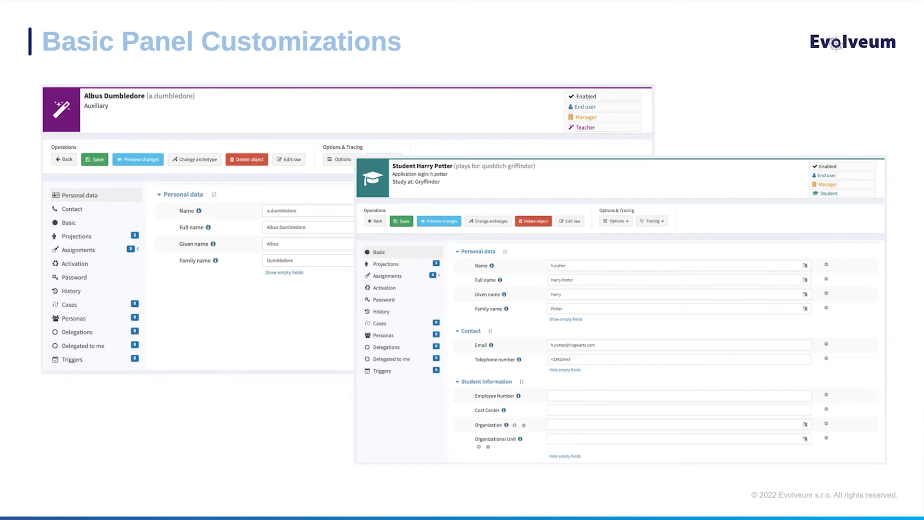
key(Right)
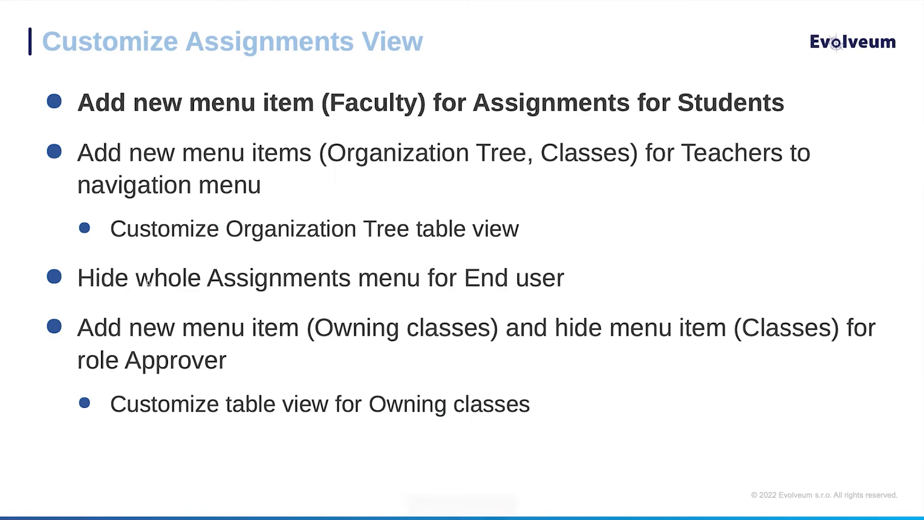
Search midPoint's Students list for the name h.po and expand the Assignments submenu in the matching student's details
key(alt+Tab)
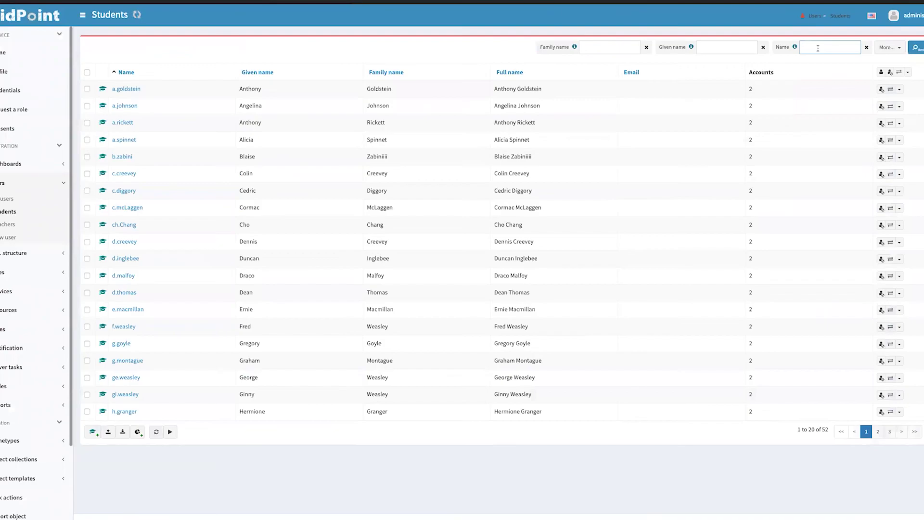
text(h.po)
click(914, 46)
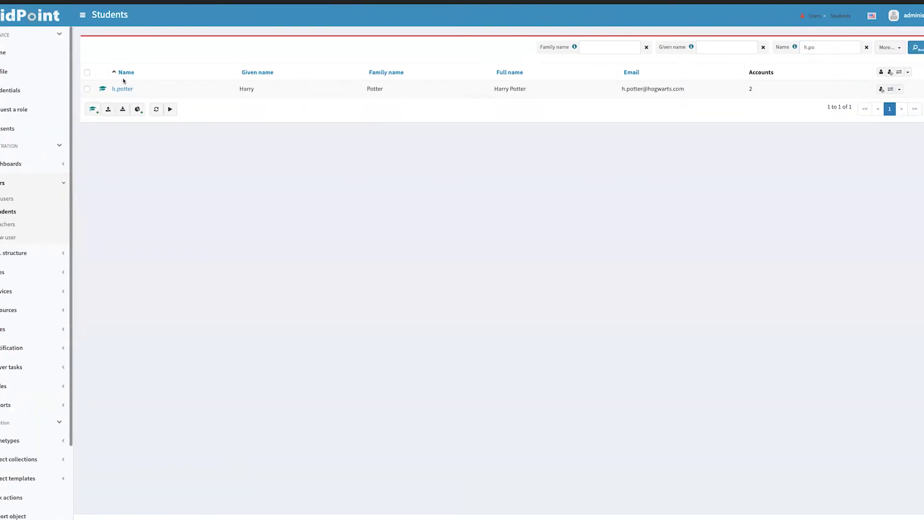
click(122, 89)
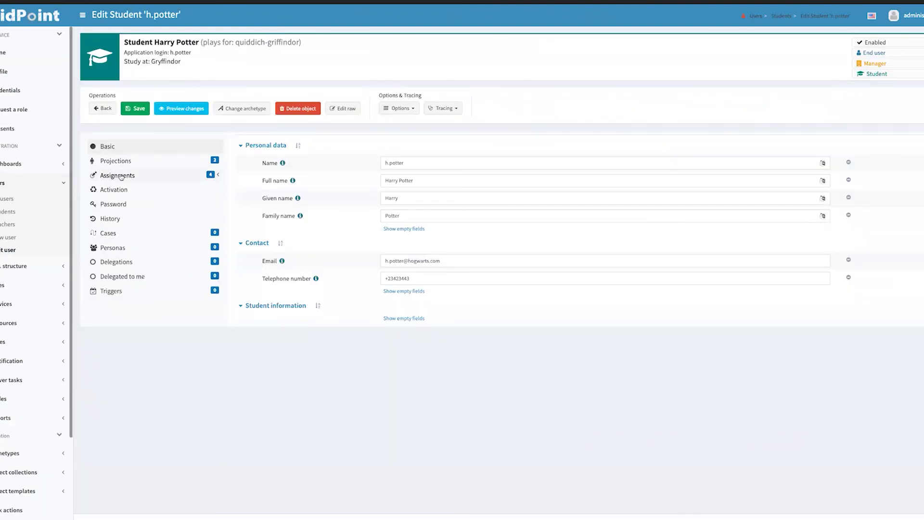
click(140, 176)
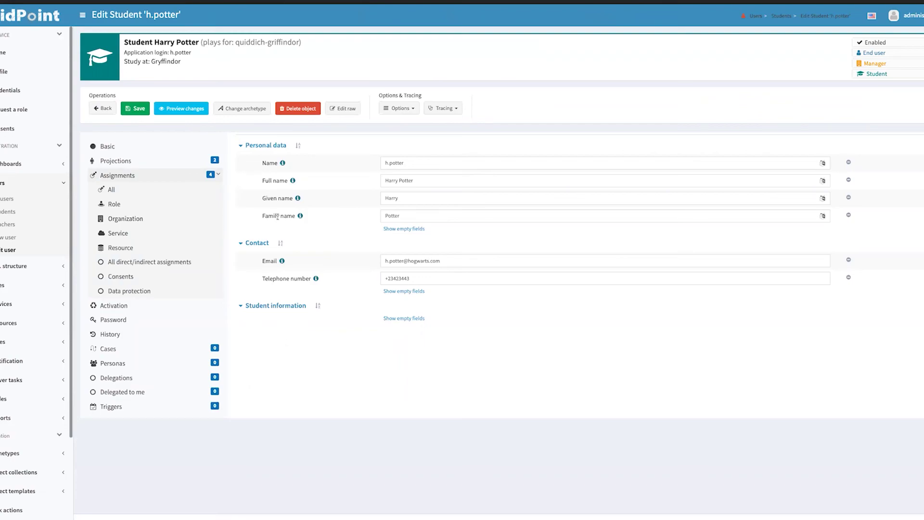
In 011-archetype-student.xml, uncomment the panel block that adds the Faculty menu item to Assignments for students
key(super+Tab)
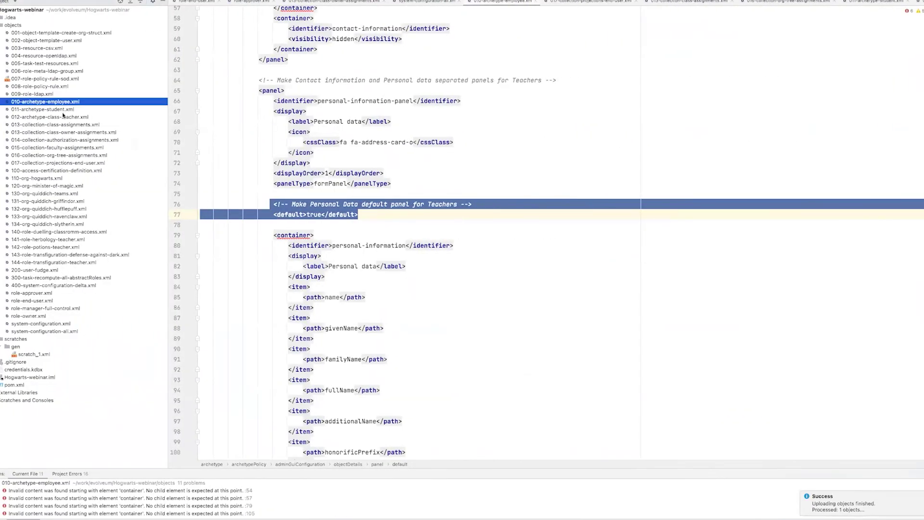
double_click(62, 109)
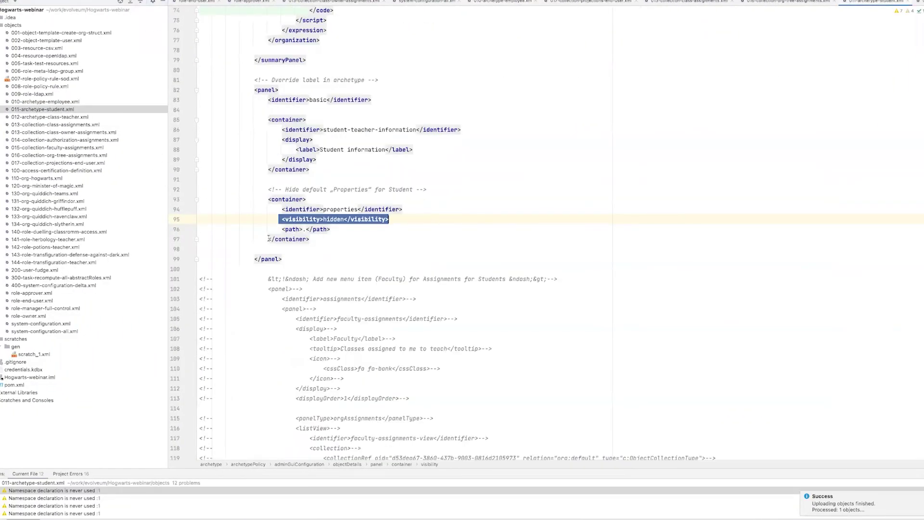
scroll(269, 239, down, 2)
scroll(268, 239, down, 5)
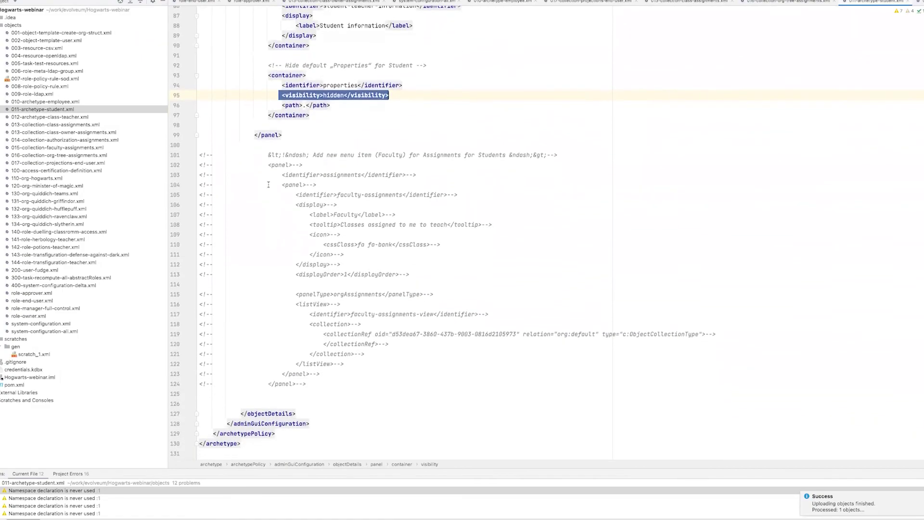
drag(258, 155, 348, 383)
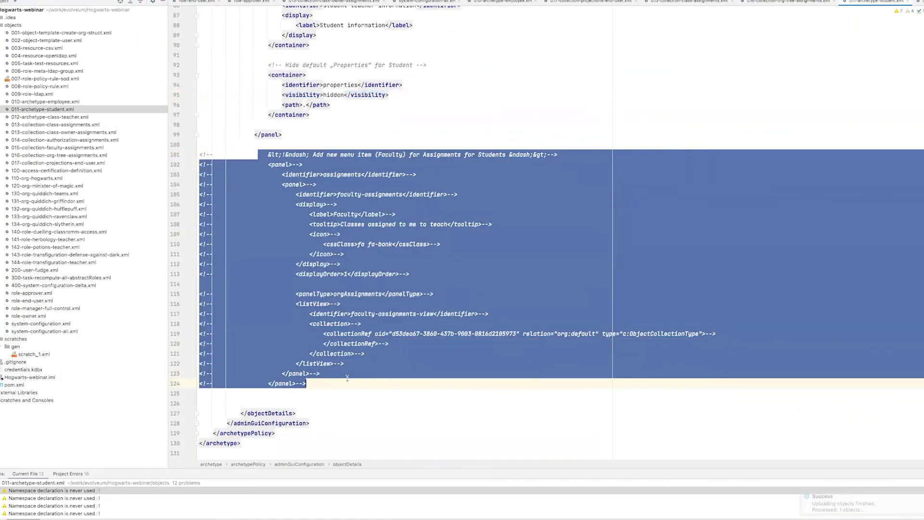
key(super+slash)
Review the uncommented panel's nesting under assignments, along with its Faculty label and icon class
click(257, 164)
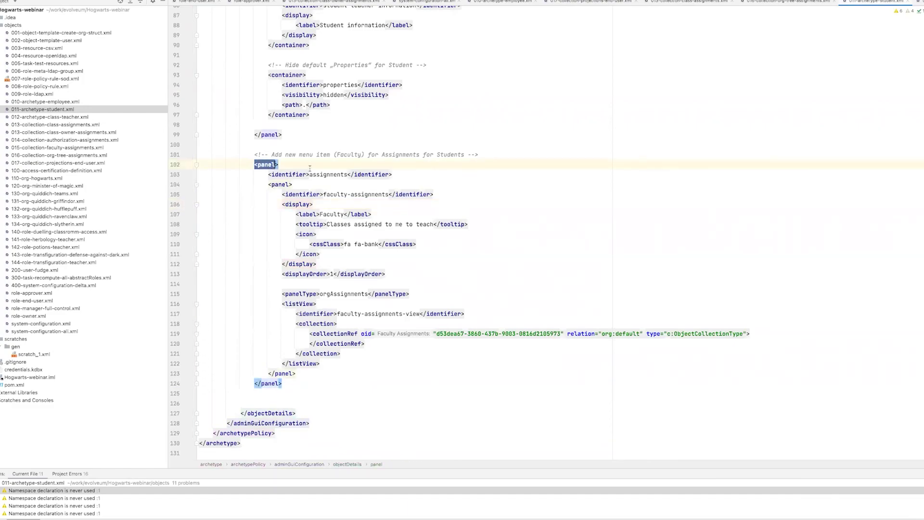
drag(313, 174, 345, 174)
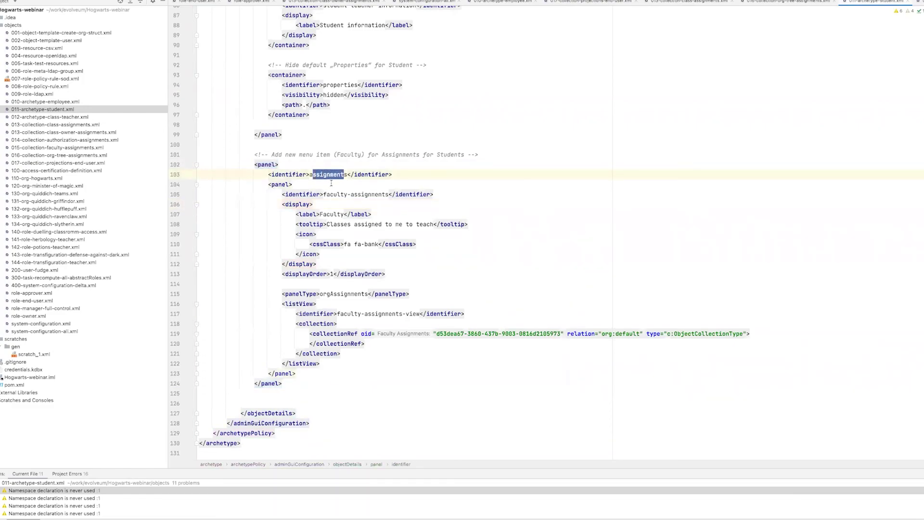
scroll(308, 193, down, 1)
click(265, 166)
drag(265, 166, 313, 166)
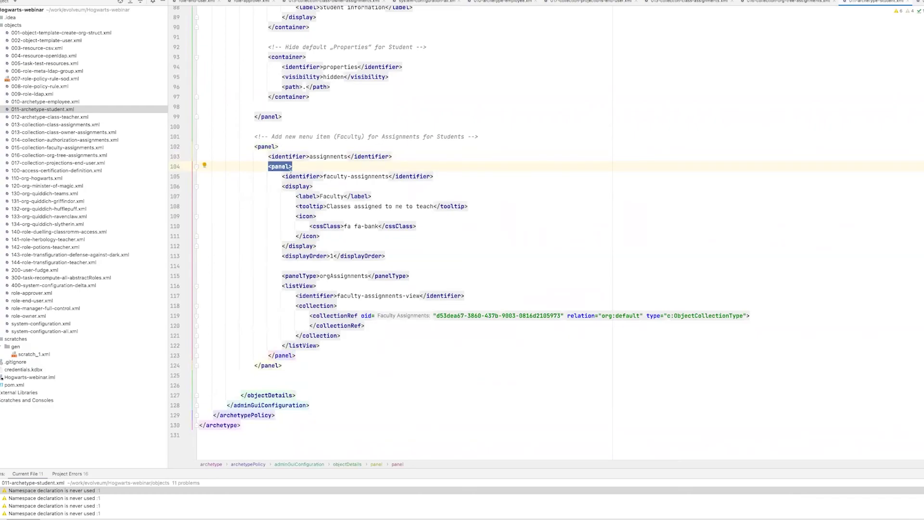
mouse_move(290, 177)
click(323, 196)
drag(323, 196, 341, 199)
double_click(369, 225)
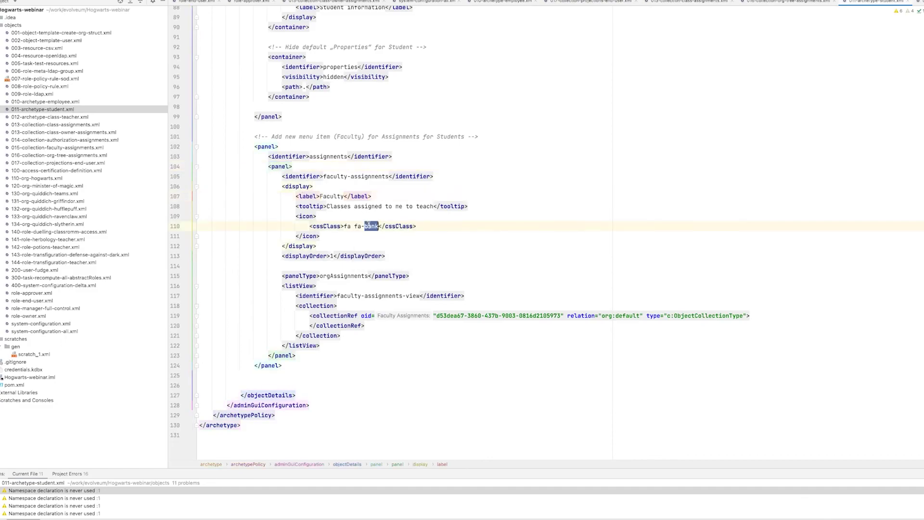
Review the Faculty panel's display order, panel type and list view settings
scroll(394, 256, down, 3)
drag(282, 226, 386, 226)
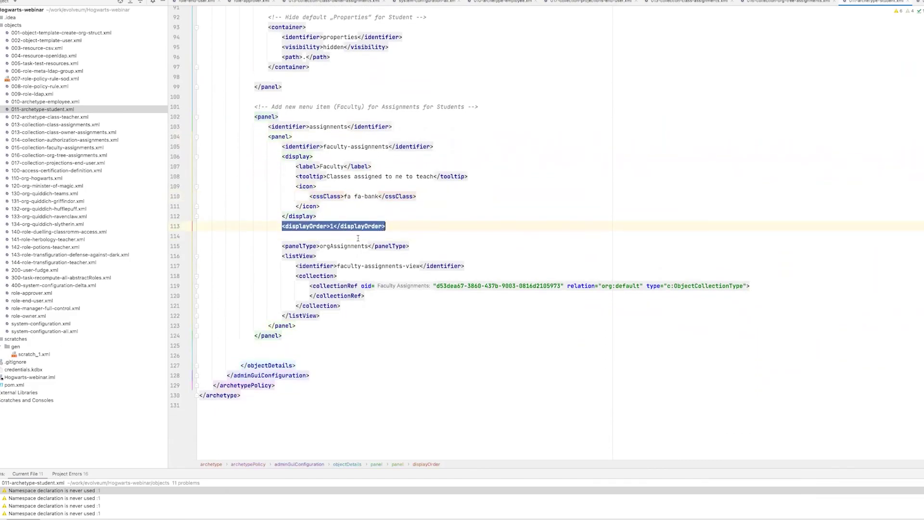
scroll(337, 252, right, 1)
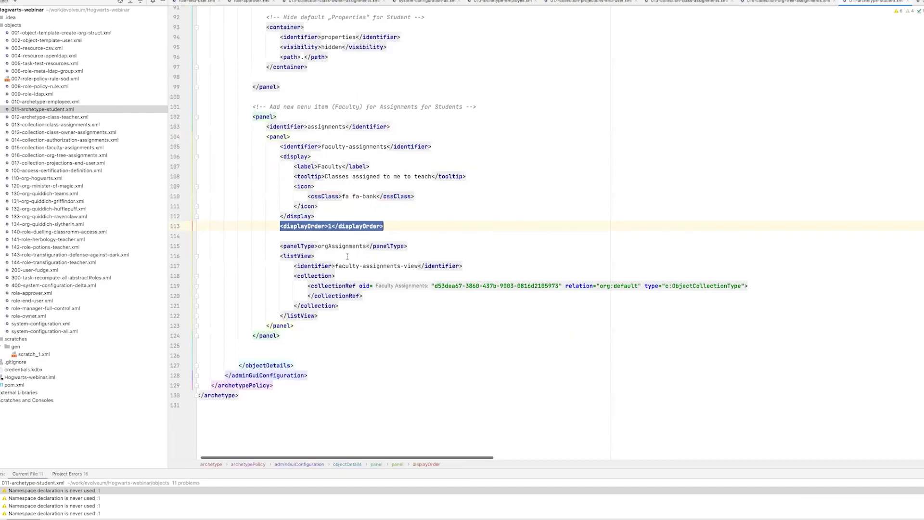
click(295, 246)
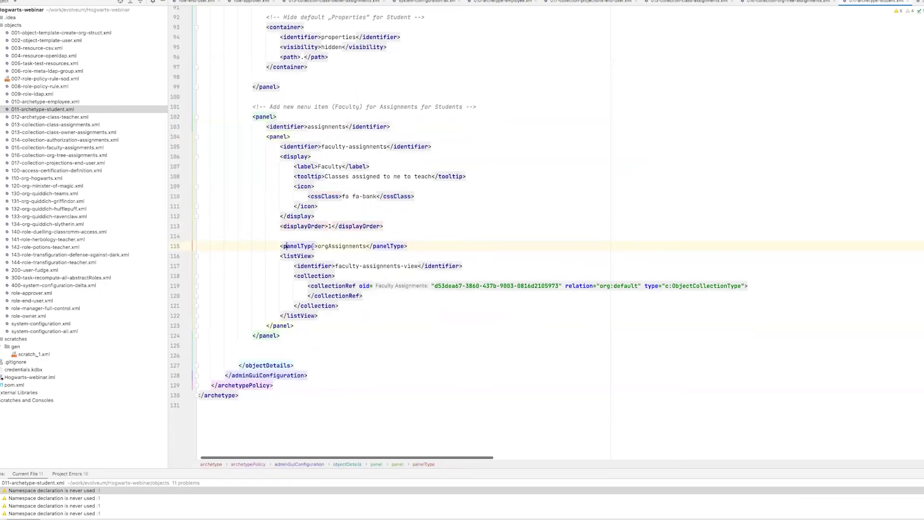
drag(318, 246, 366, 246)
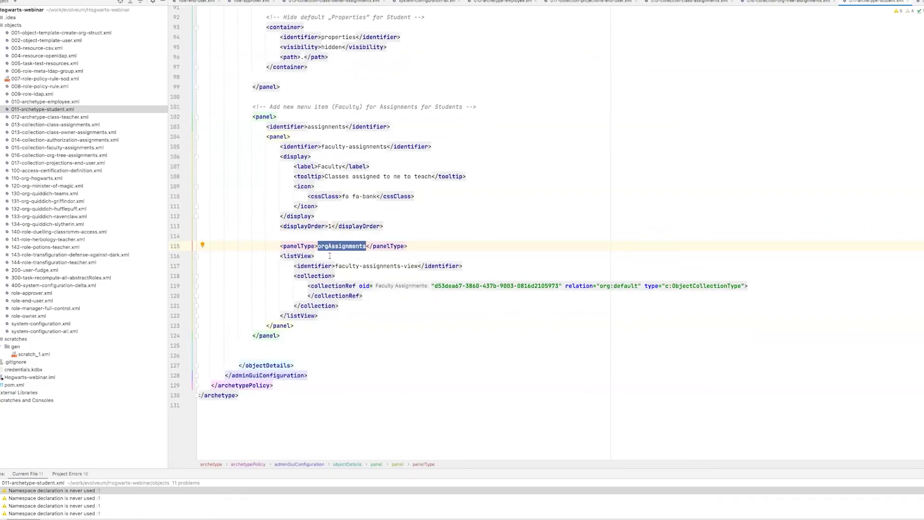
click(330, 255)
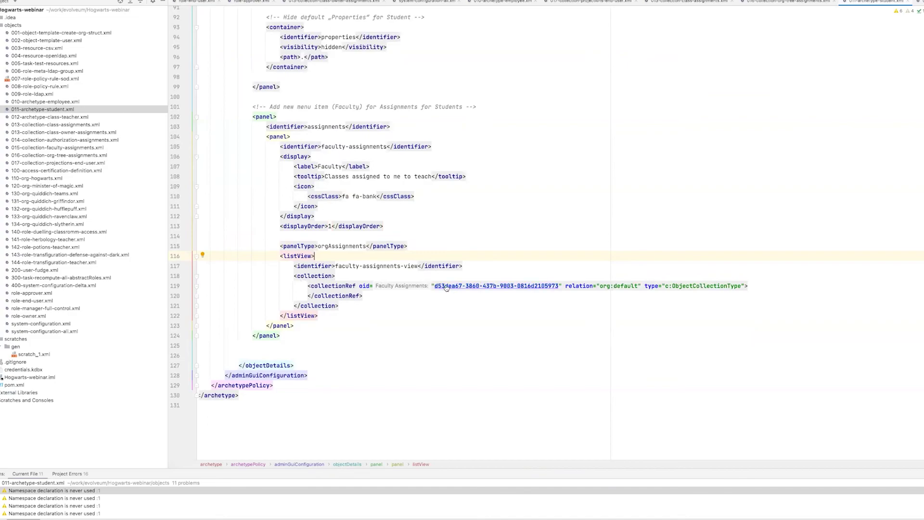
Open the Faculty Assignments collection referenced by the list view and examine its object type and subtype filter
super+click(480, 286)
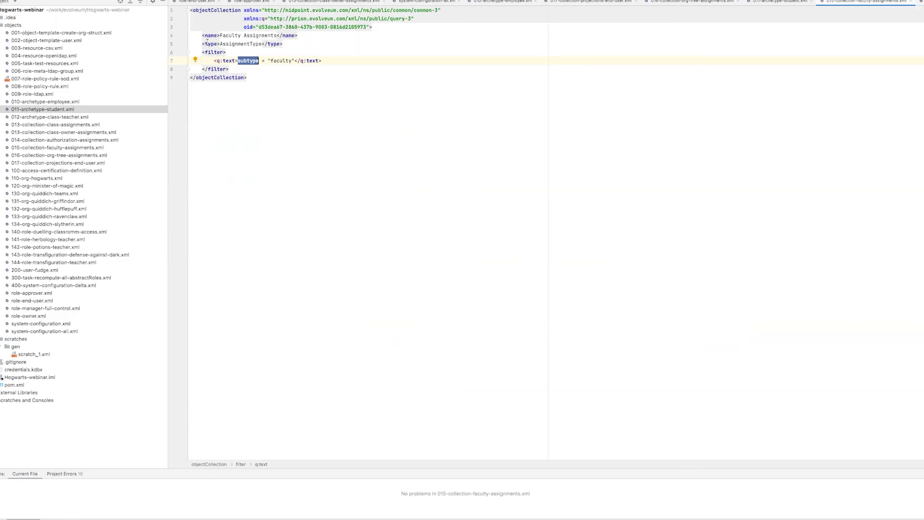
double_click(237, 44)
double_click(259, 61)
double_click(285, 62)
Upload 011-archetype-student.xml to the server and display the student's Faculty assignments in midPoint after reloading the page
click(58, 108)
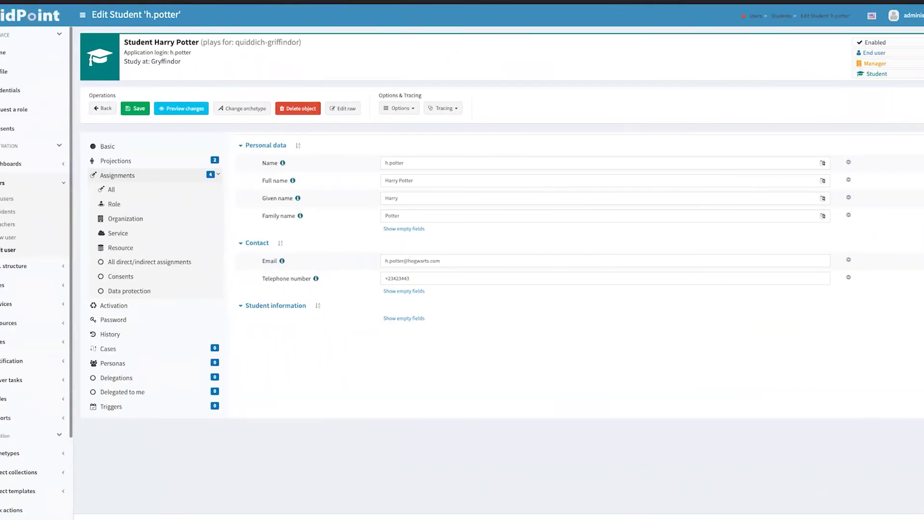
key(super+l)
text(loc)
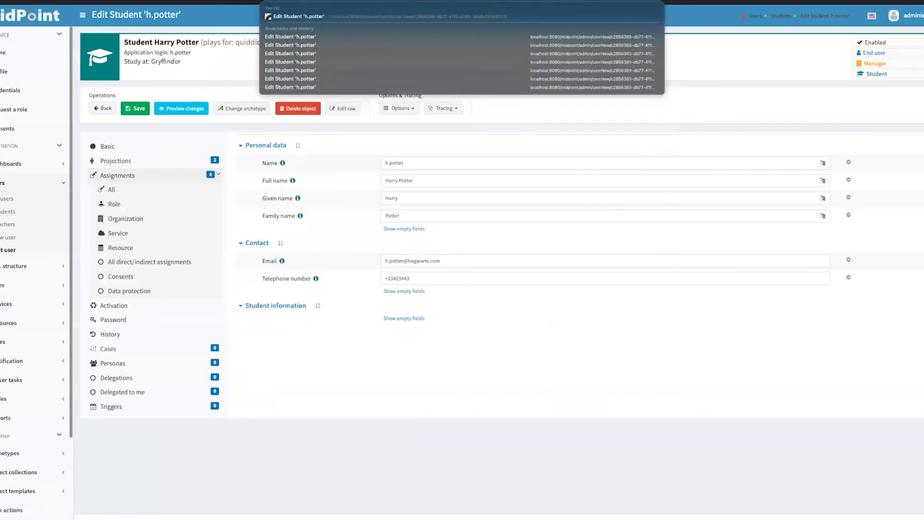
key(Return)
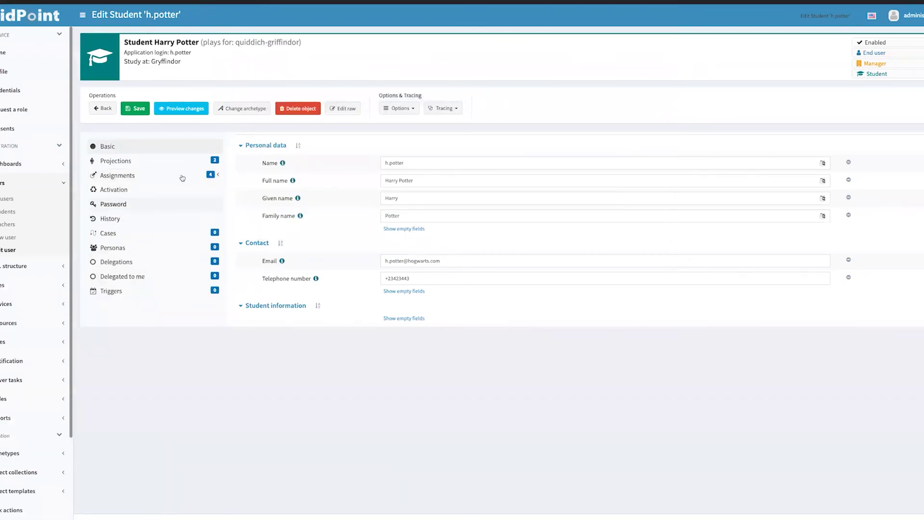
click(128, 178)
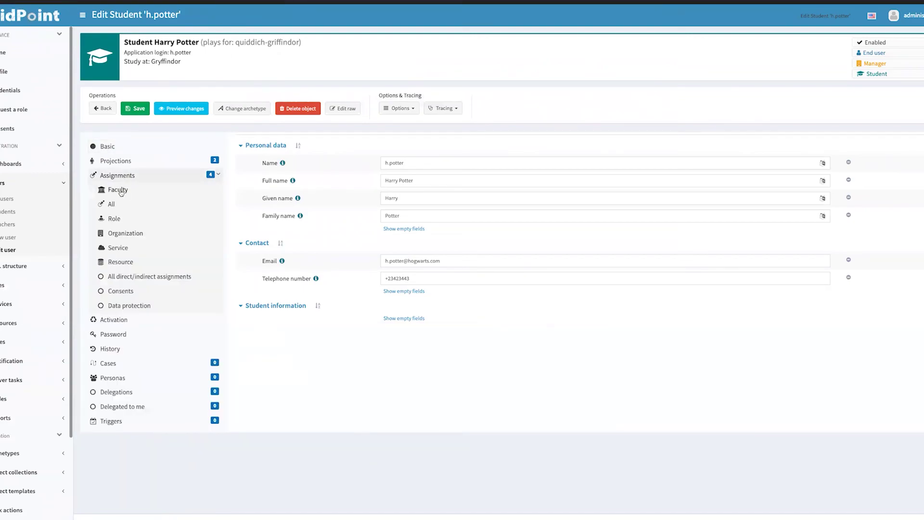
click(118, 191)
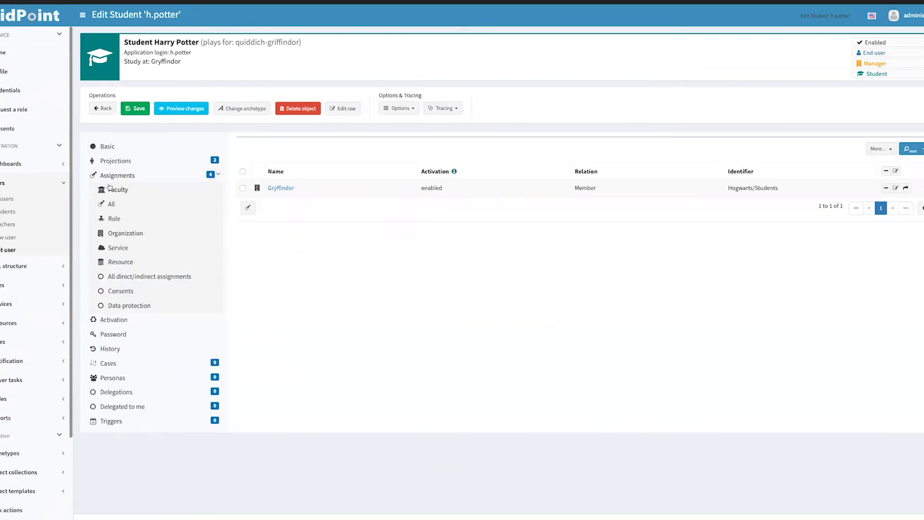
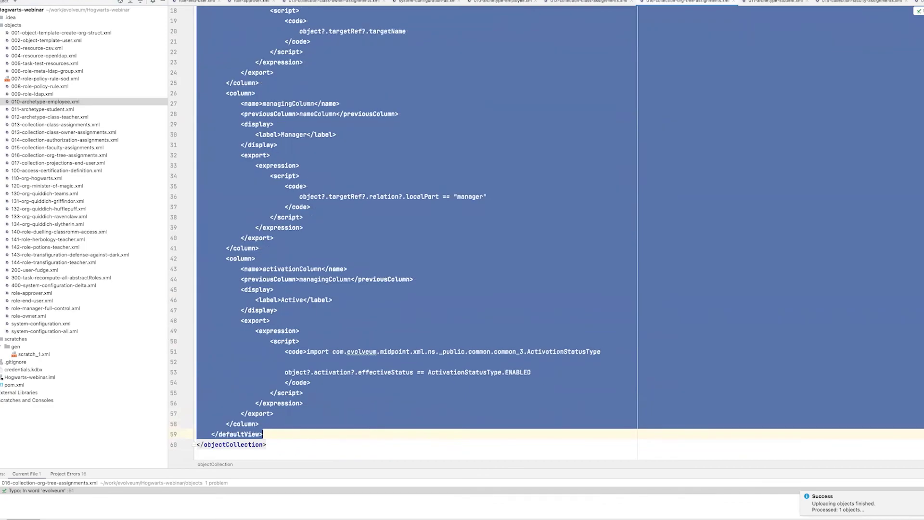
Review the filter in 016-collection-org-tree-assignments.xml and collapse the three column definitions in its default view
scroll(384, 129, up, 5)
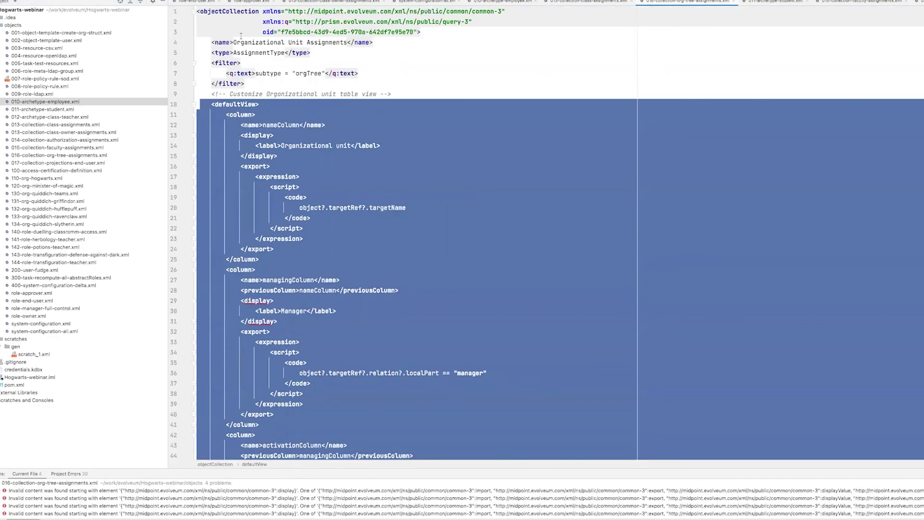
click(291, 93)
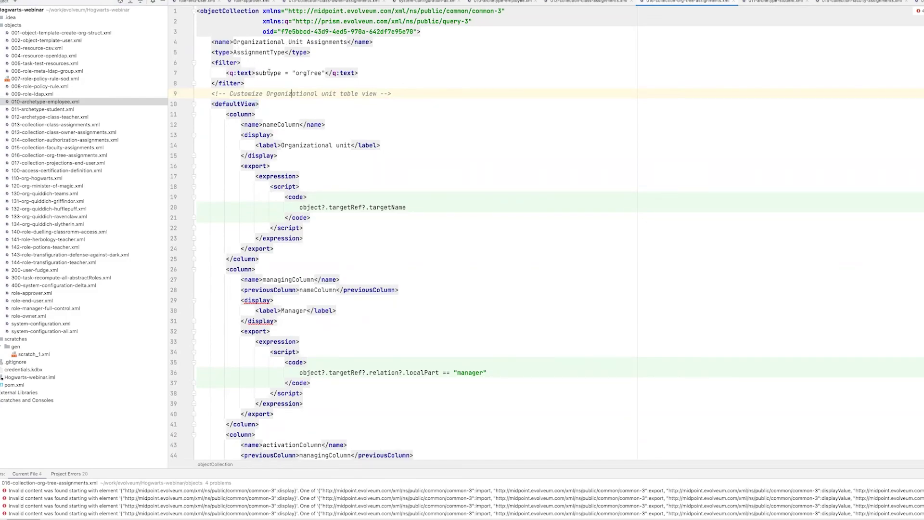
scroll(317, 69, down, 1)
scroll(314, 75, down, 3)
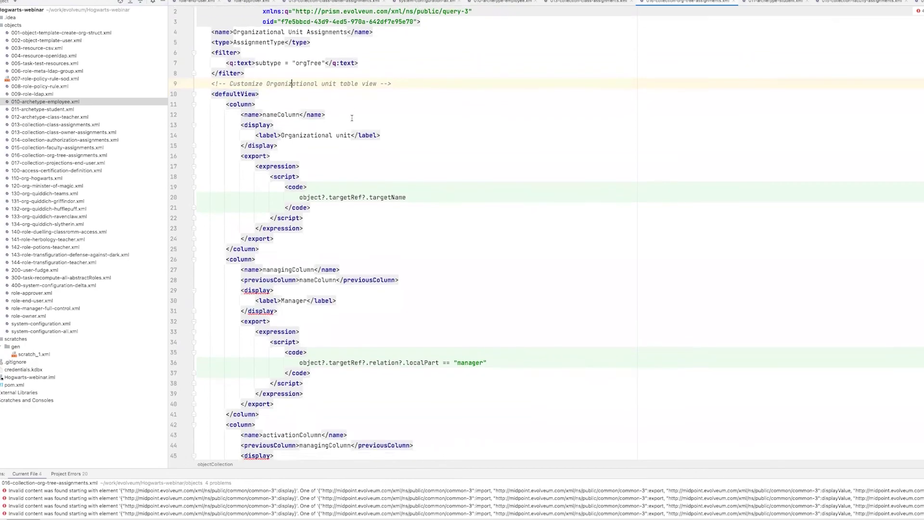
scroll(269, 98, down, 2)
click(194, 53)
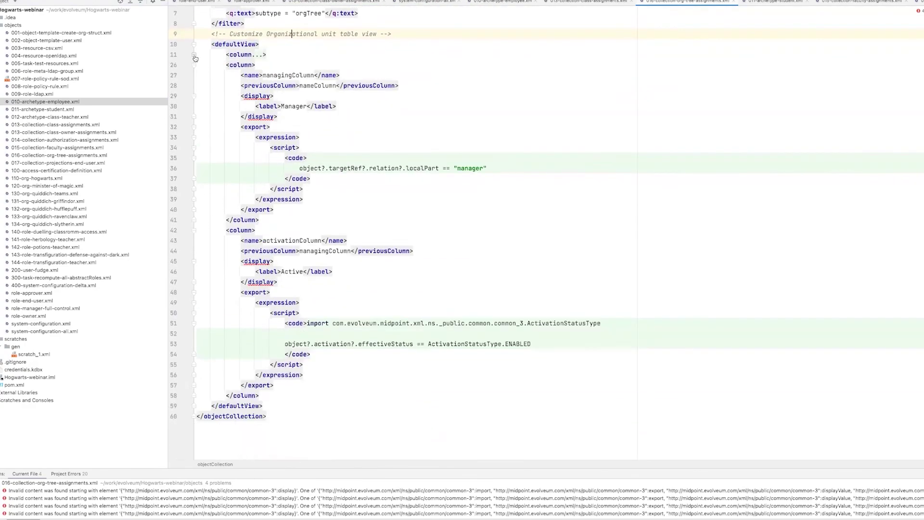
click(193, 60)
click(194, 135)
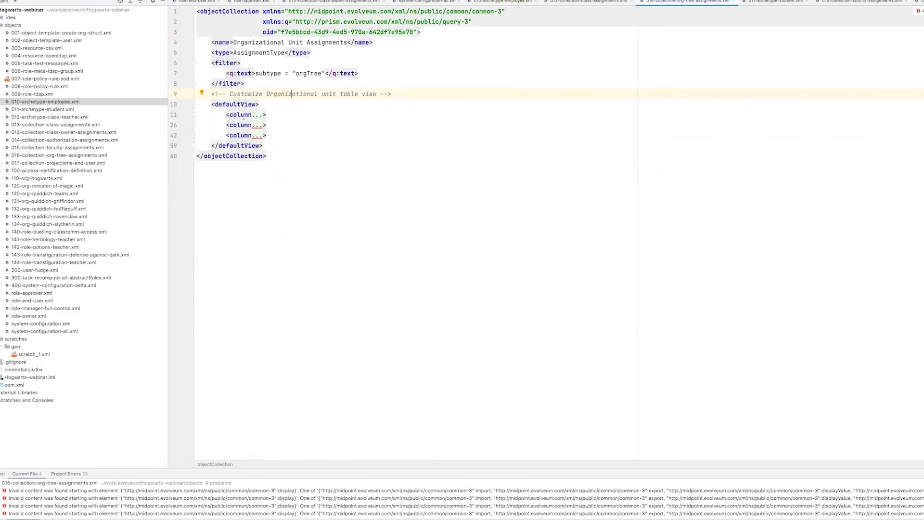
Expand the Organizational unit, Manager and Active column definitions and examine their export expressions
click(194, 116)
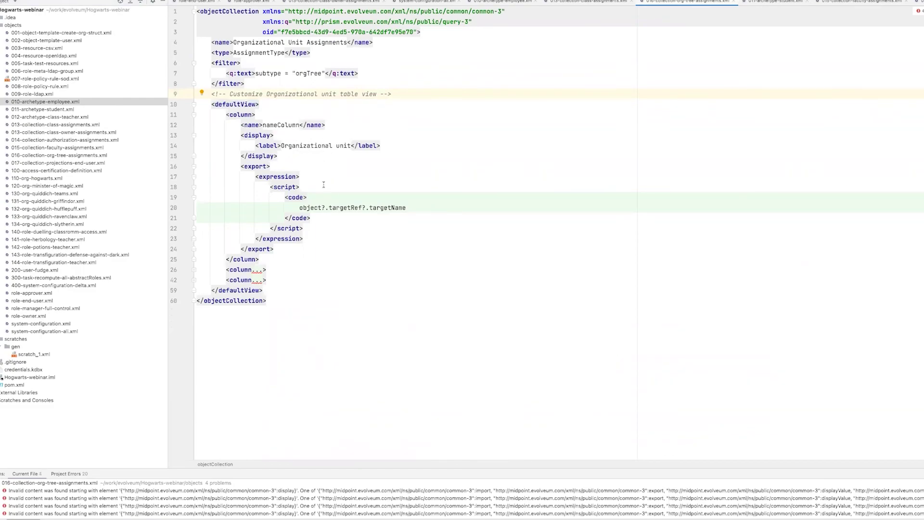
click(194, 270)
scroll(273, 239, down, 3)
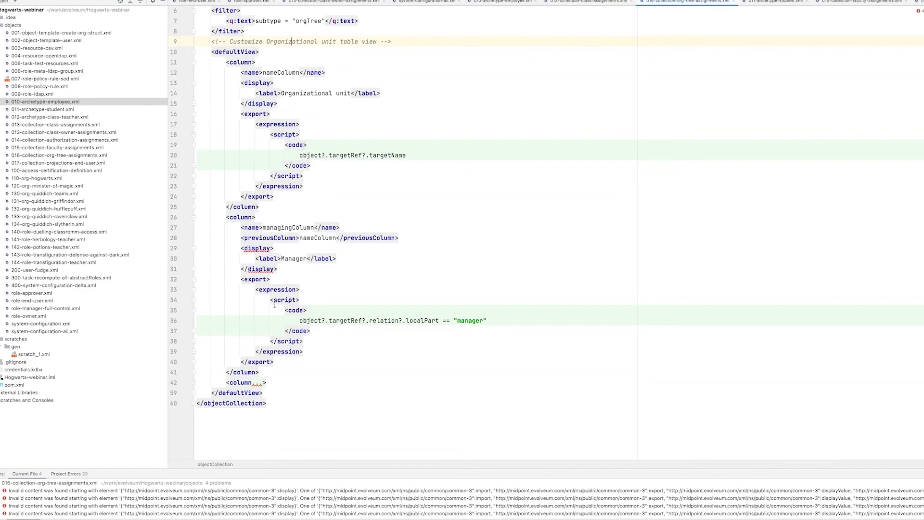
click(193, 383)
scroll(200, 382, down, 3)
scroll(205, 379, down, 3)
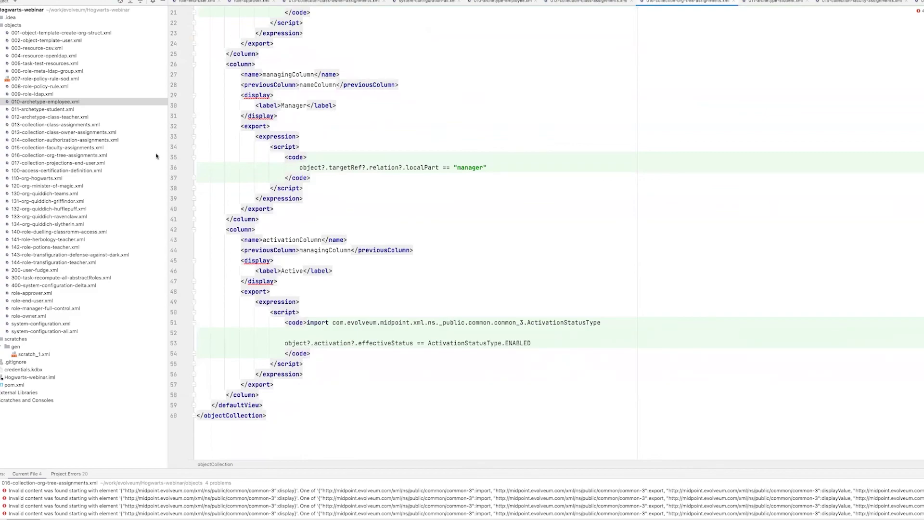
Upload 016-collection-org-tree-assignments.xml to the server and reopen the teacher's Organizational unit panel in midPoint
click(87, 156)
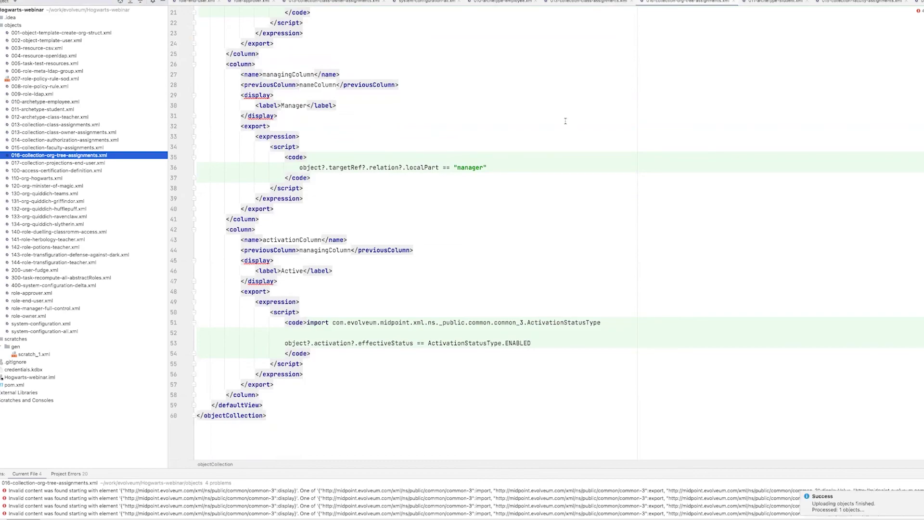
key(alt+Tab)
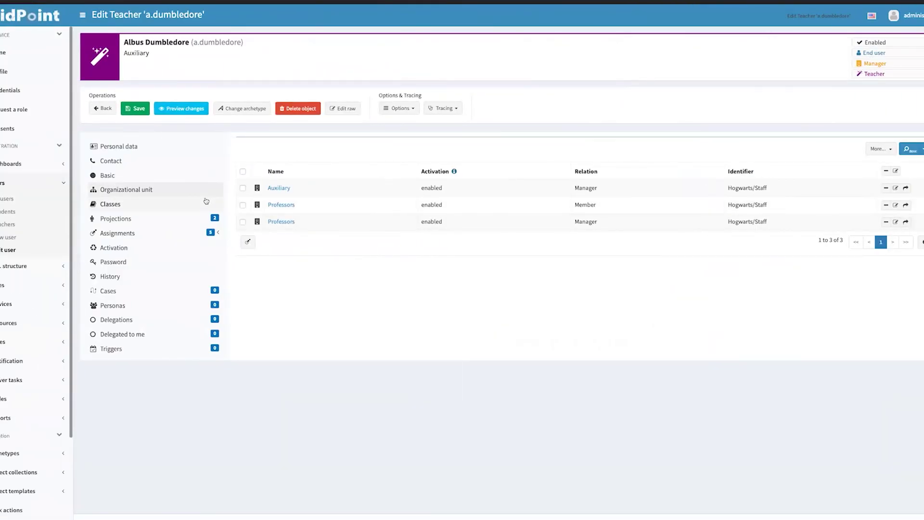
click(137, 191)
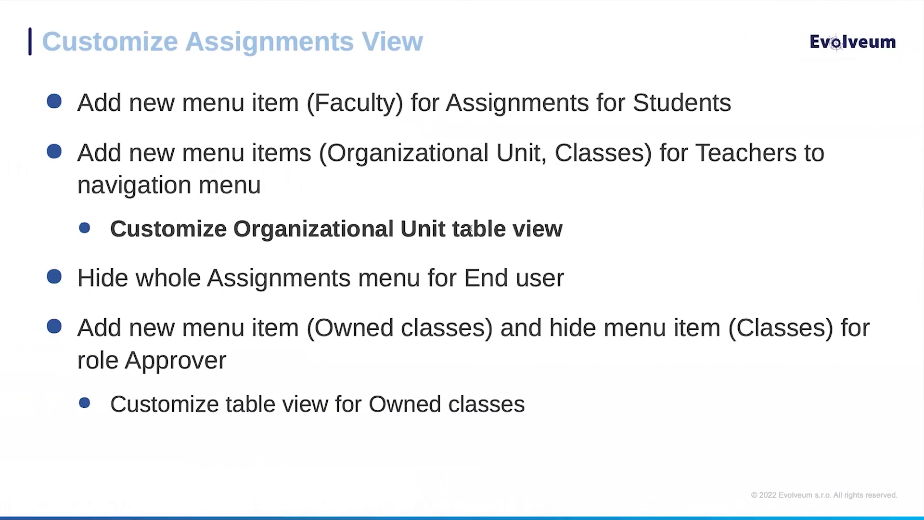
key(Right)
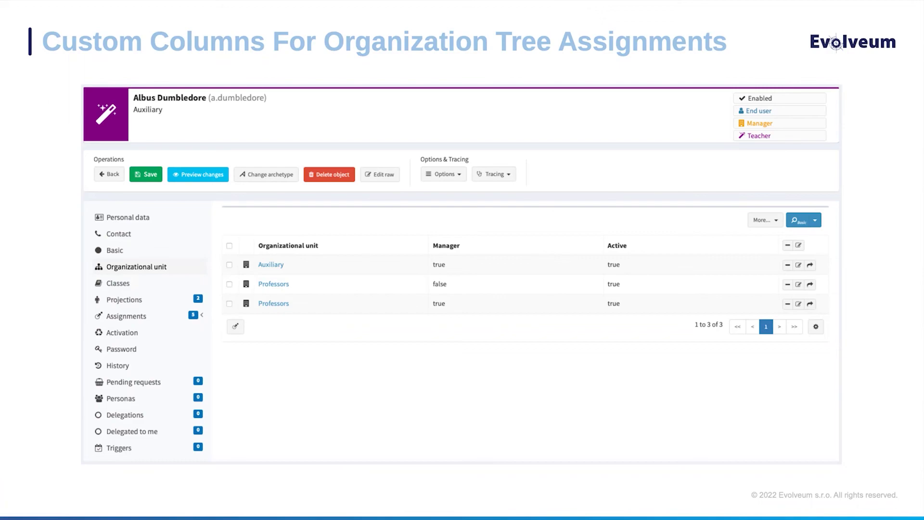
key(Right)
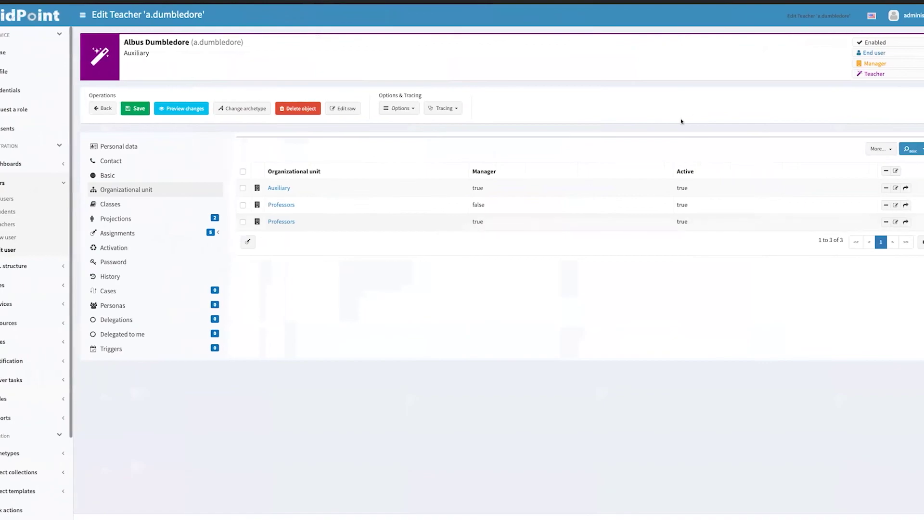
Log out the administrator, sign in as the student with the saved username and password, and expand Assignments in the student's profile
click(912, 16)
click(914, 117)
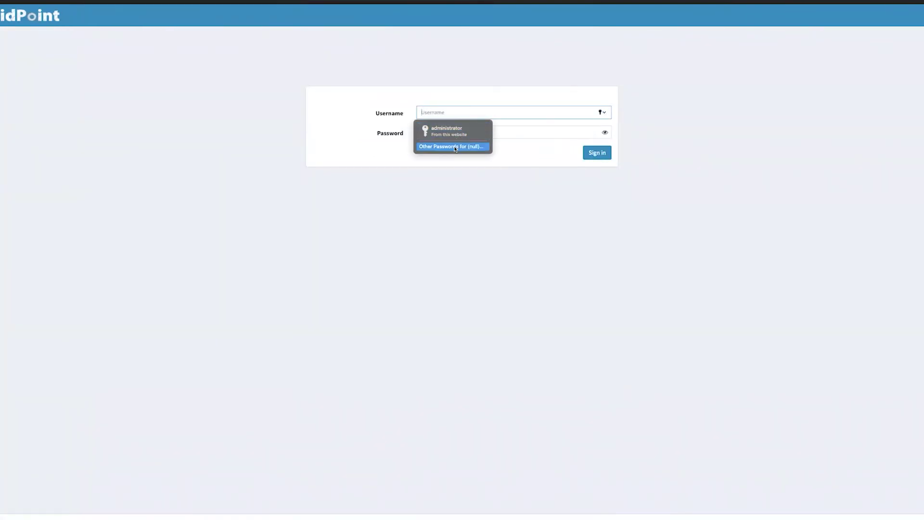
click(451, 147)
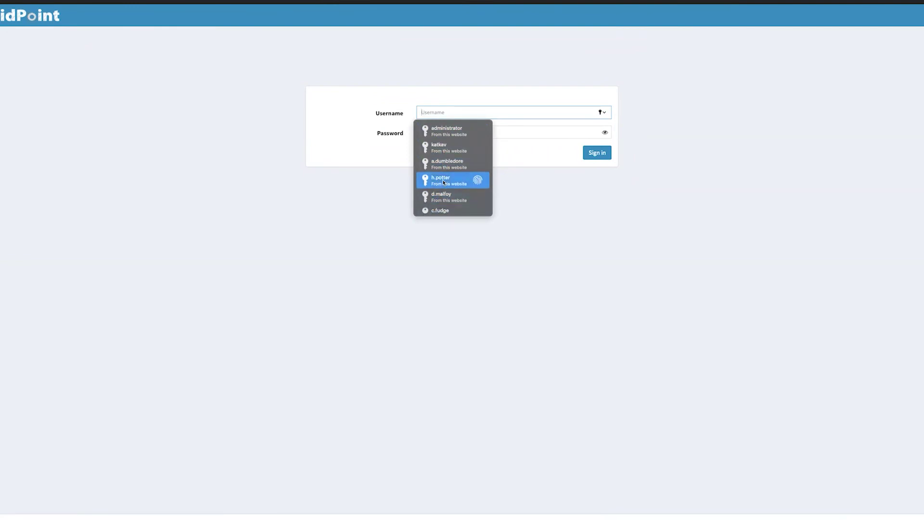
click(444, 182)
key(Return)
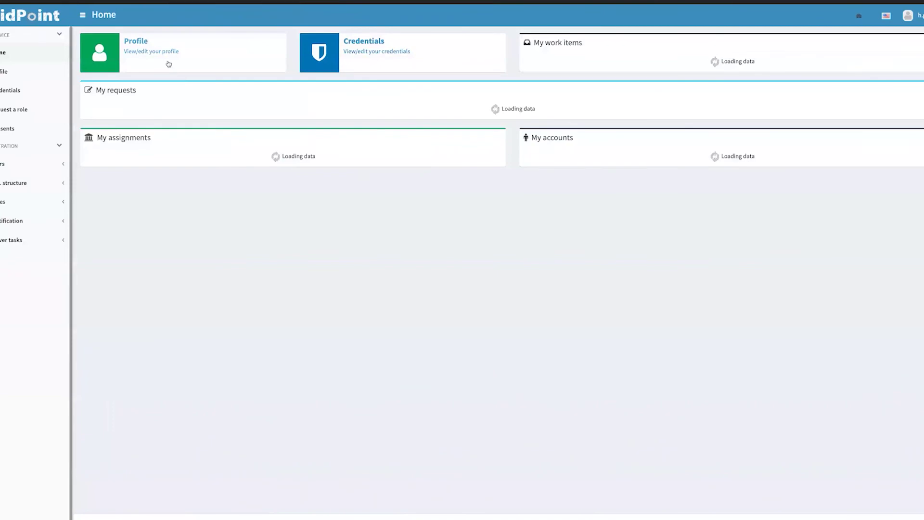
click(161, 60)
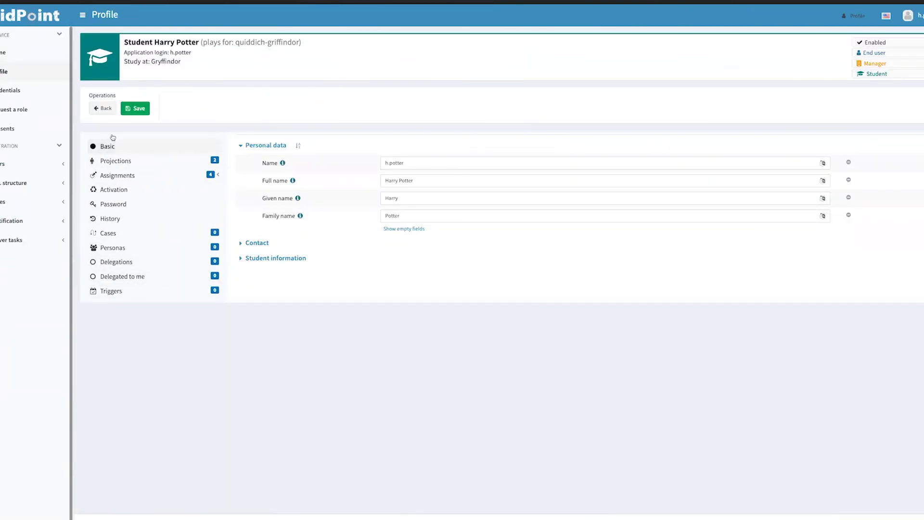
click(115, 179)
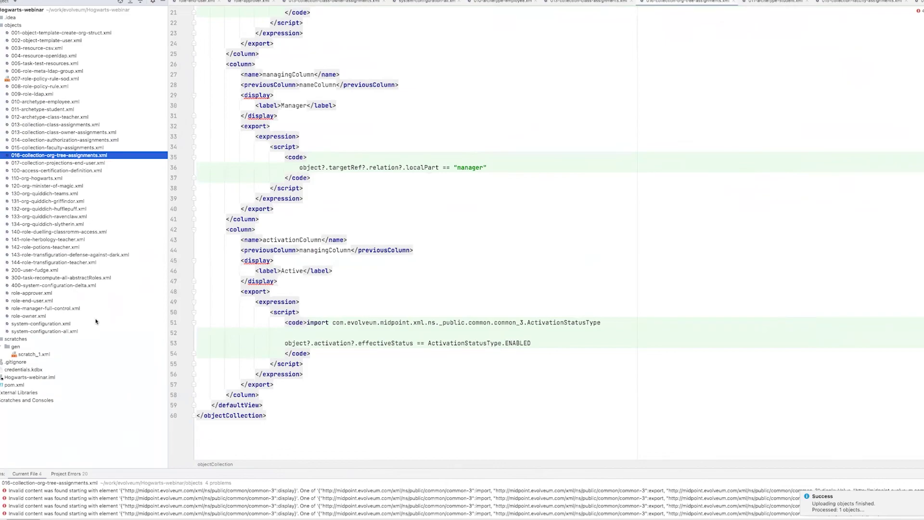
Uncomment the panel block in role-end-user.xml that sets the assignments panel's visibility to hidden for end users
double_click(22, 302)
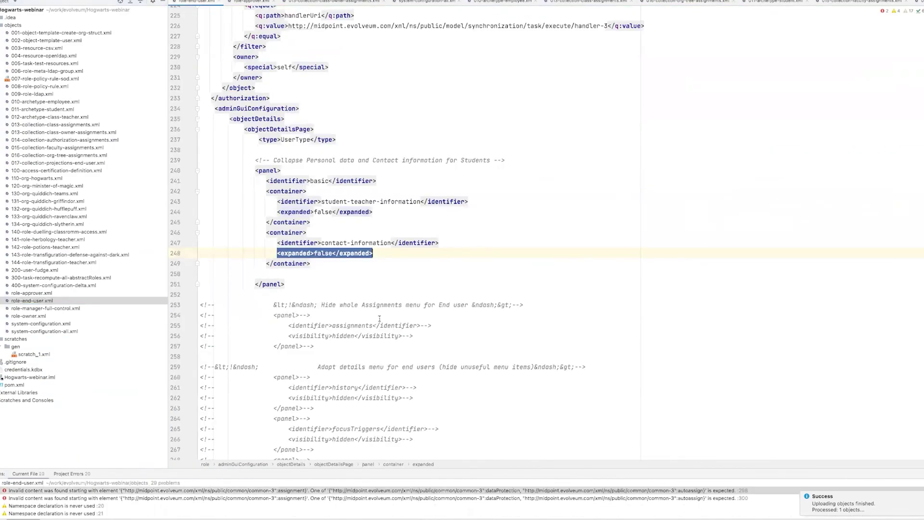
scroll(377, 318, down, 1)
drag(263, 231, 381, 273)
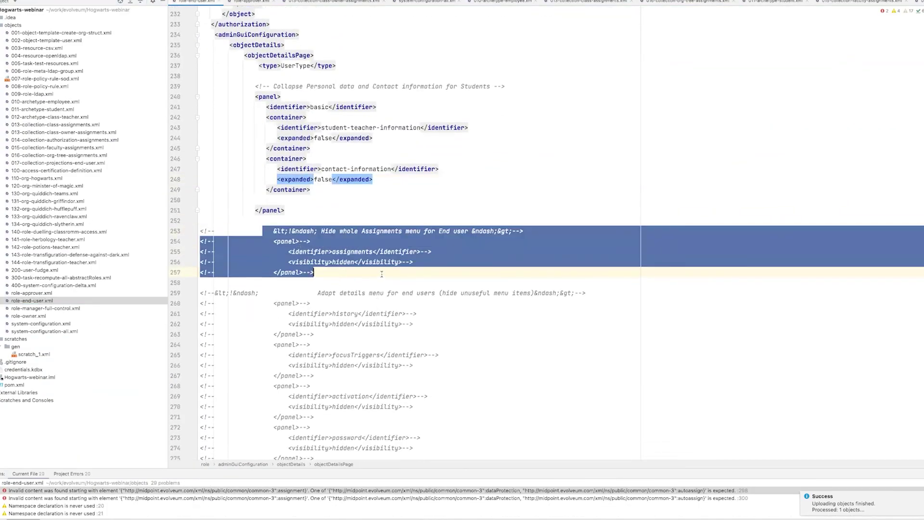
key(ctrl+slash)
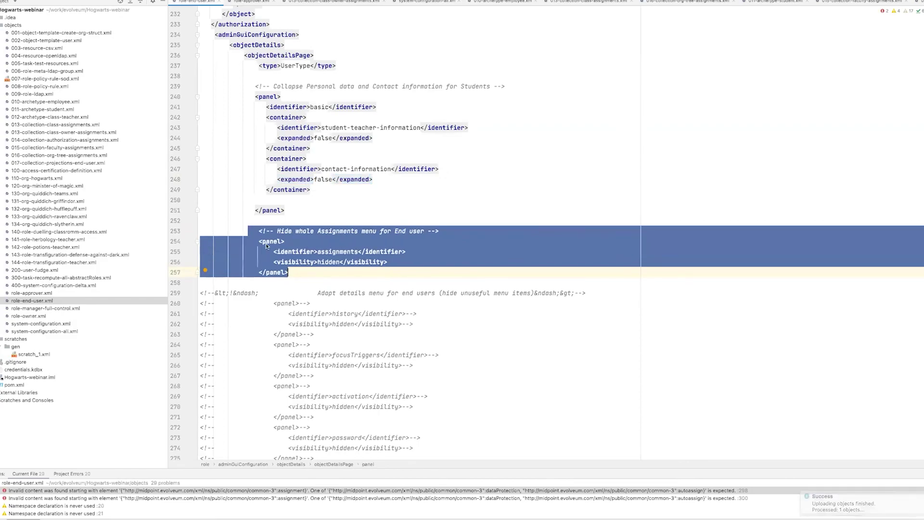
click(326, 242)
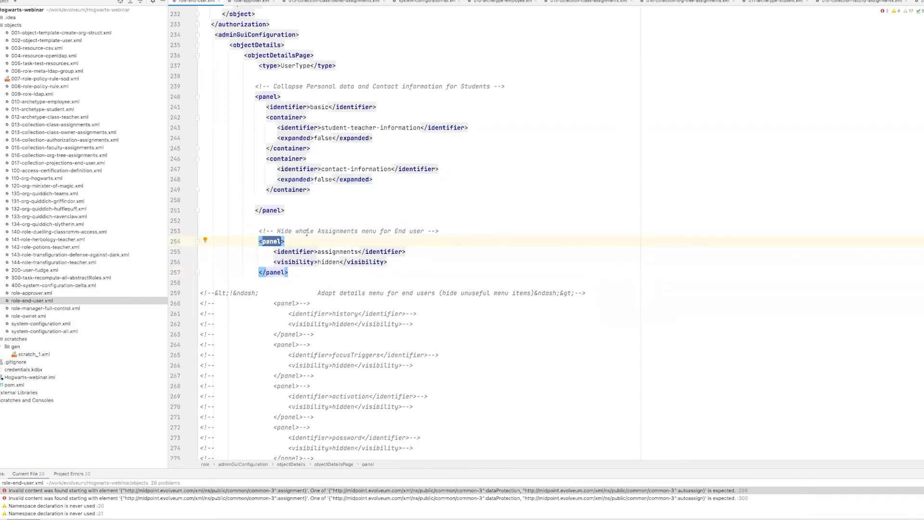
double_click(329, 252)
click(275, 261)
drag(275, 261, 409, 262)
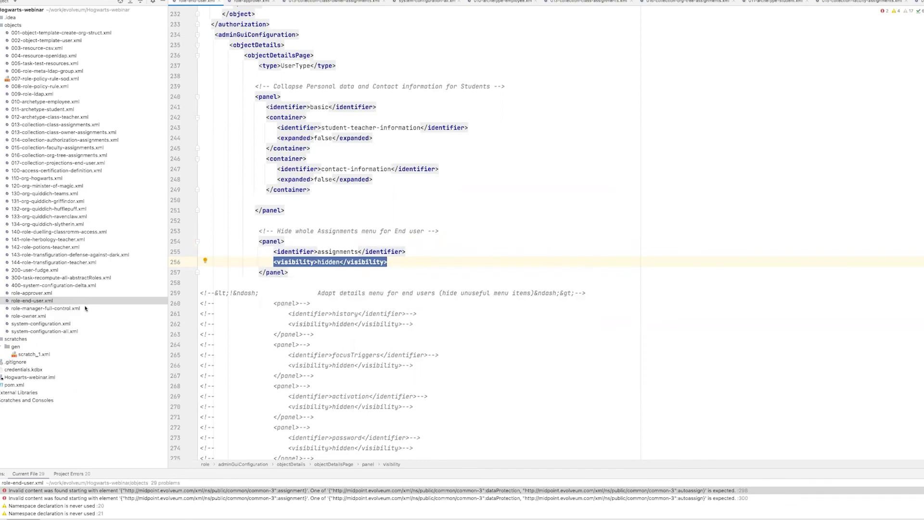
Upload role-end-user.xml, then log out of midPoint, sign back in with the student's saved password and reopen the profile
key(alt+1)
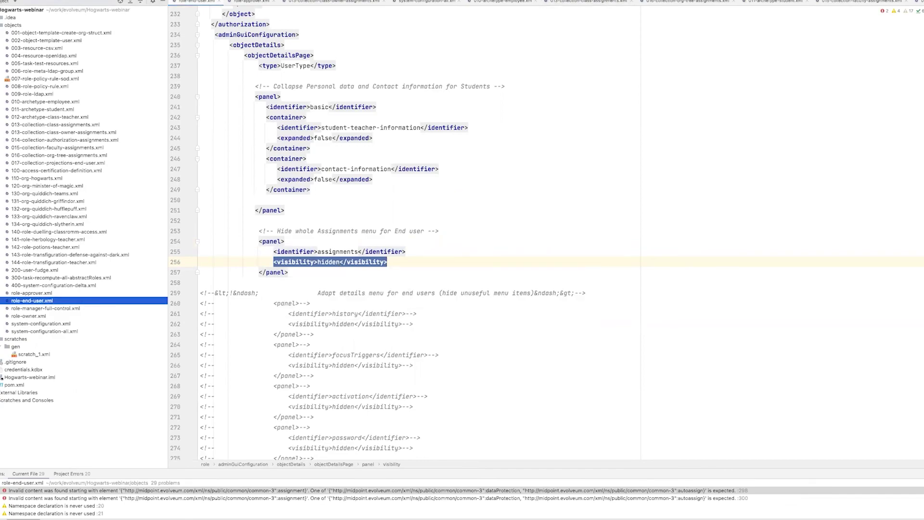
key(ctrl+Left)
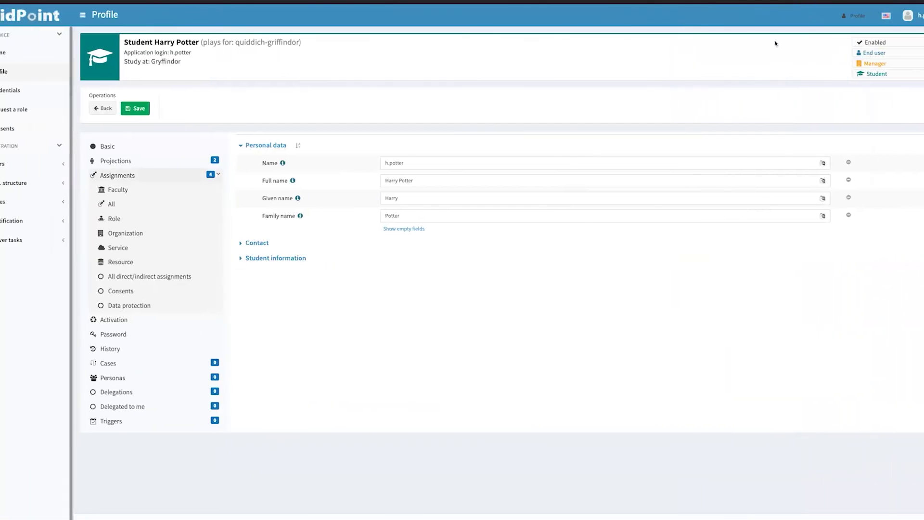
click(911, 17)
click(918, 116)
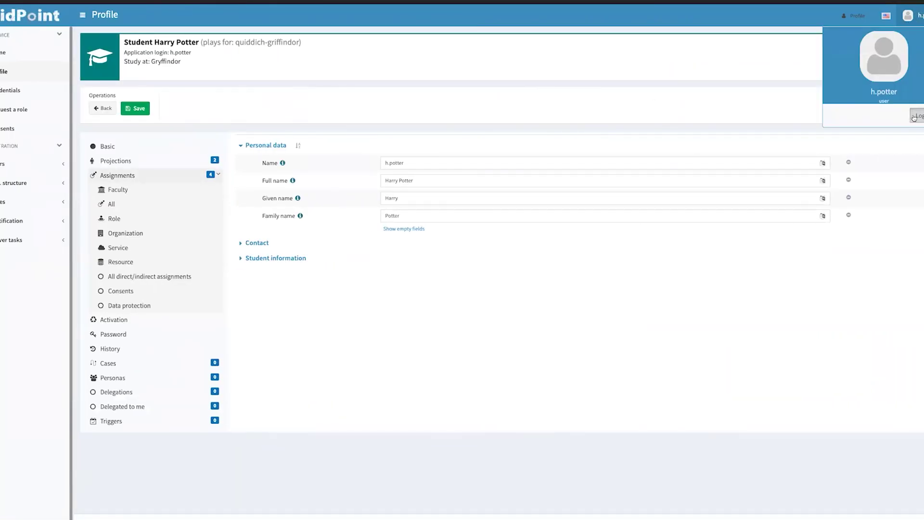
click(602, 112)
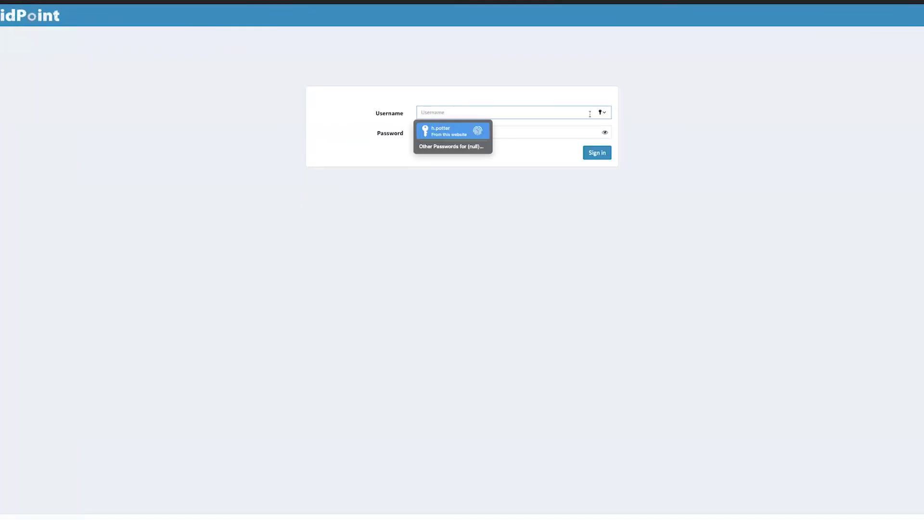
click(456, 131)
click(157, 61)
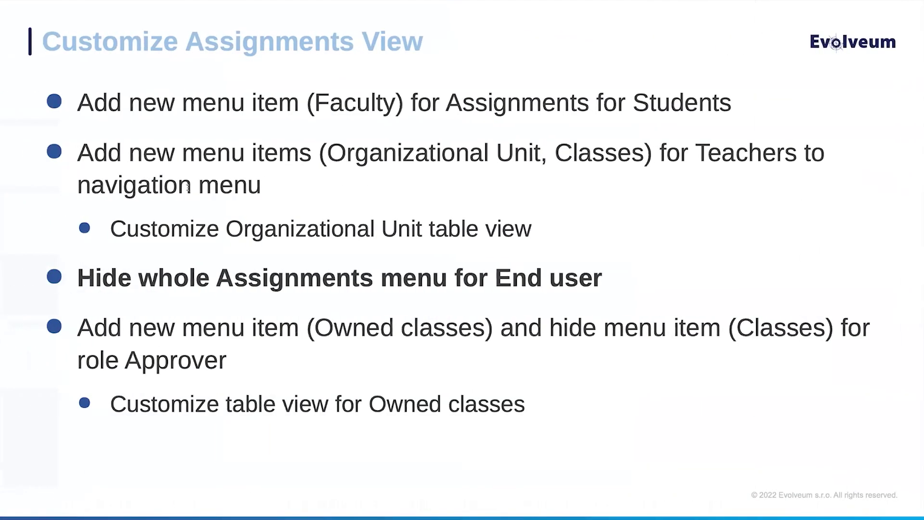
key(Right)
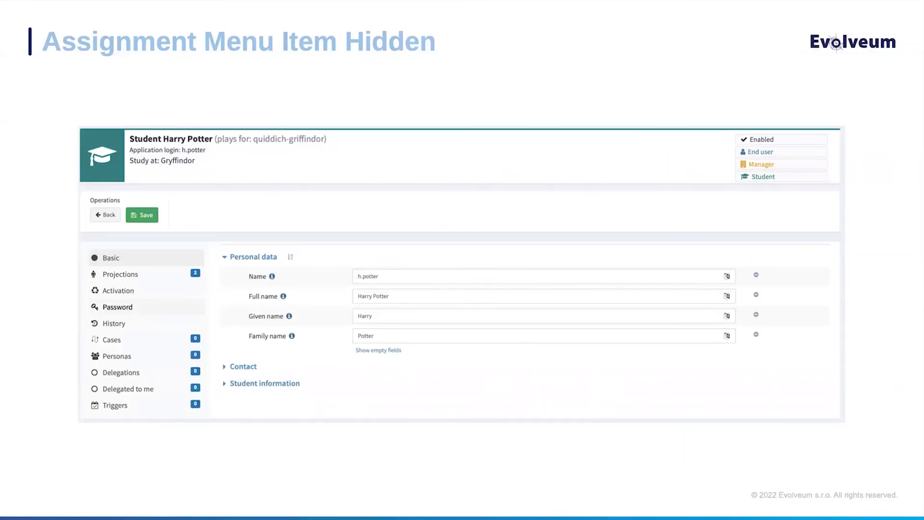
key(Right)
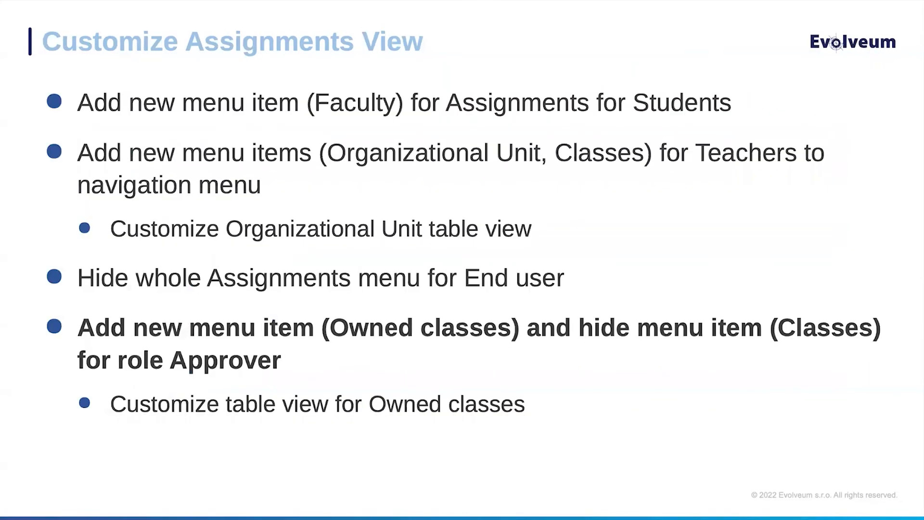
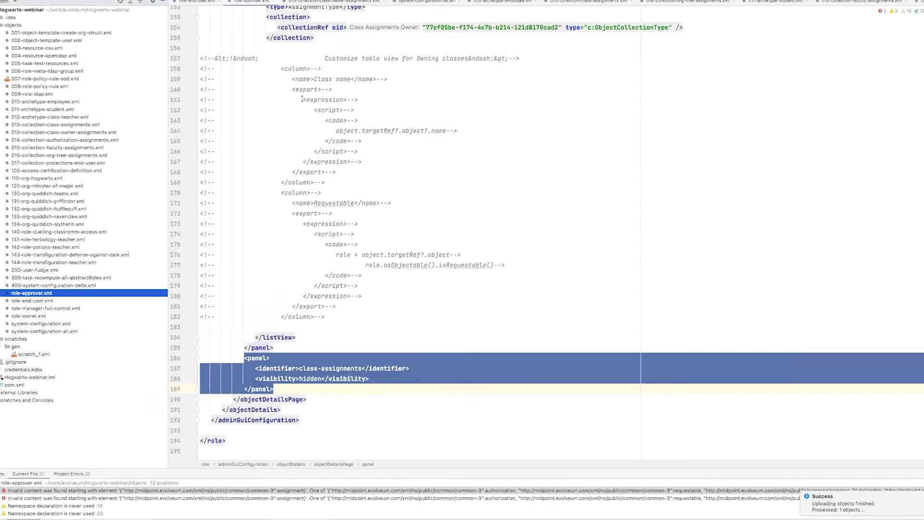
Uncomment the Class name and Requestable column definitions in the class-assignments-view list view of role-approver.xml
drag(277, 58, 381, 315)
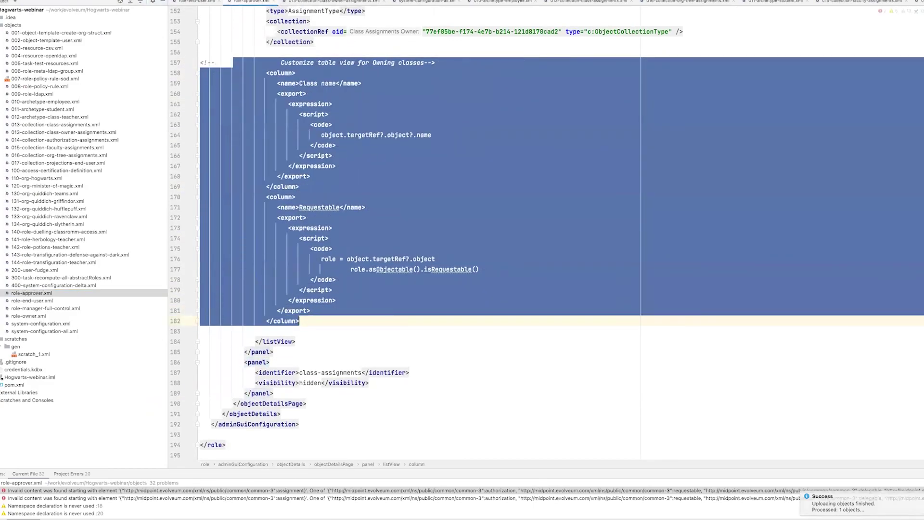
scroll(385, 201, up, 2)
key(ctrl+slash)
click(366, 182)
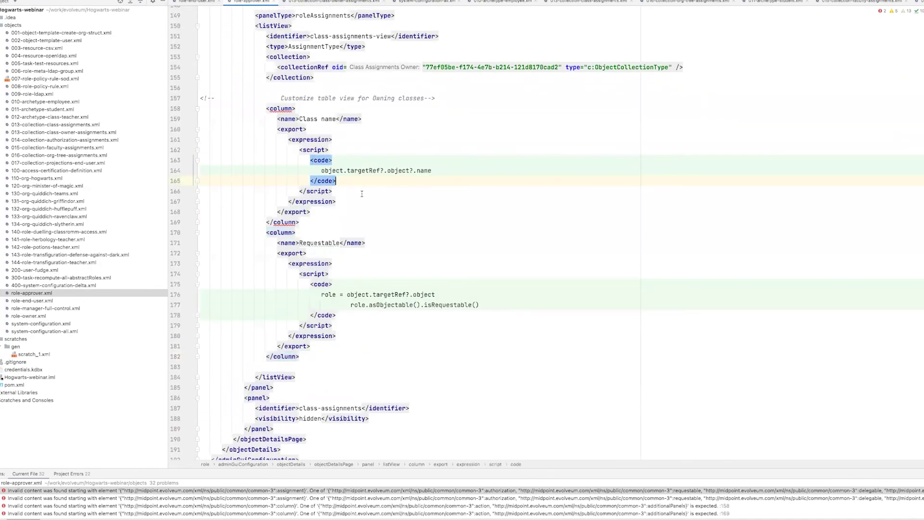
Review the Class name and Requestable column definitions and their export expressions in role-approver.xml
scroll(353, 194, up, 2)
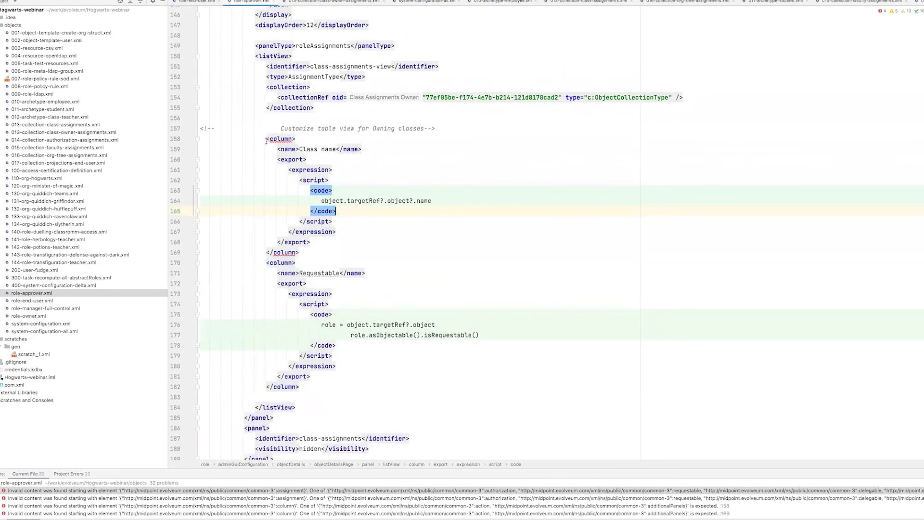
drag(262, 138, 296, 138)
drag(264, 262, 295, 263)
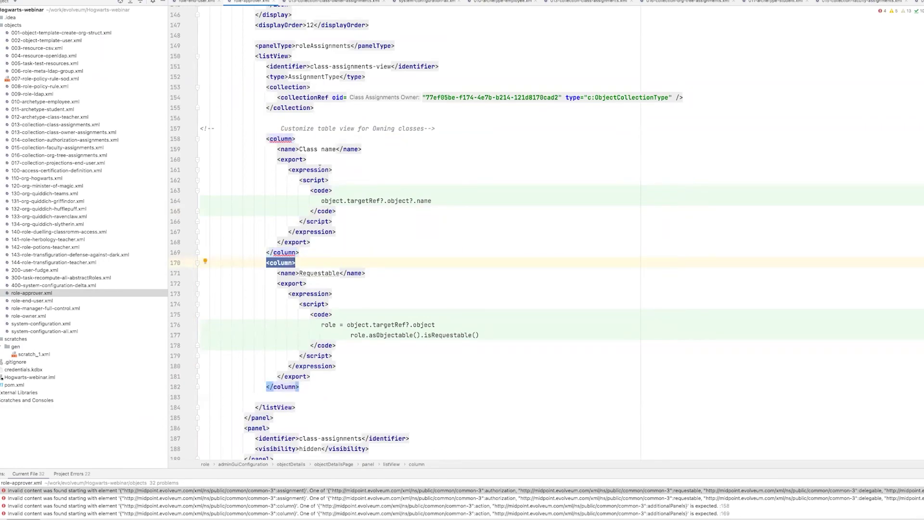
drag(278, 149, 336, 148)
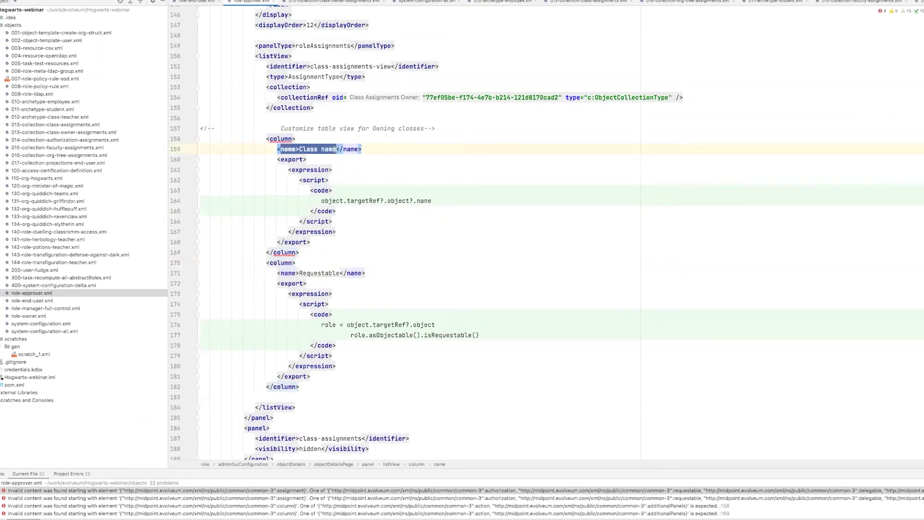
scroll(386, 206, down, 1)
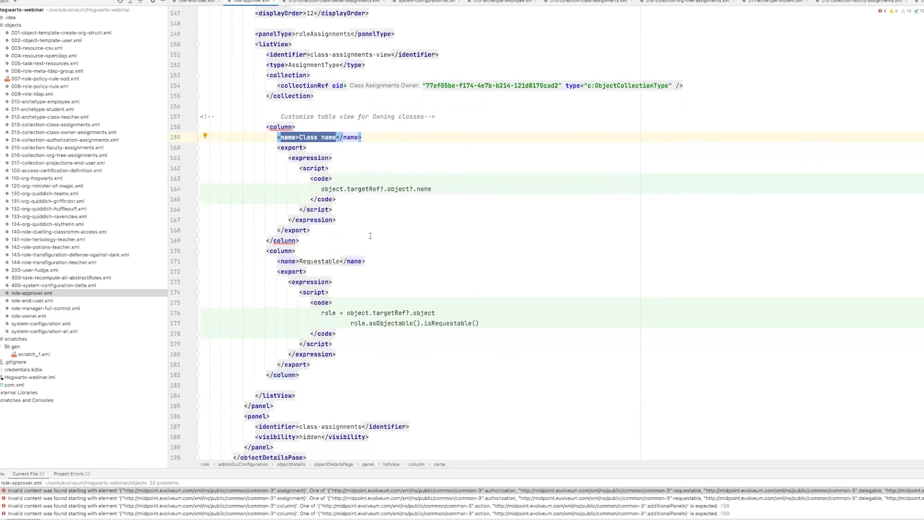
scroll(371, 236, down, 3)
click(307, 226)
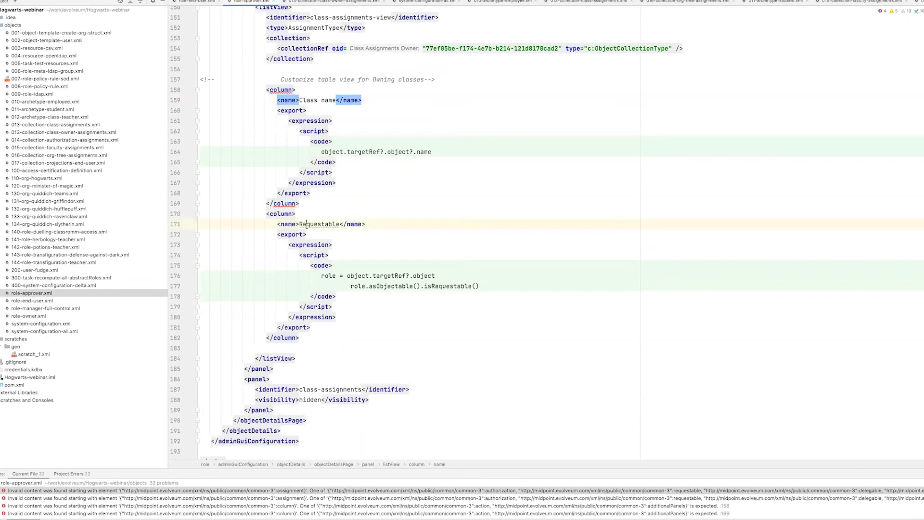
drag(278, 224, 366, 225)
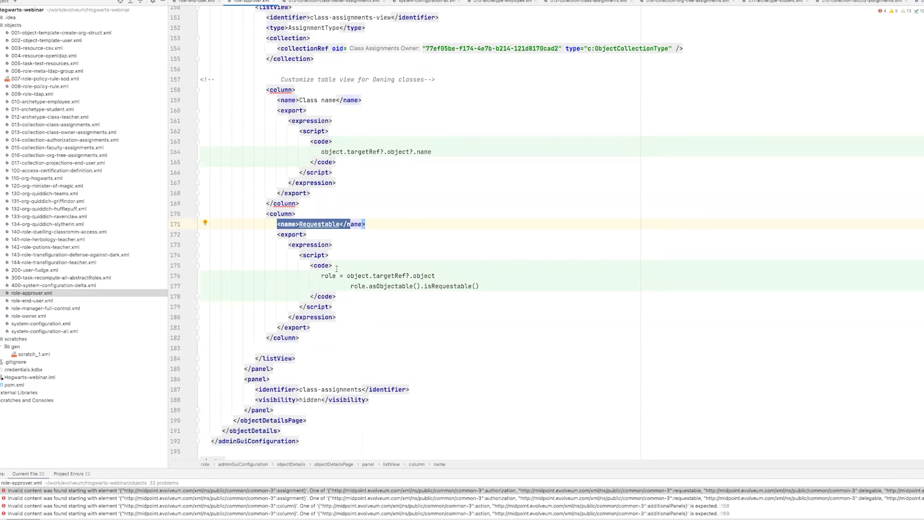
Upload role-approver.xml to the server and switch back to midPoint in the browser
click(32, 294)
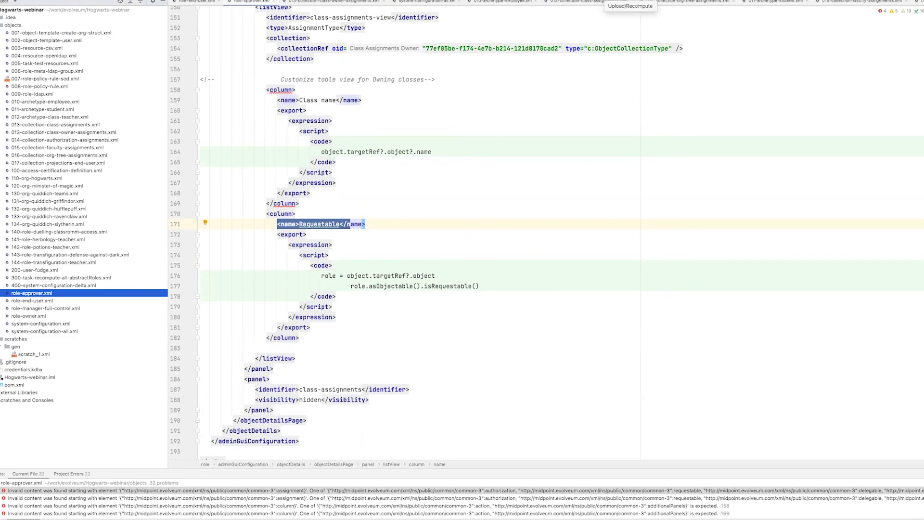
click(629, 1)
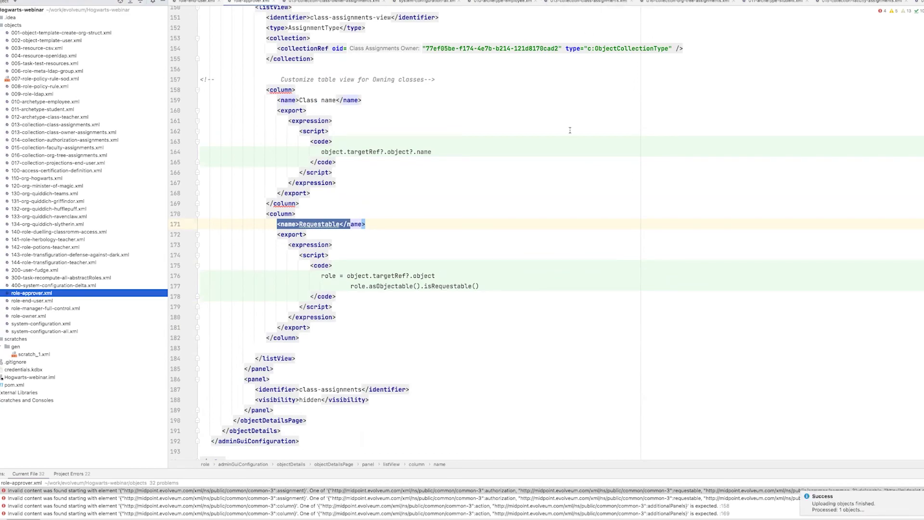
key(super+Tab)
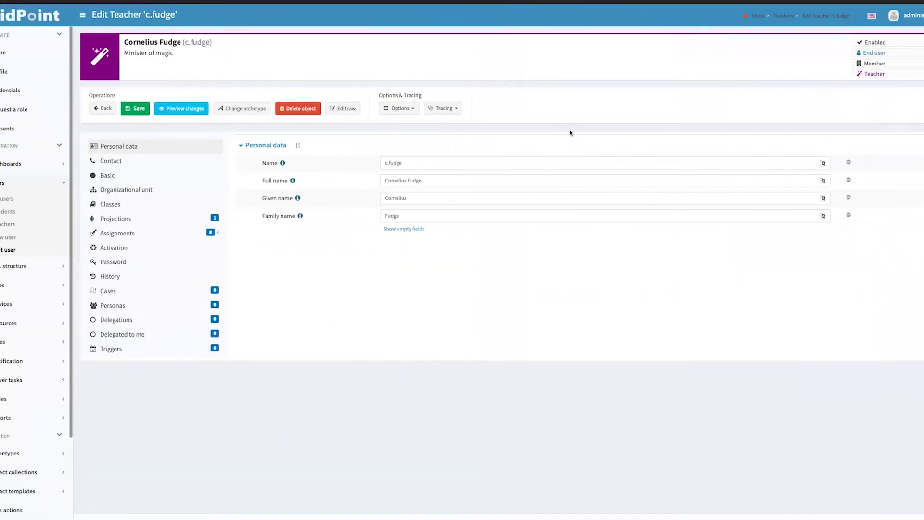
Log out the administrator, sign in as the Minister of magic with the saved password, and display Owned classes in the profile
click(908, 19)
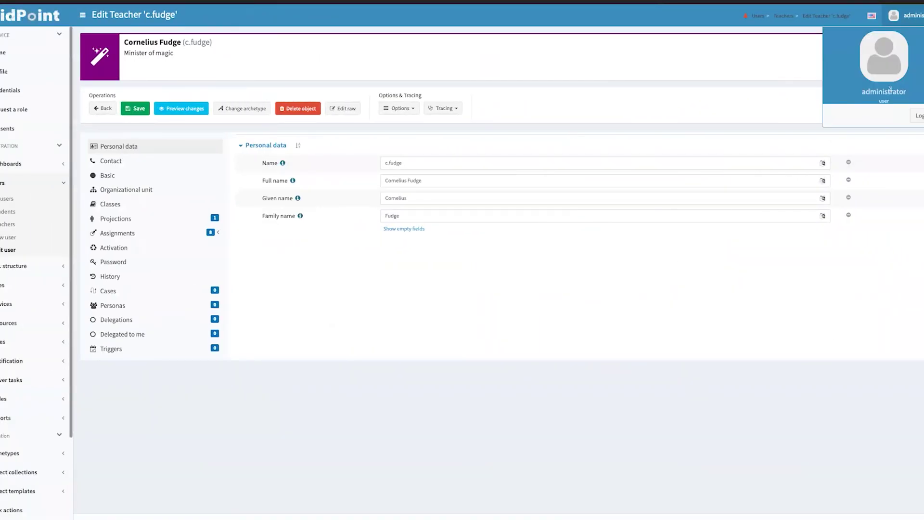
click(914, 114)
click(601, 113)
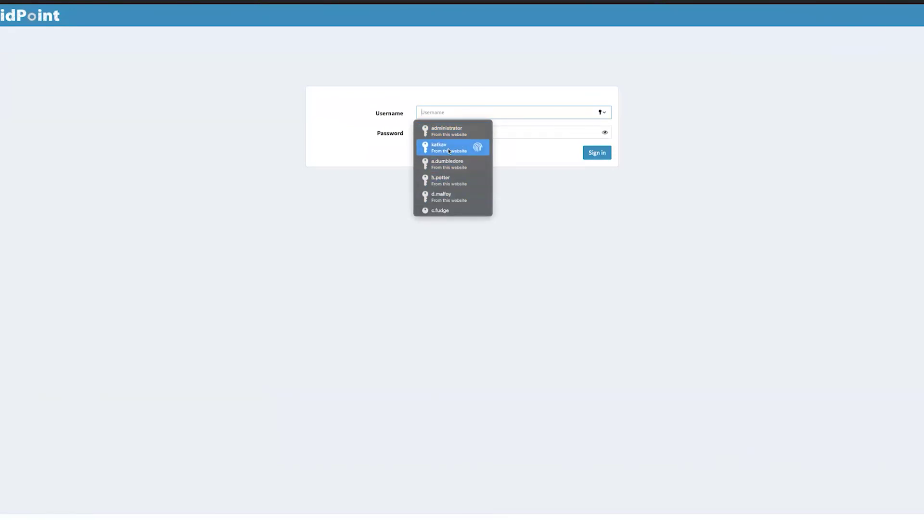
click(440, 210)
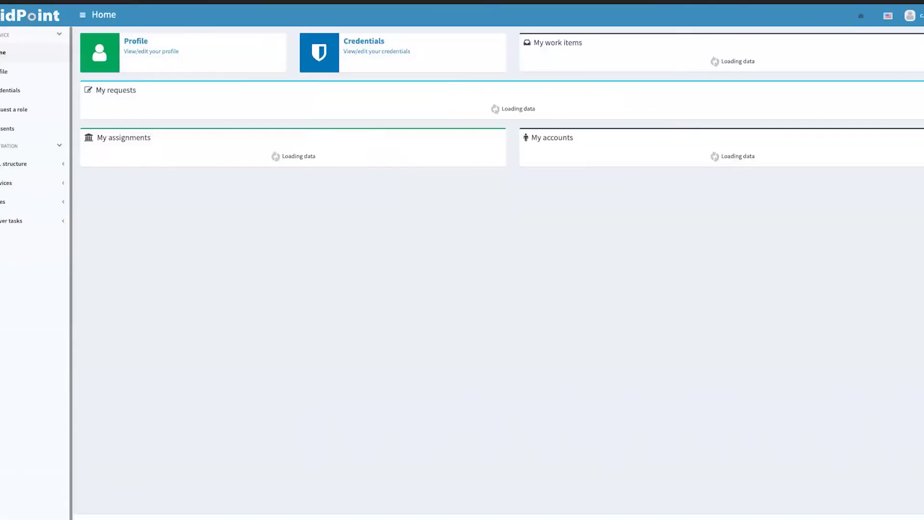
click(152, 54)
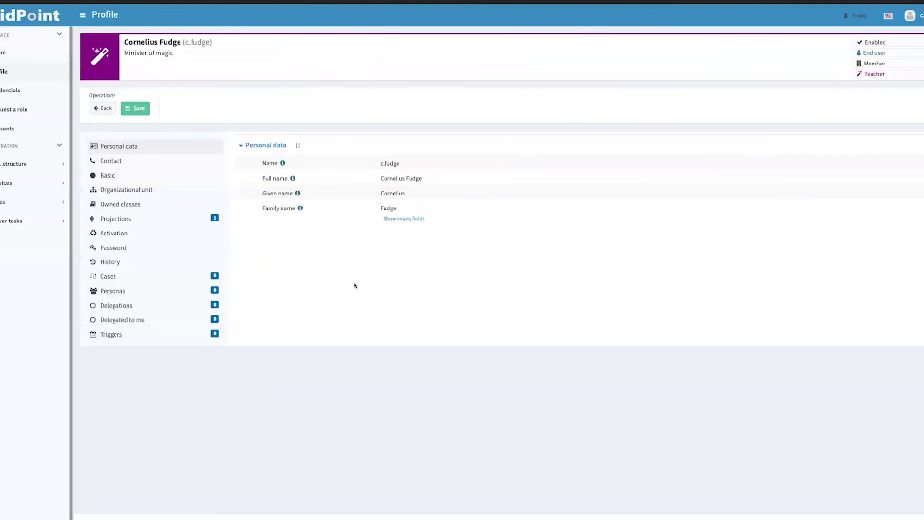
click(121, 206)
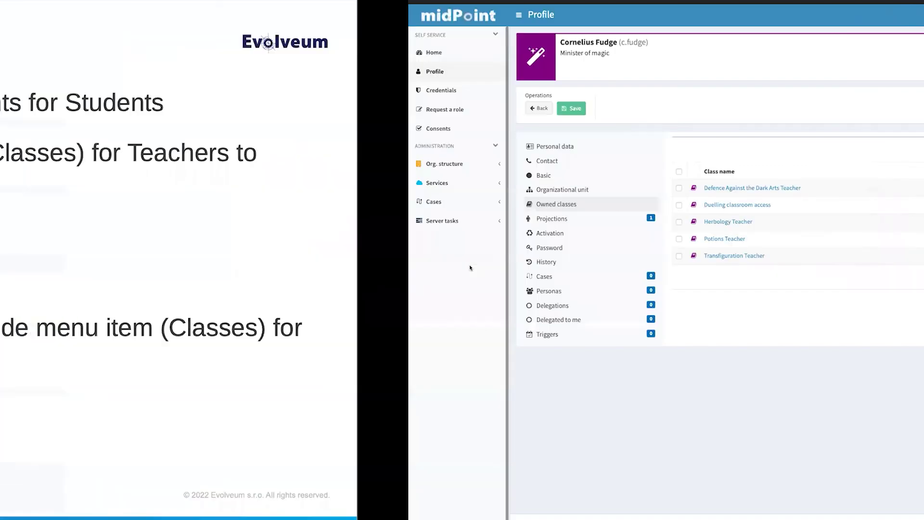
key(Right)
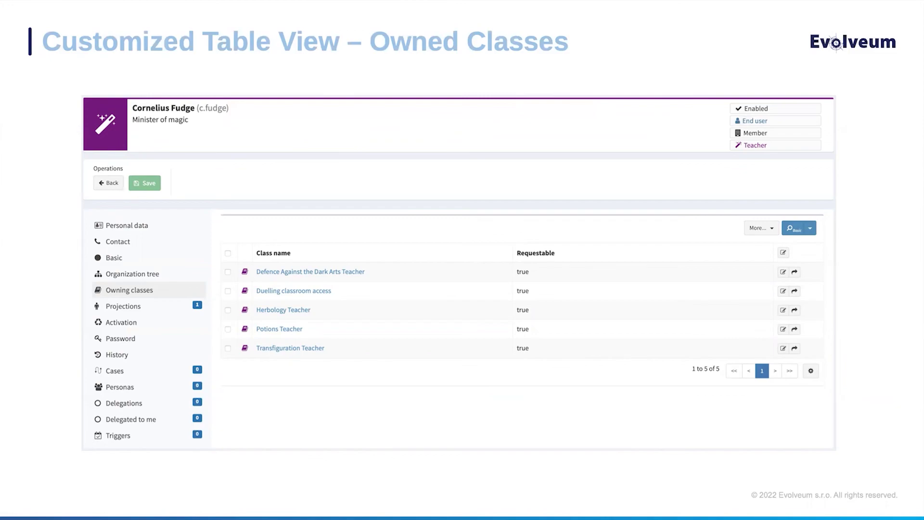
key(Right)
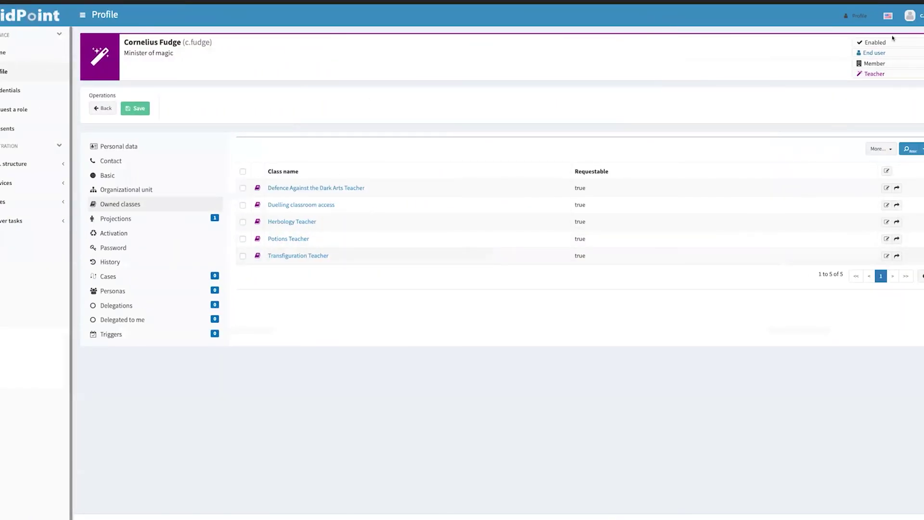
Log out the current user and sign in as administrator with the saved password
click(920, 17)
click(918, 113)
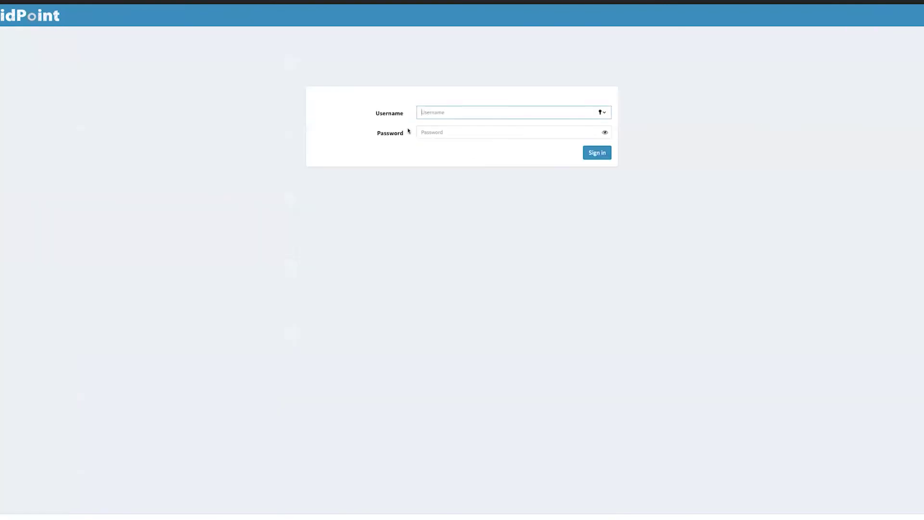
click(602, 112)
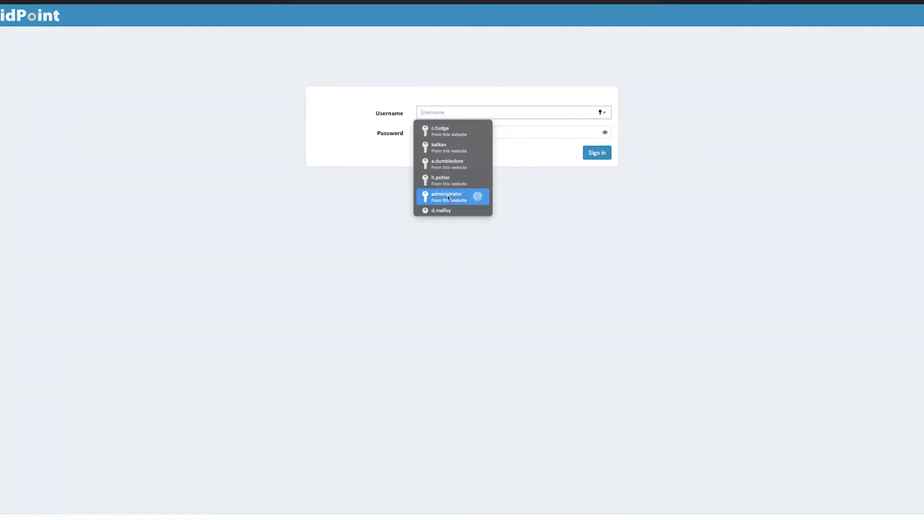
click(448, 198)
key(Return)
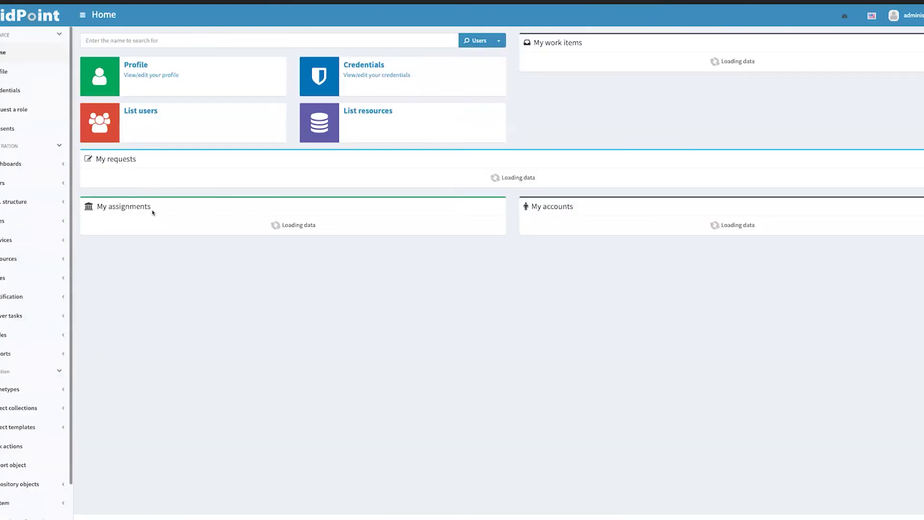
Open the first user in the Teachers list and display the details of the Localhost OpenLDAP projection
click(4, 185)
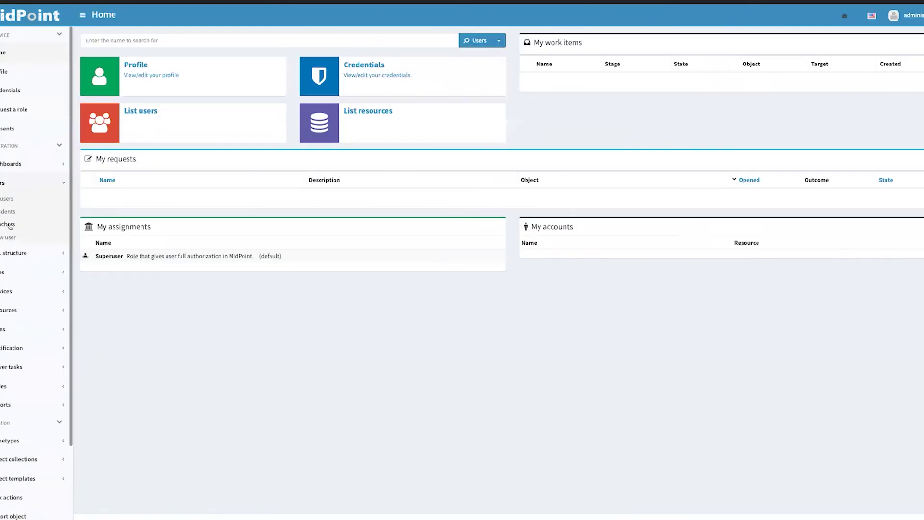
click(8, 224)
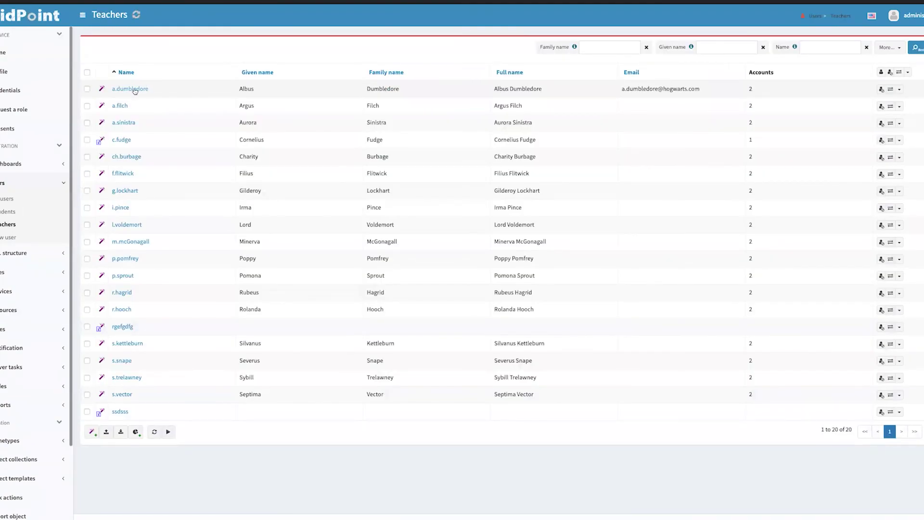
click(135, 87)
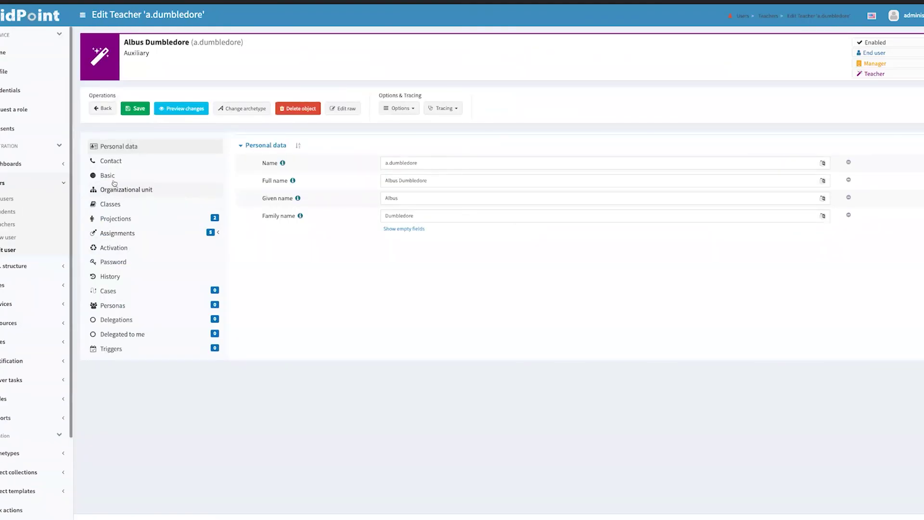
click(118, 219)
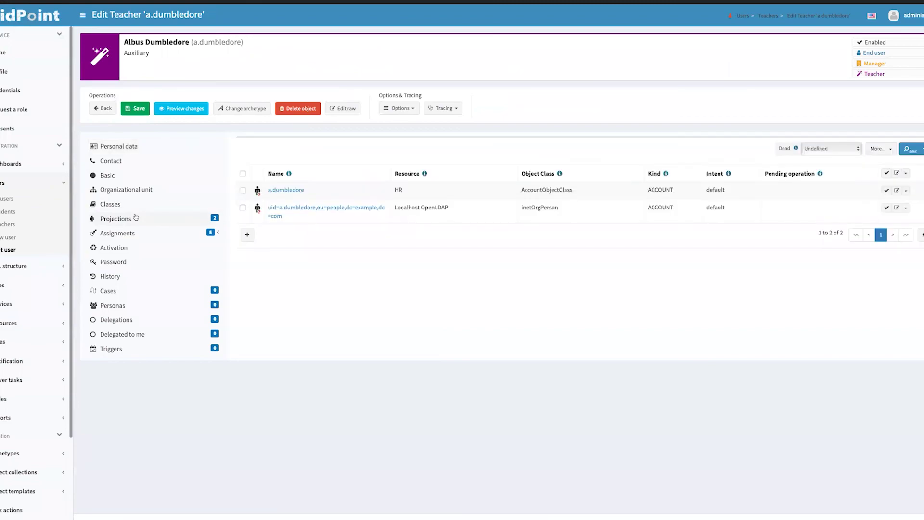
click(327, 210)
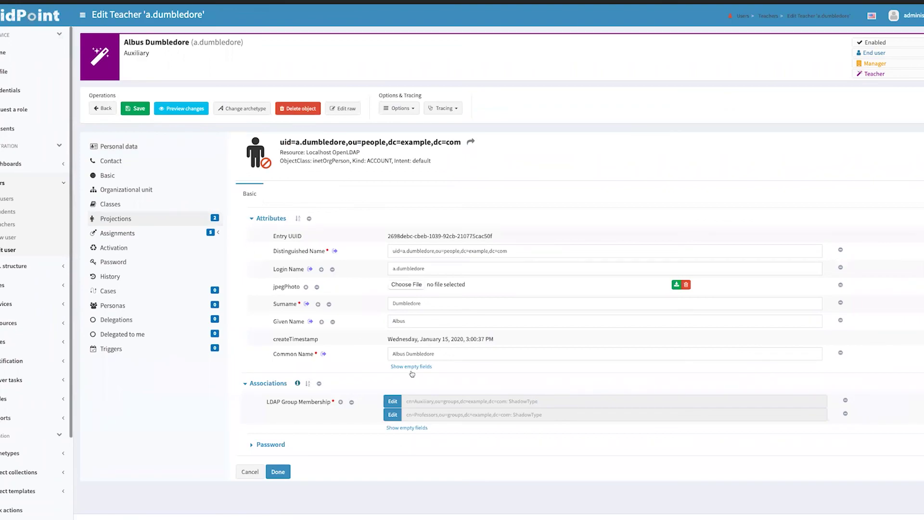
Show the empty fields of the OpenLDAP projection and review the full list of its attributes
click(412, 369)
scroll(412, 372, down, 1)
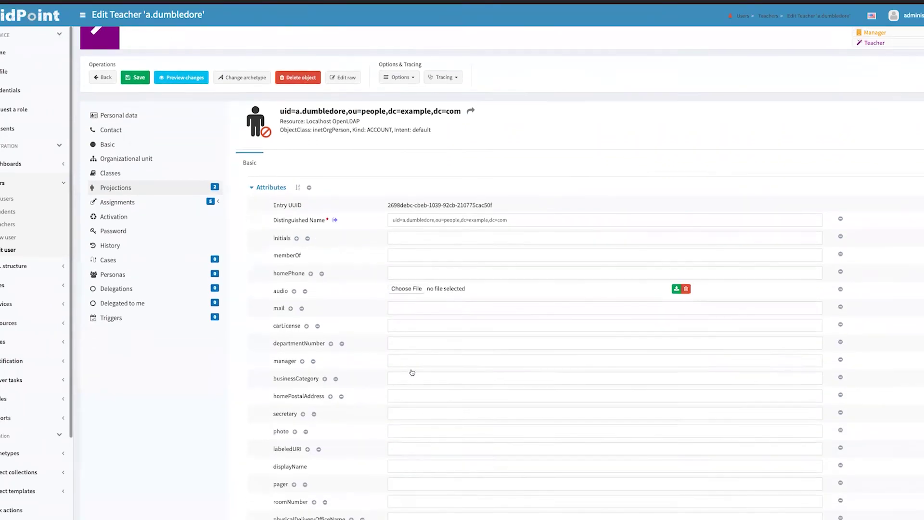
scroll(427, 281, down, 10)
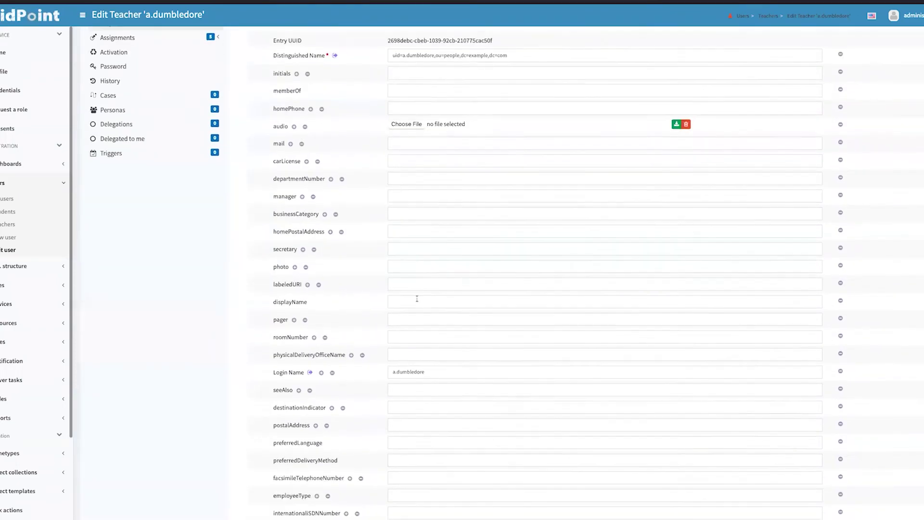
scroll(418, 301, down, 4)
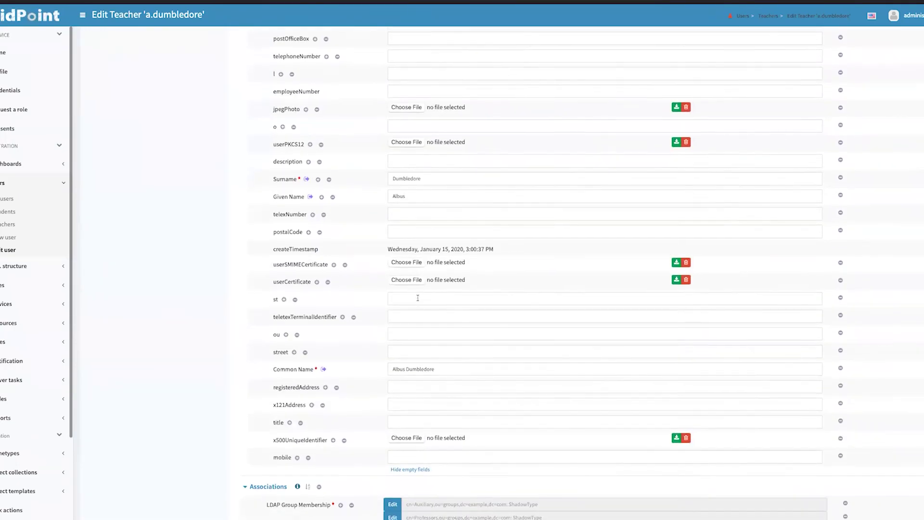
scroll(418, 301, up, 15)
scroll(417, 300, up, 2)
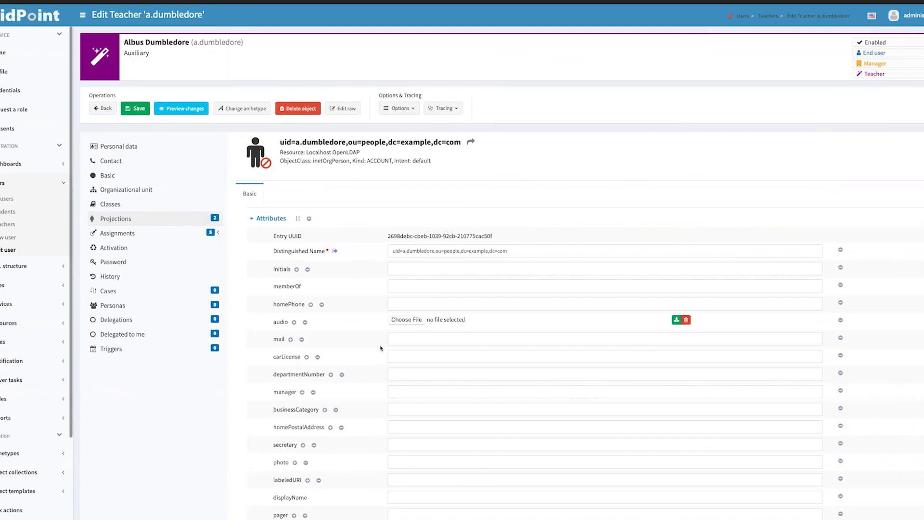
Switch to the code editor and uncomment the shadowDetailsPage block for customizing the shadow attributes view in system-configuration-all.xml
key(ctrl+Right)
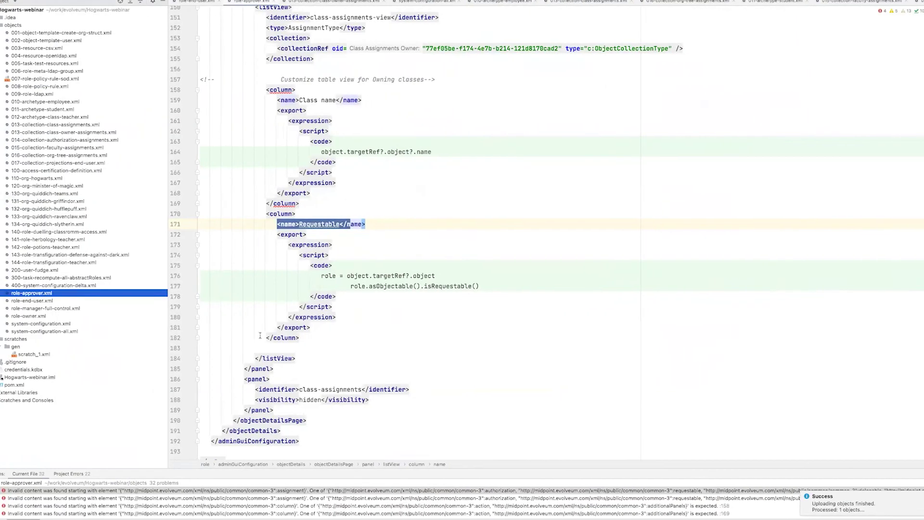
double_click(35, 332)
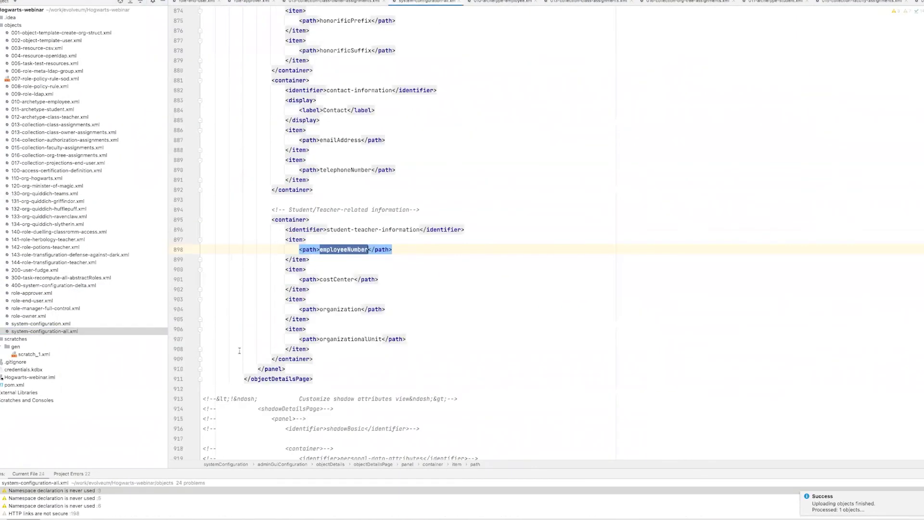
scroll(316, 289, down, 6)
scroll(316, 347, down, 2)
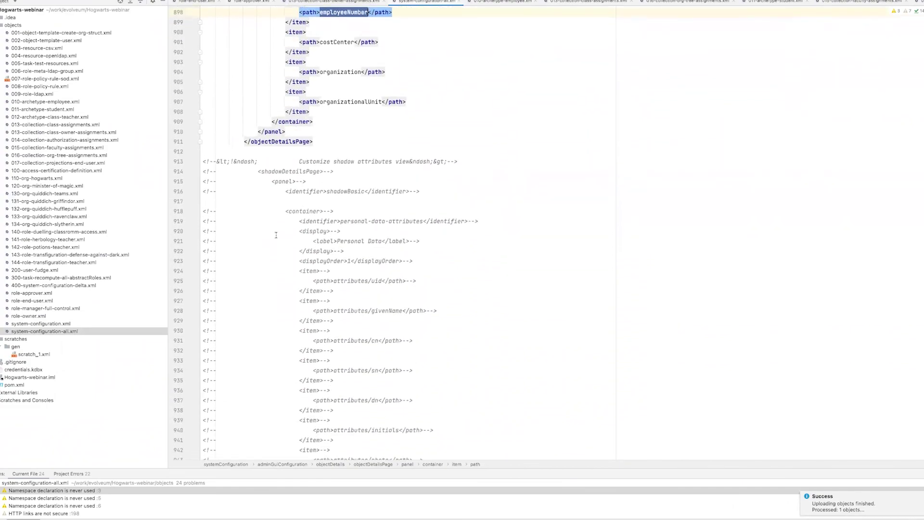
drag(257, 162, 364, 391)
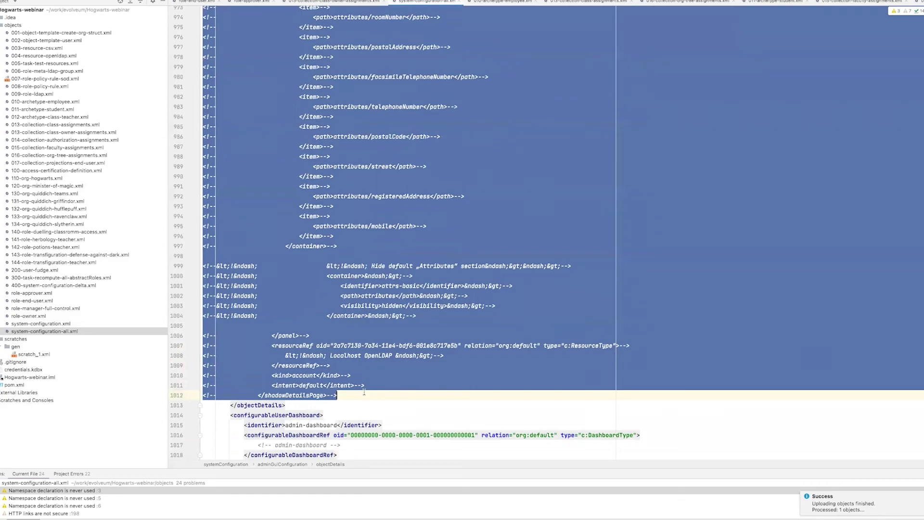
key(super+slash)
scroll(357, 271, up, 8)
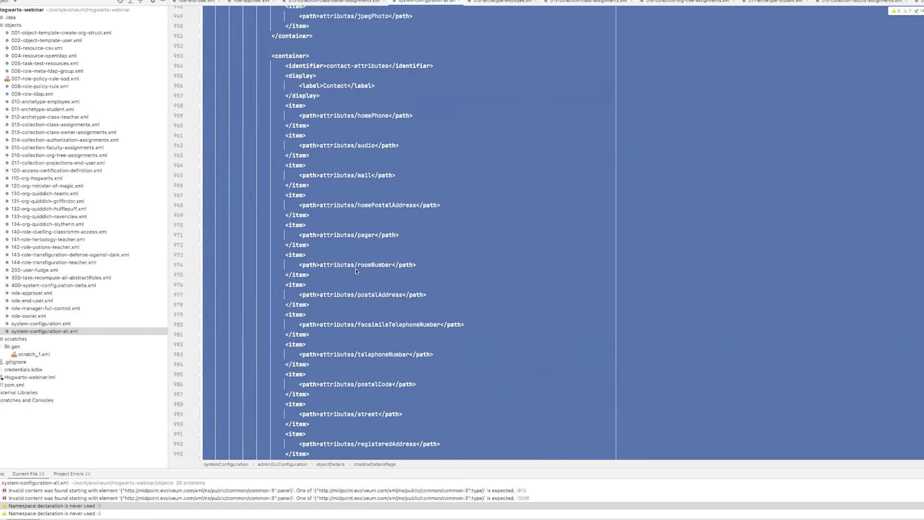
scroll(357, 271, up, 15)
click(329, 133)
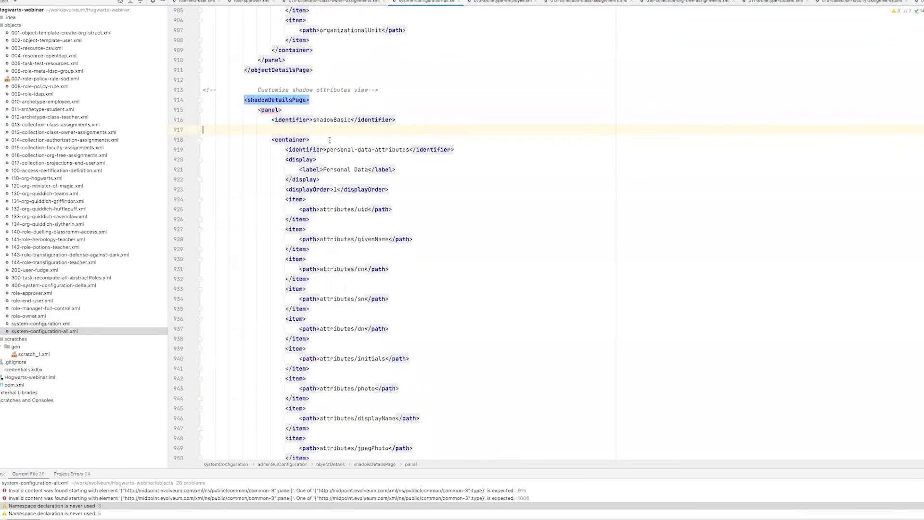
Collapse the panel element inside shadowDetailsPage and examine the resourceRef, kind and intent that select the account type
double_click(277, 100)
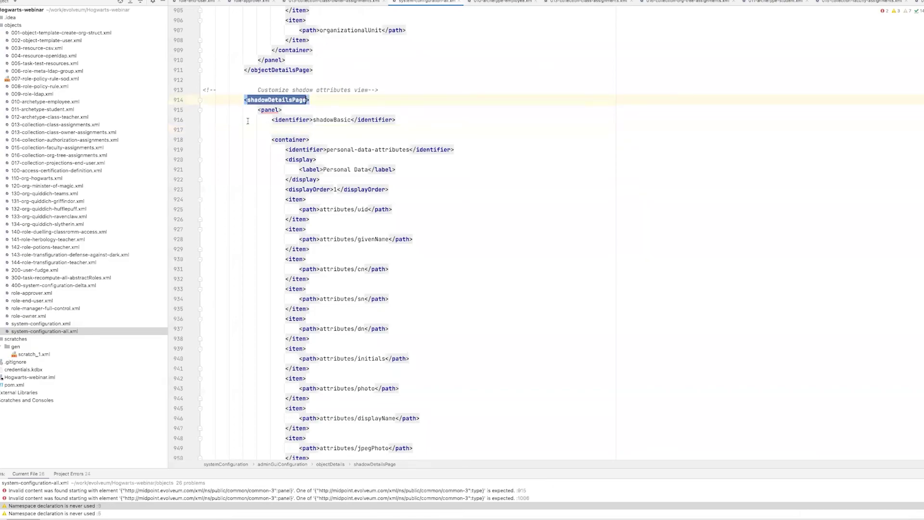
click(301, 102)
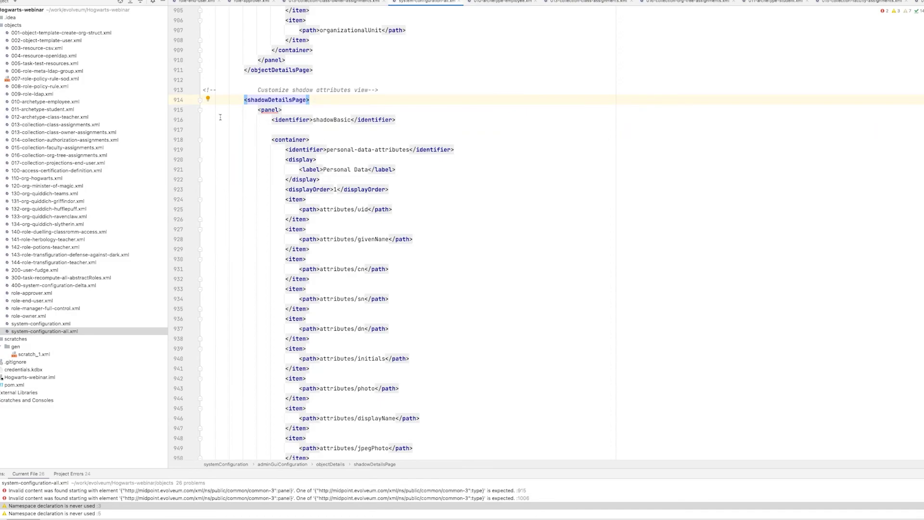
click(200, 109)
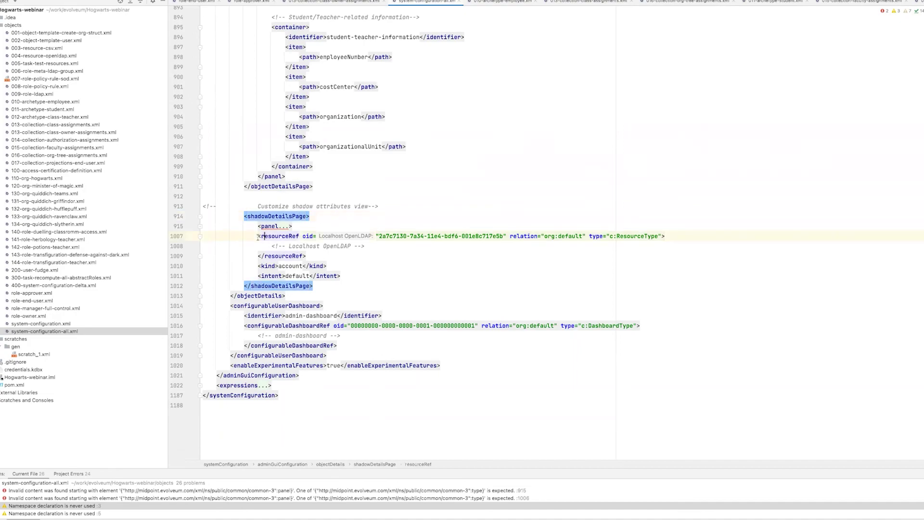
drag(259, 236, 341, 276)
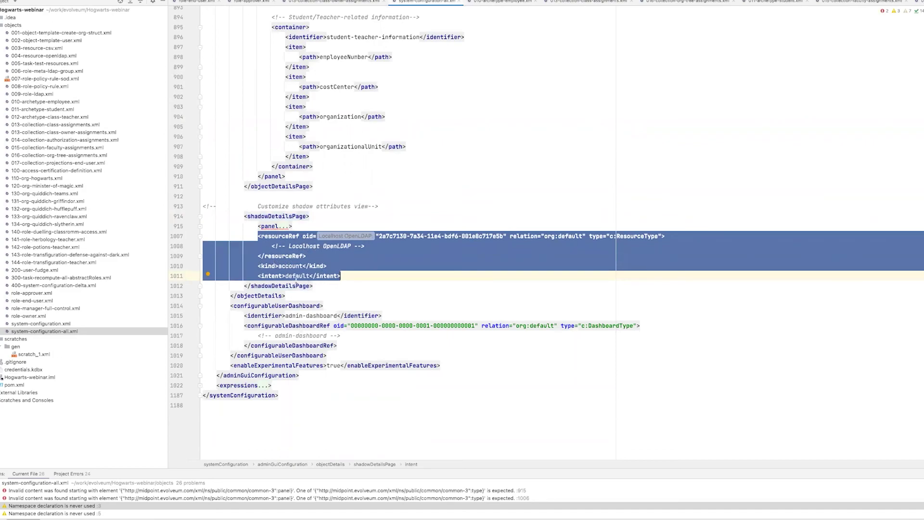
click(295, 267)
drag(258, 266, 288, 275)
click(288, 275)
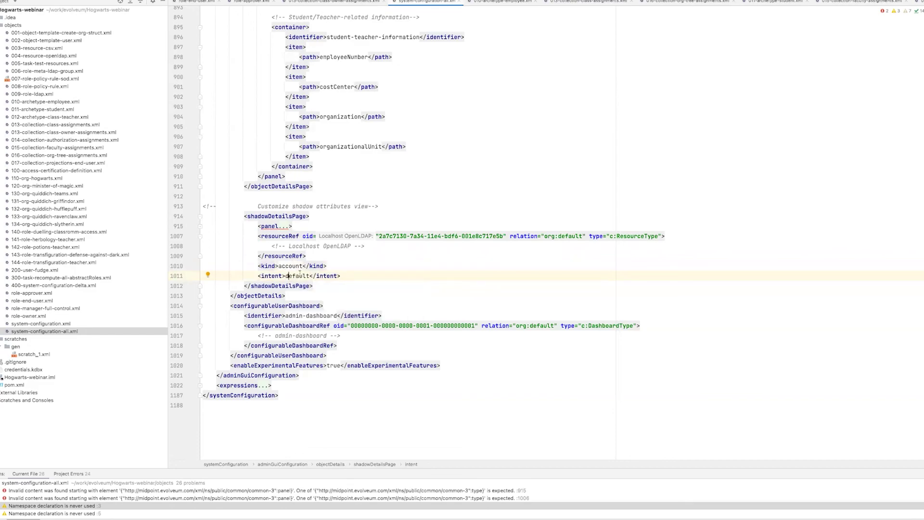
mouse_move(309, 278)
Expand the panel element of shadowDetailsPage again and examine its shadowBasic identifier
click(200, 227)
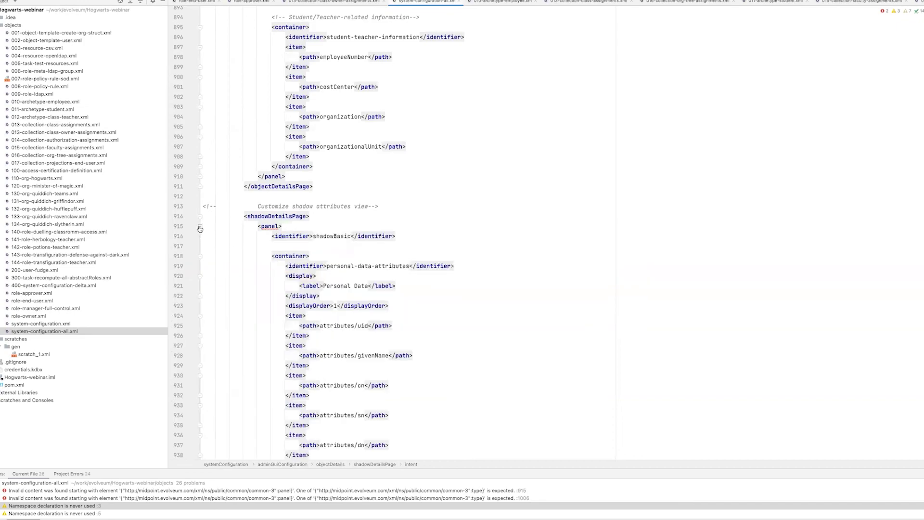
scroll(307, 258, down, 2)
scroll(307, 258, down, 5)
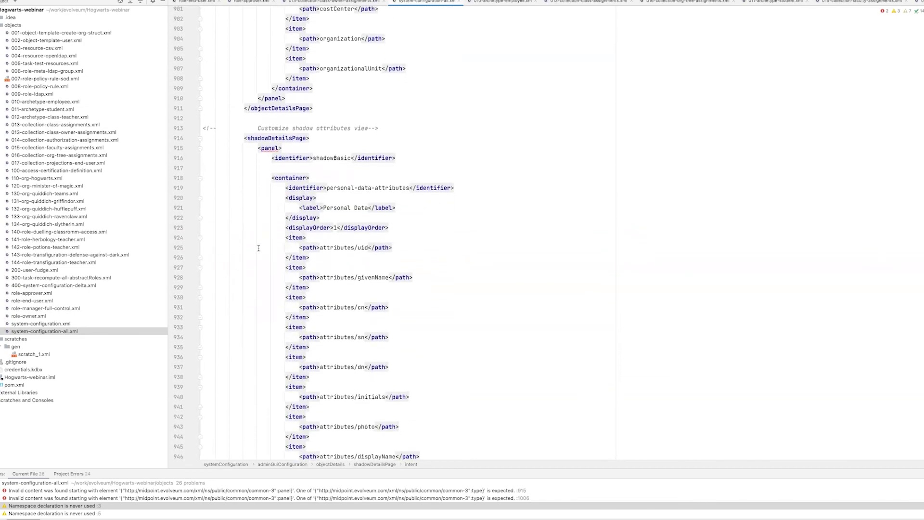
scroll(258, 247, down, 2)
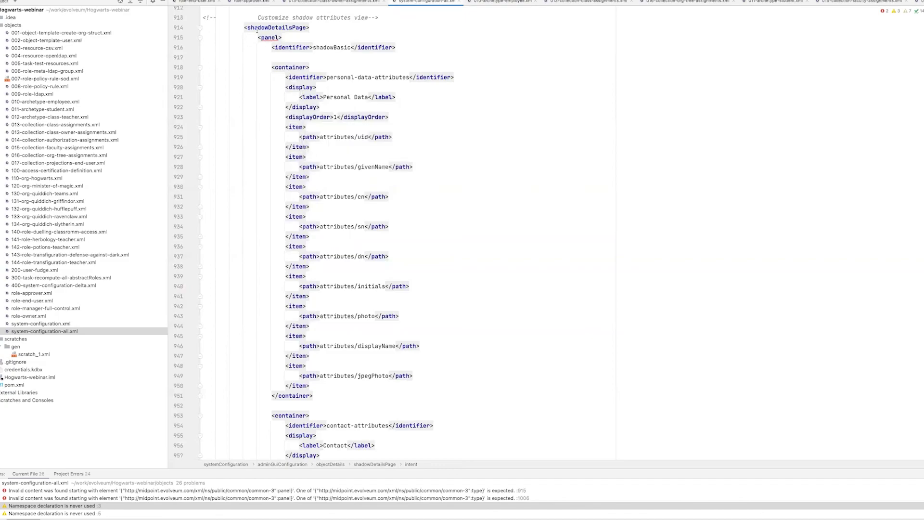
click(262, 43)
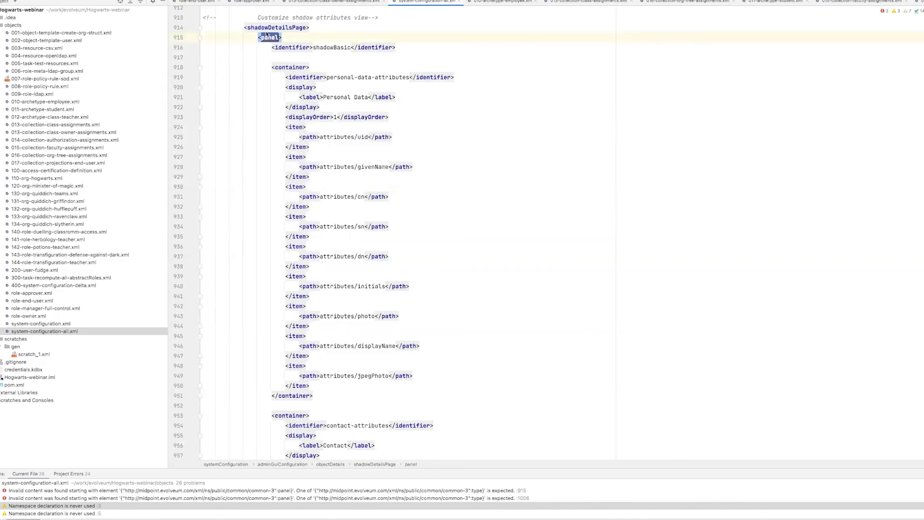
double_click(334, 48)
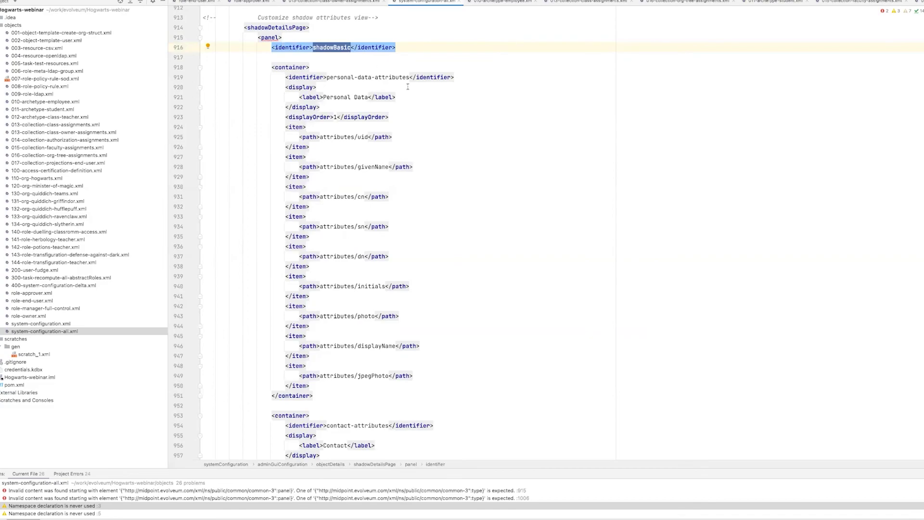
Examine the personal-data-attributes and contact-attributes containers, including the Personal Data display label and its attribute item paths
scroll(408, 86, down, 3)
double_click(287, 35)
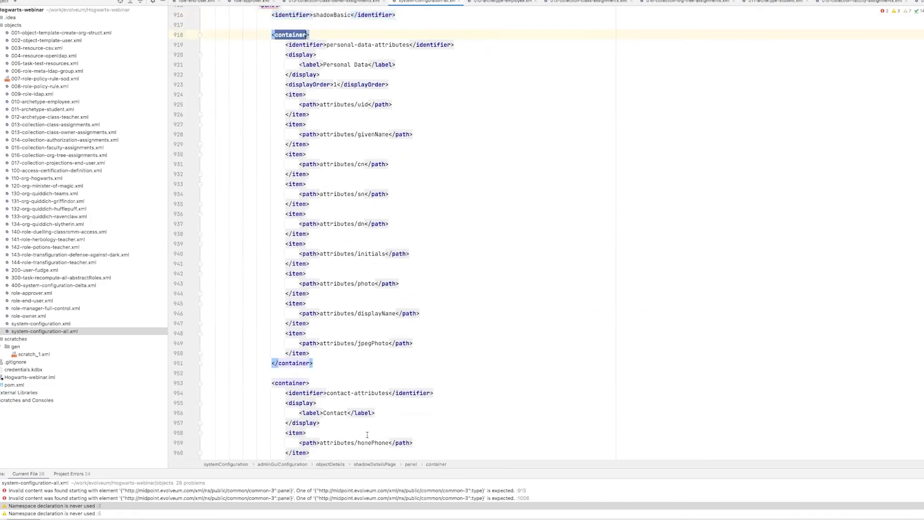
double_click(289, 383)
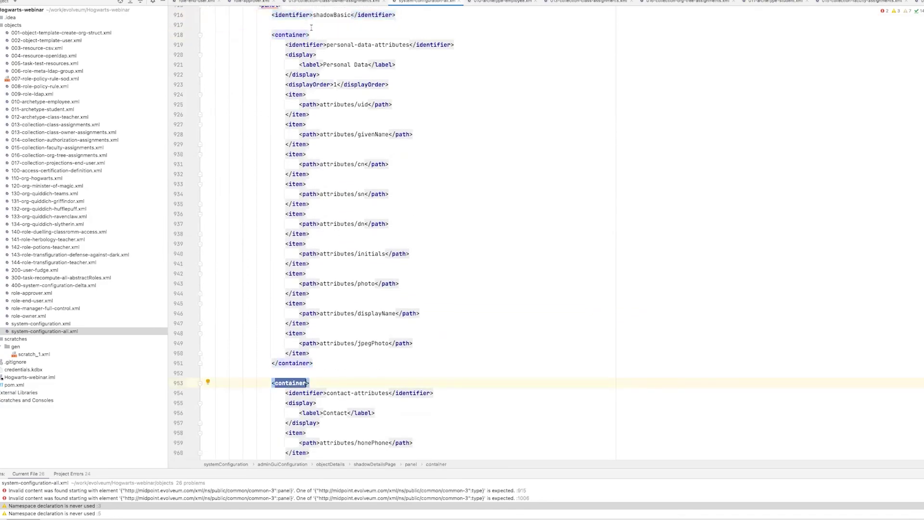
scroll(333, 41, down, 1)
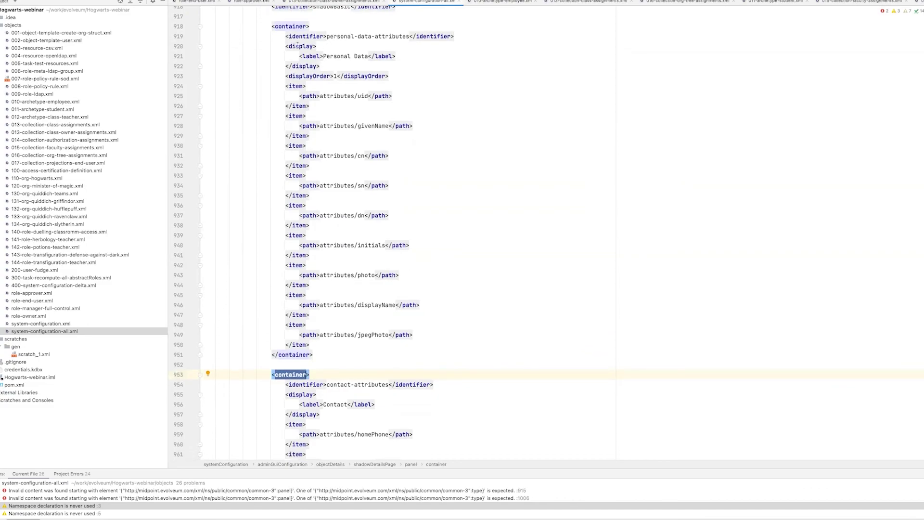
scroll(307, 27, down, 1)
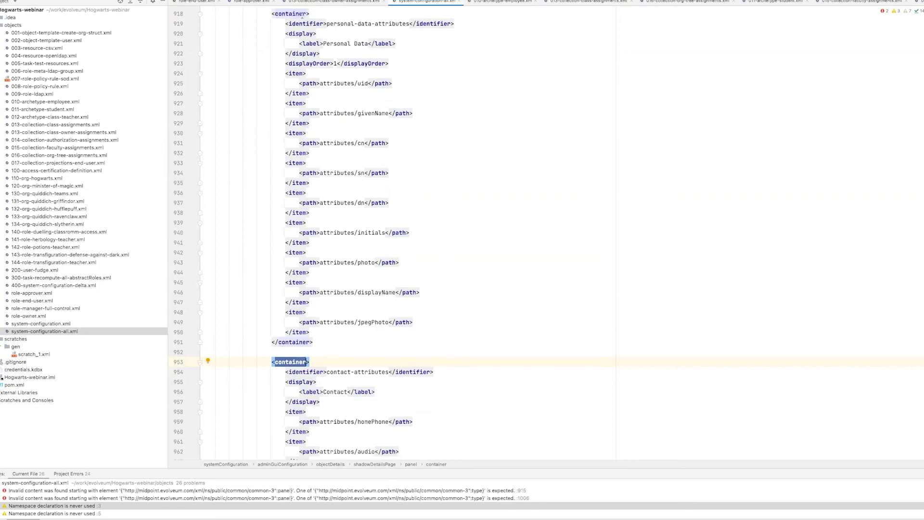
click(330, 43)
drag(286, 33, 319, 54)
click(325, 44)
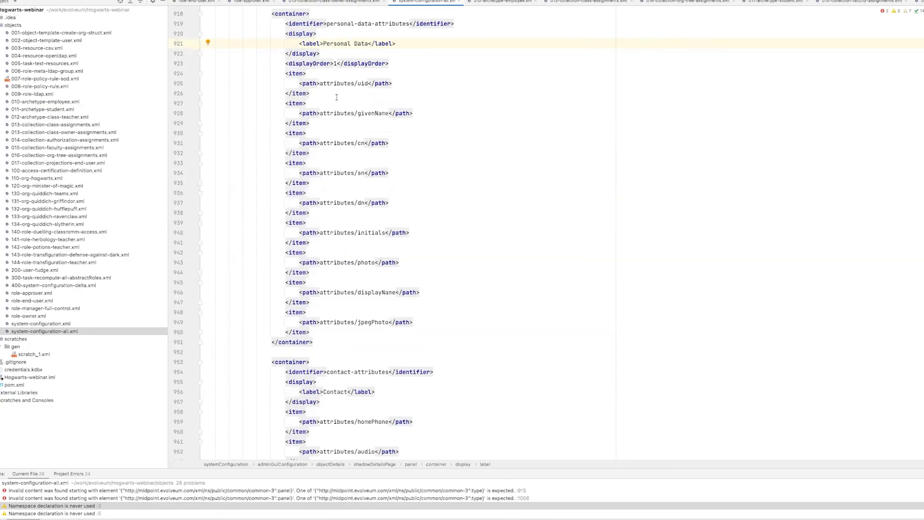
scroll(336, 97, down, 1)
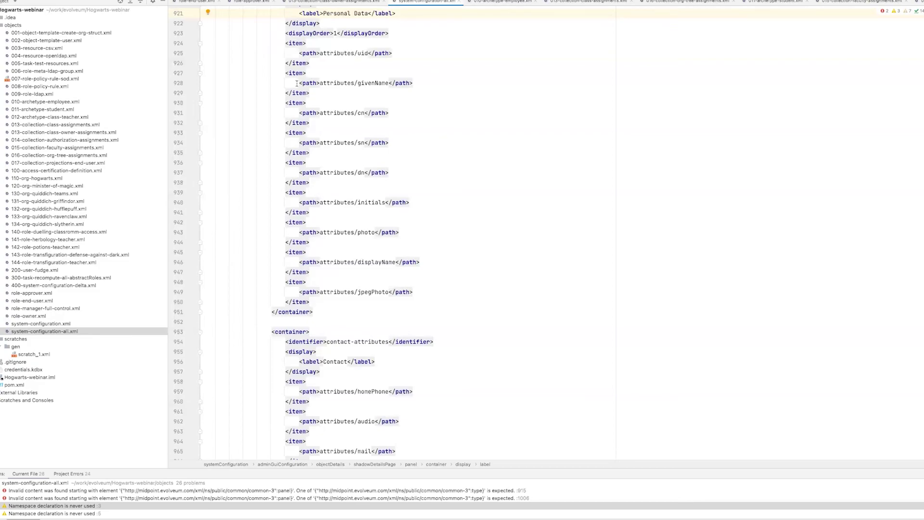
Examine the attribute item paths in the Personal Data container and the Contact container's display label and item paths
drag(296, 83, 412, 85)
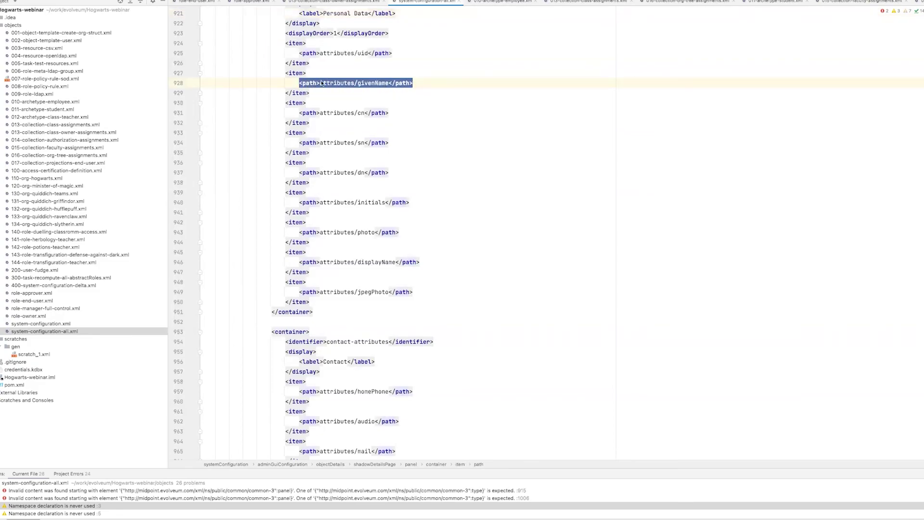
key(Down)
key(Down)
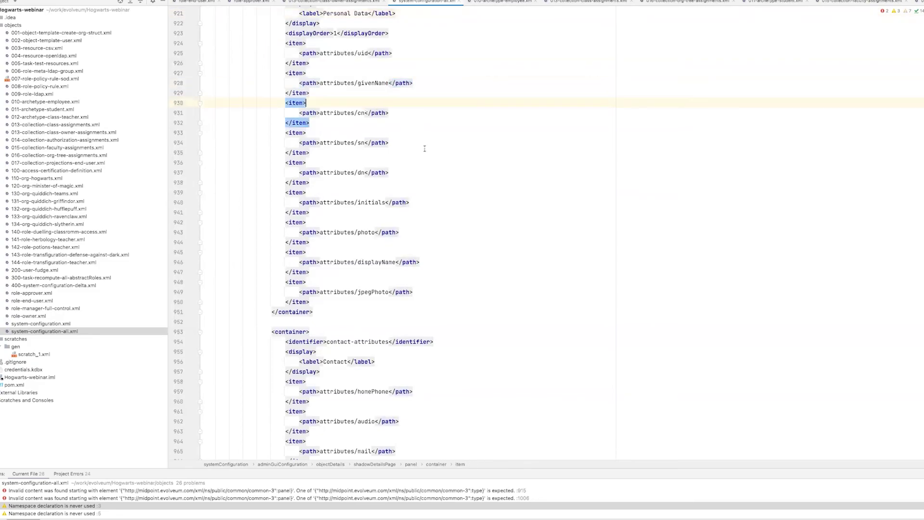
scroll(420, 158, down, 6)
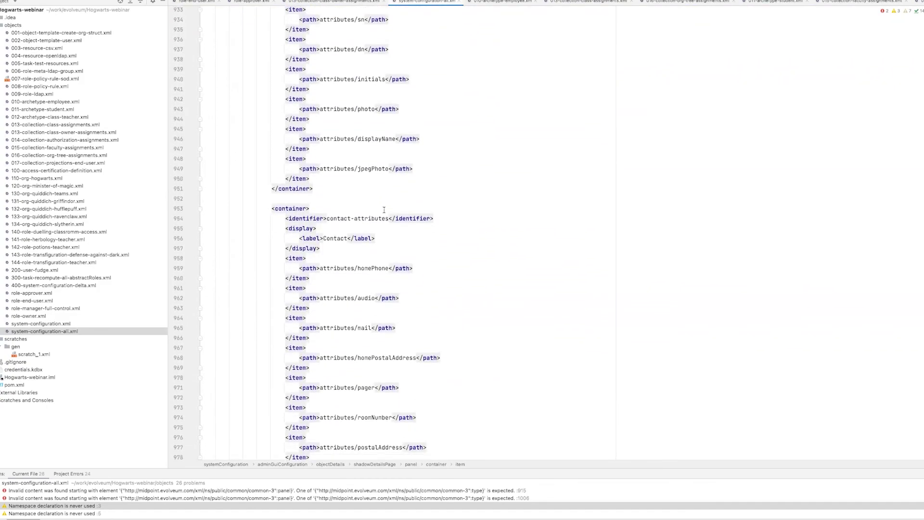
scroll(382, 211, down, 2)
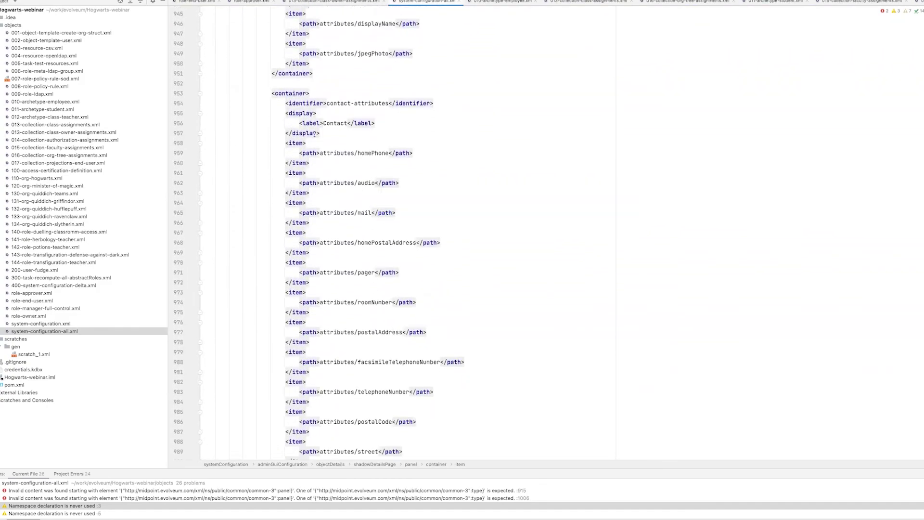
scroll(332, 144, down, 2)
scroll(331, 144, down, 2)
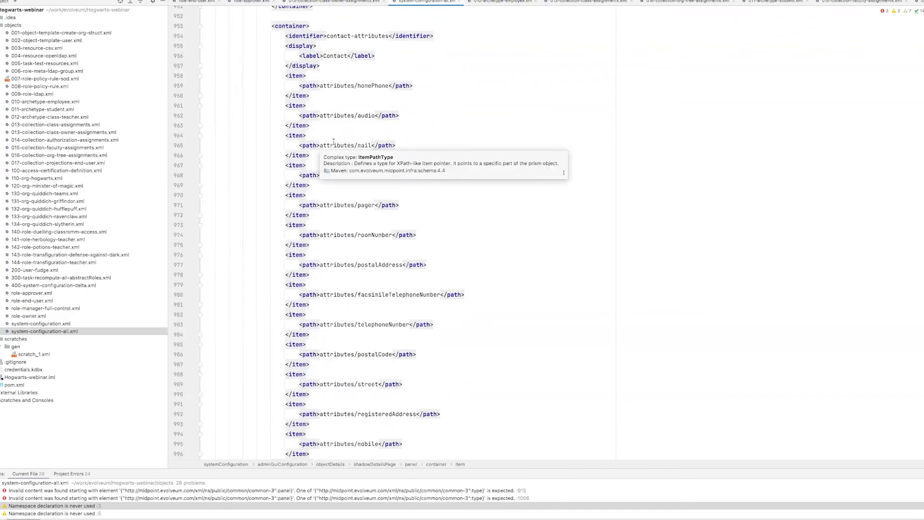
mouse_move(335, 85)
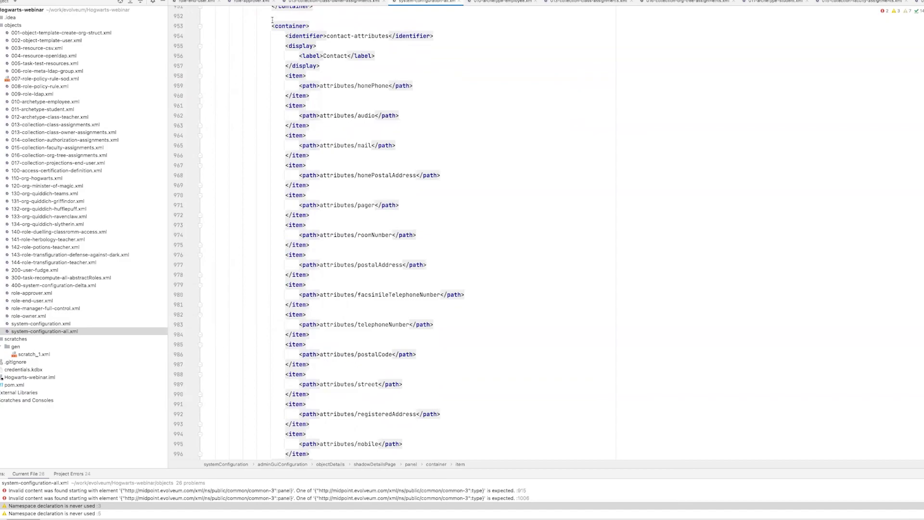
double_click(347, 57)
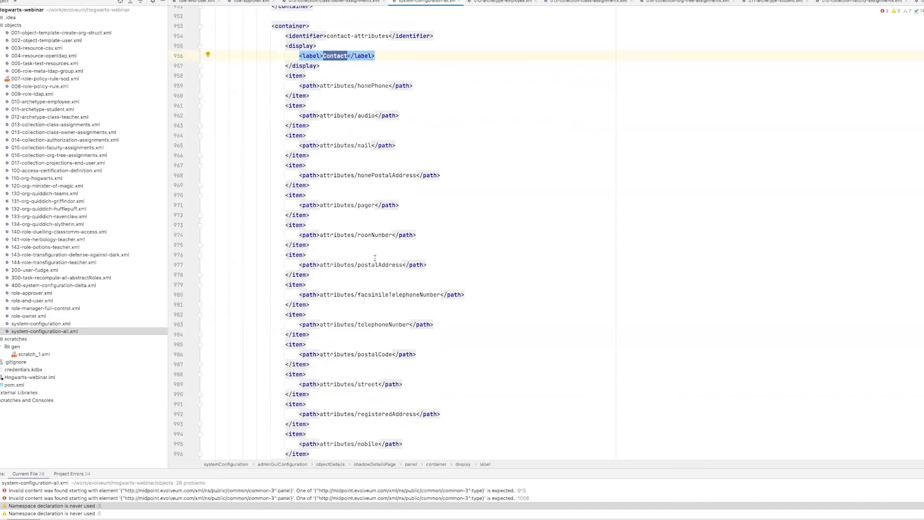
scroll(450, 160, down, 3)
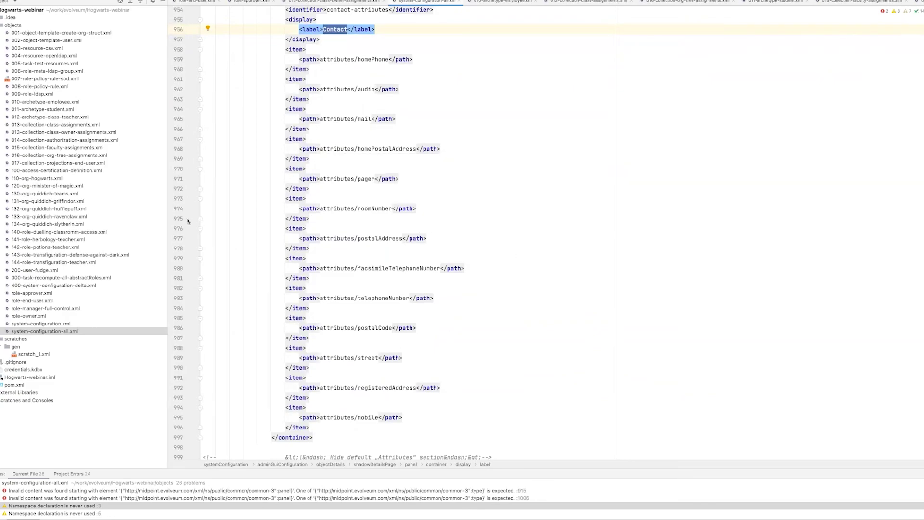
Upload system-configuration-all.xml to midPoint, then switch to midPoint and sign in afresh with the saved administrator username and password
click(68, 332)
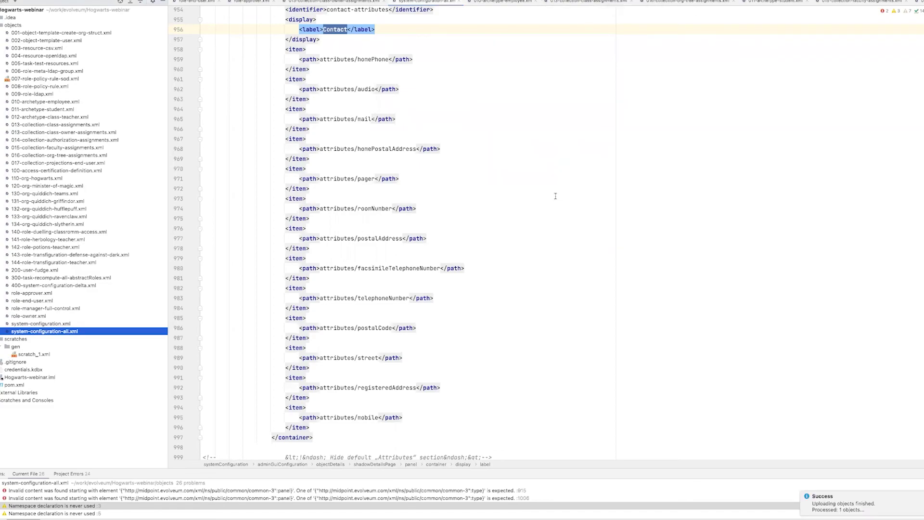
key(super+Tab)
click(894, 15)
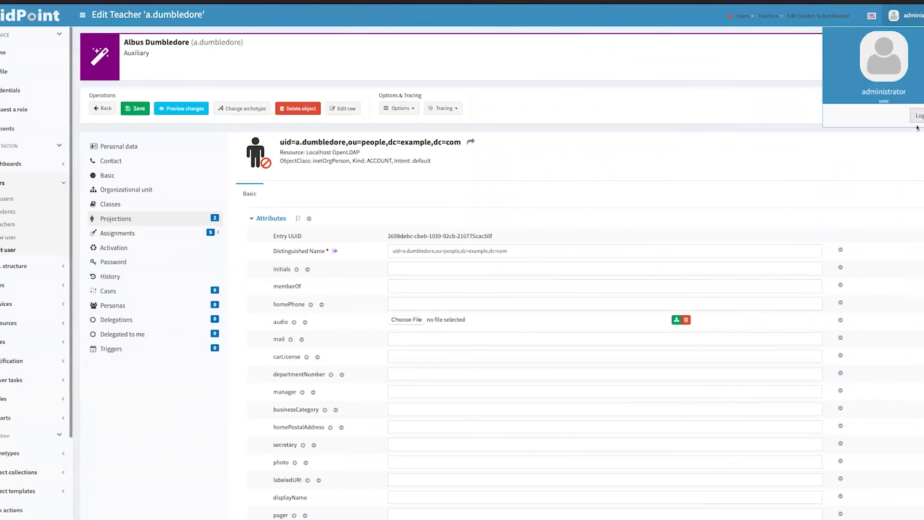
click(917, 117)
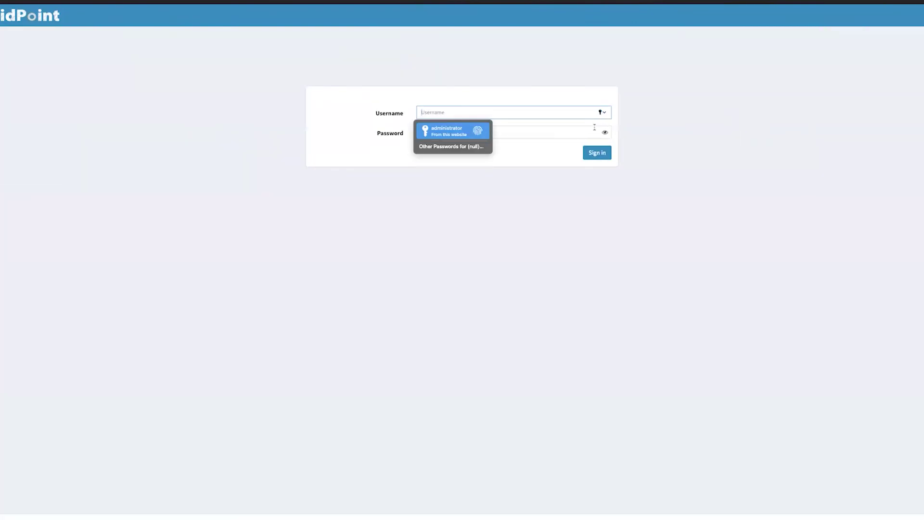
click(444, 131)
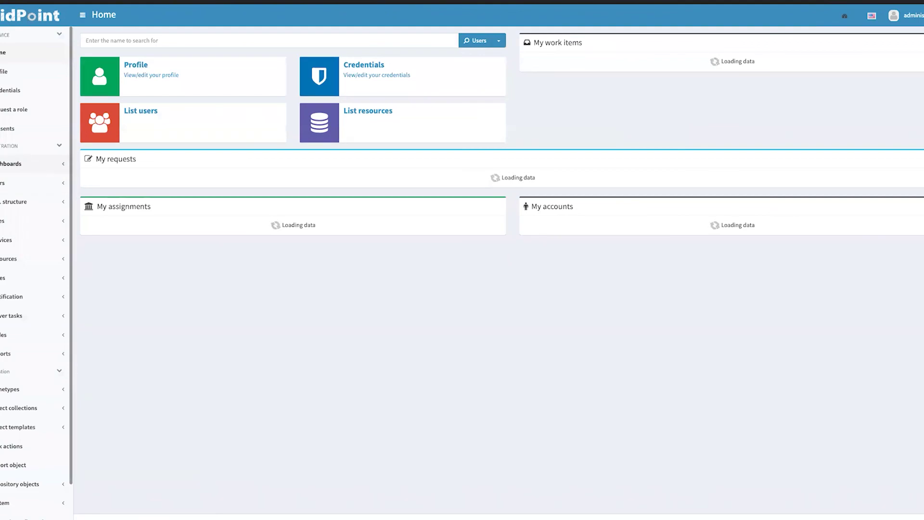
Open the teacher's Localhost OpenLDAP account from the projections and view its Personal Data and Contact sections
click(47, 183)
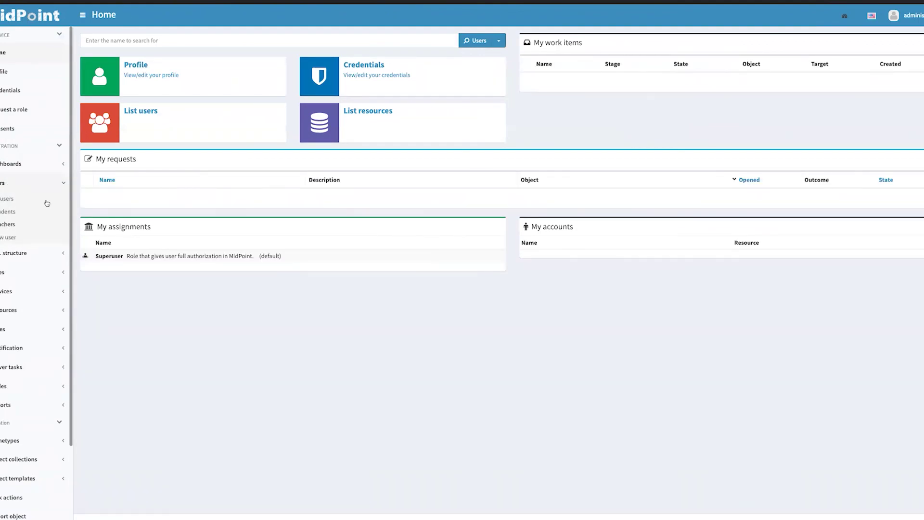
click(46, 224)
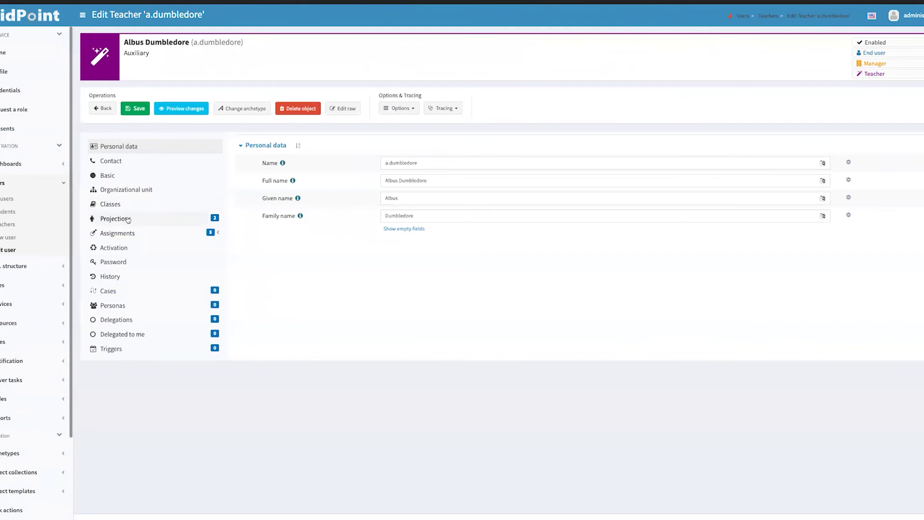
click(116, 219)
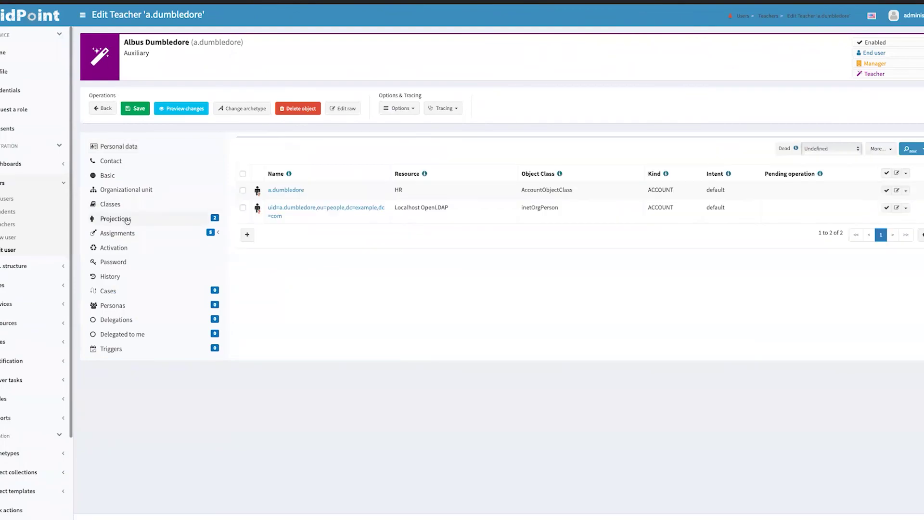
click(281, 208)
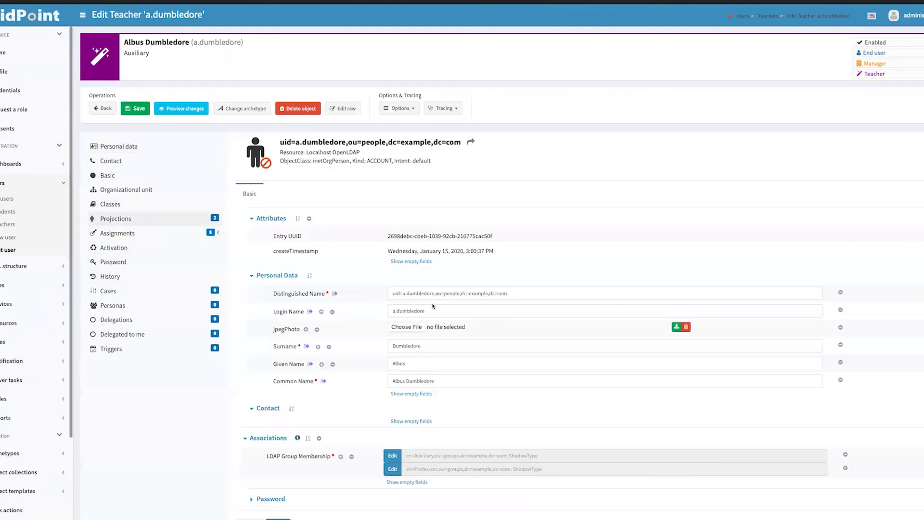
scroll(433, 305, down, 1)
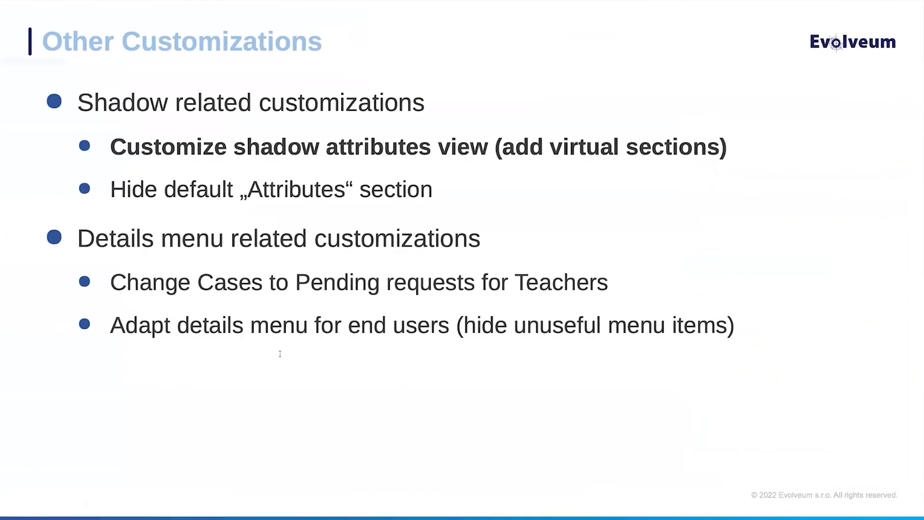
key(Right)
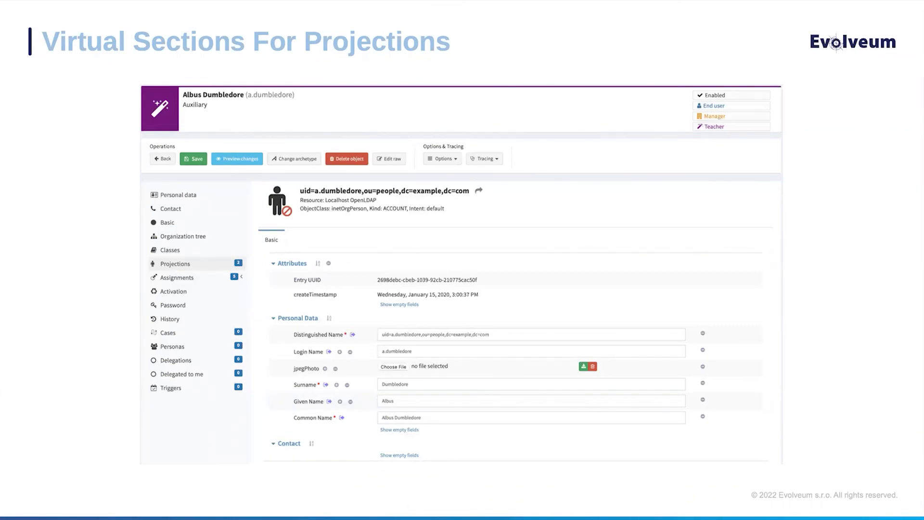
key(Right)
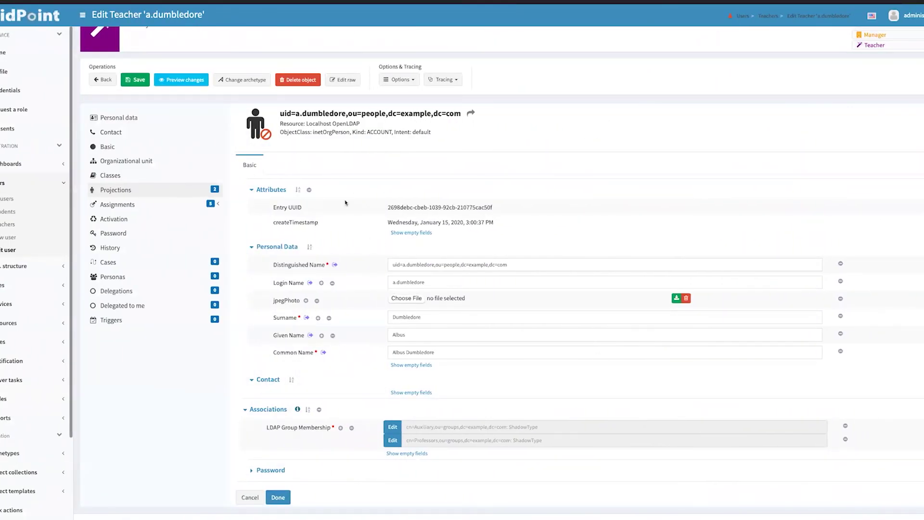
Show the empty fields of the account's default Attributes section and examine the attributes left in it
click(402, 233)
scroll(346, 369, down, 1)
scroll(346, 369, down, 6)
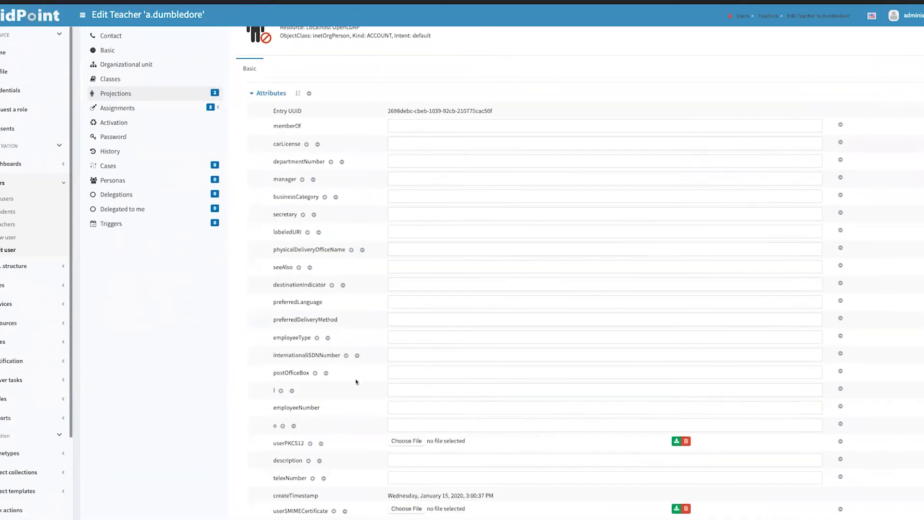
scroll(434, 369, down, 3)
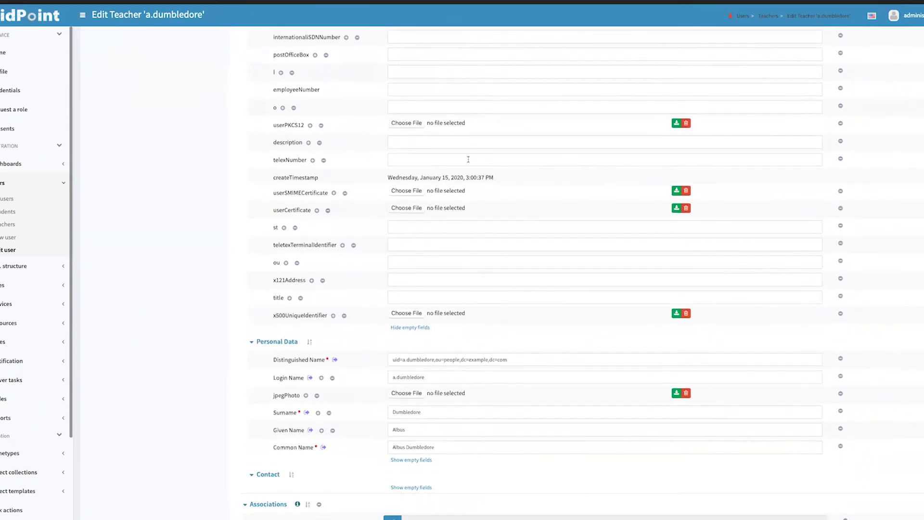
scroll(440, 209, up, 10)
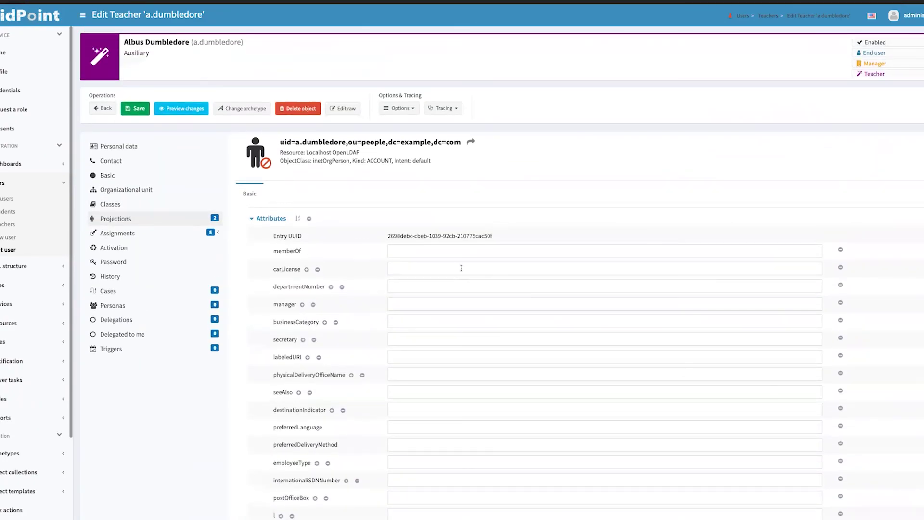
Switch to the code editor and uncomment the attrs-basic container that hides the default Attributes section in system-configuration-all.xml
key(ctrl+Right)
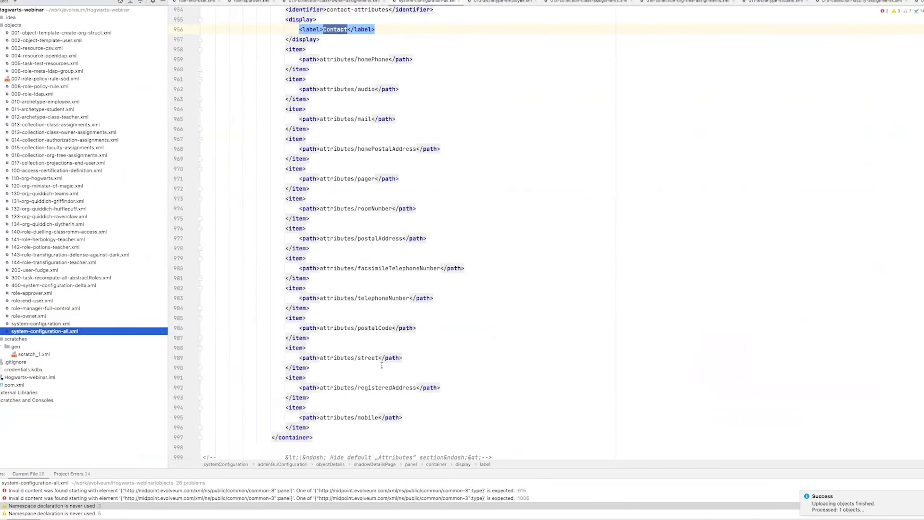
scroll(382, 366, down, 6)
drag(275, 278, 390, 324)
key(super+slash)
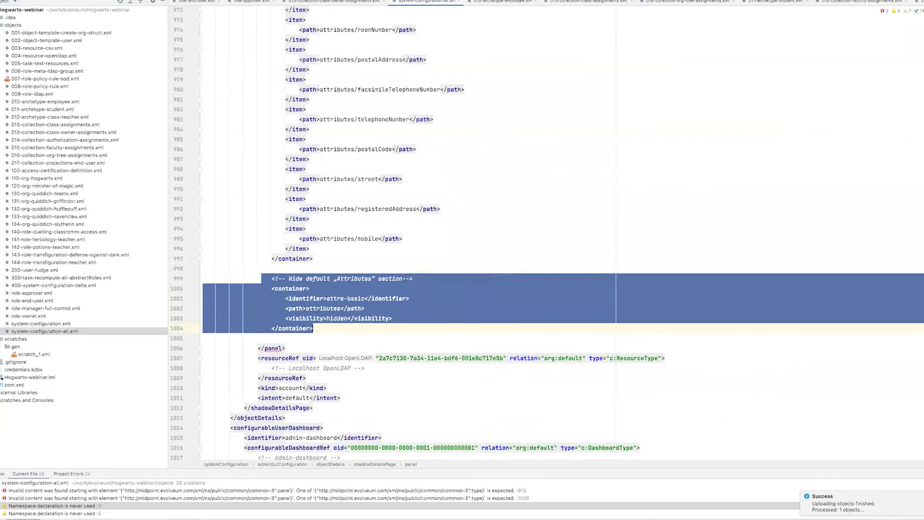
click(314, 301)
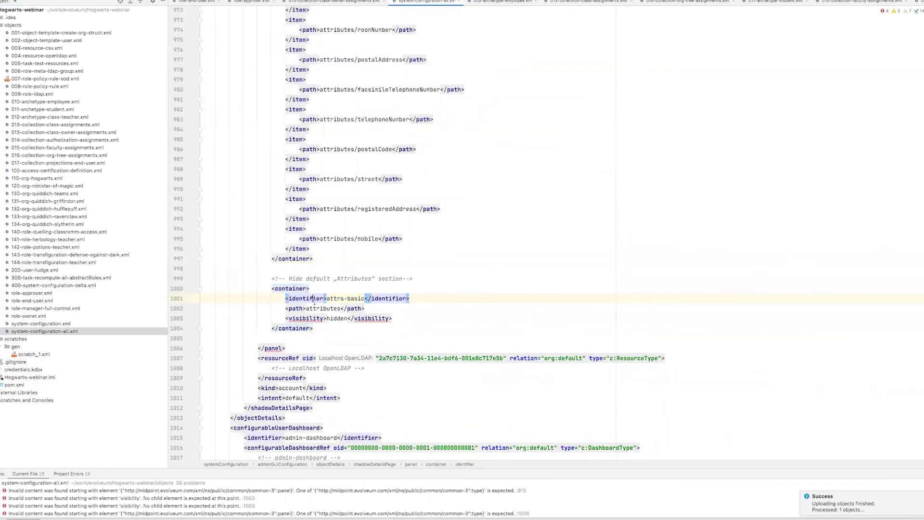
Examine the attrs-basic container's identifier, its attributes path and its hidden visibility setting
scroll(327, 305, down, 2)
scroll(332, 290, down, 3)
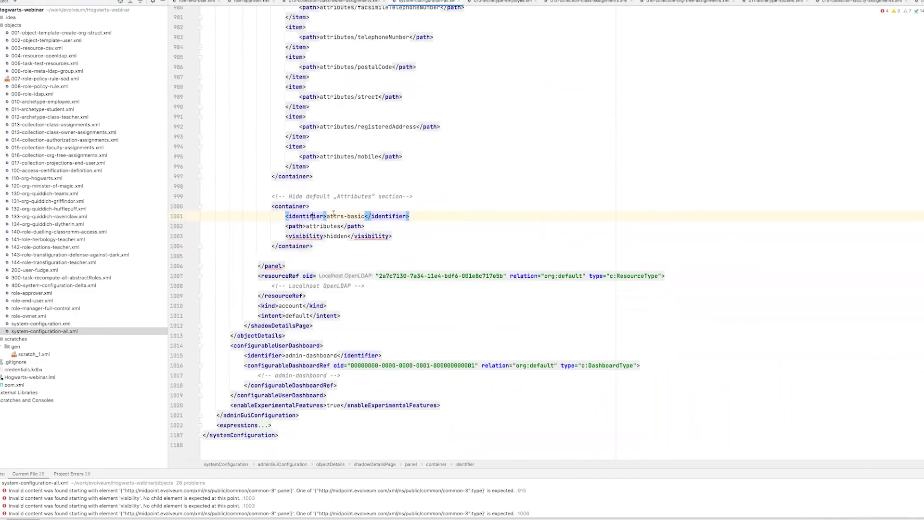
drag(272, 206, 304, 206)
click(301, 227)
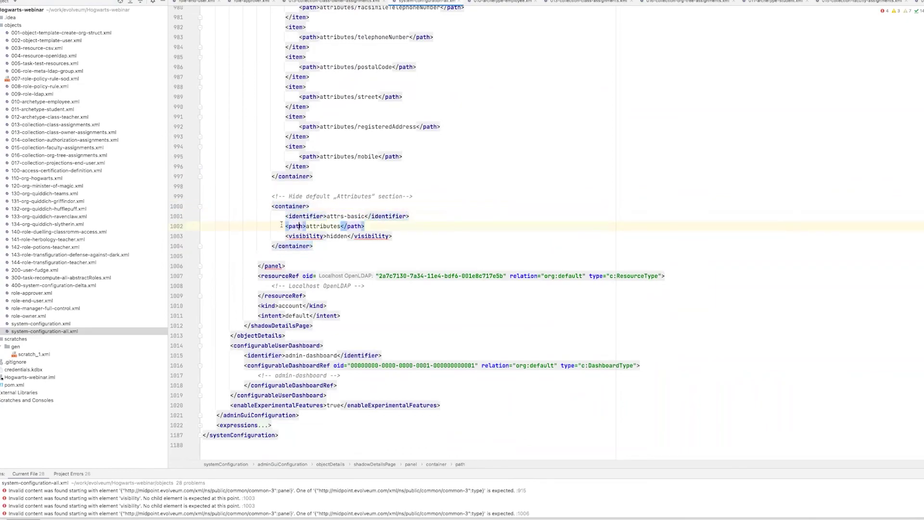
double_click(318, 226)
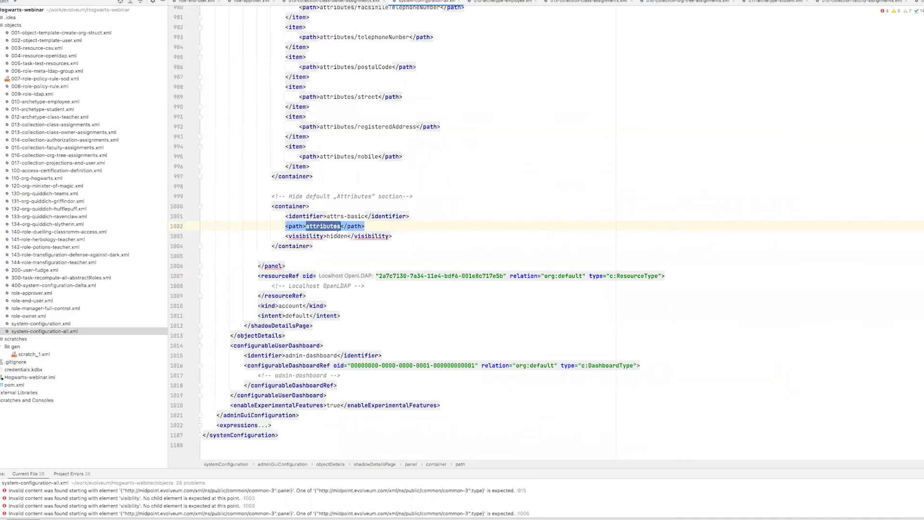
double_click(339, 236)
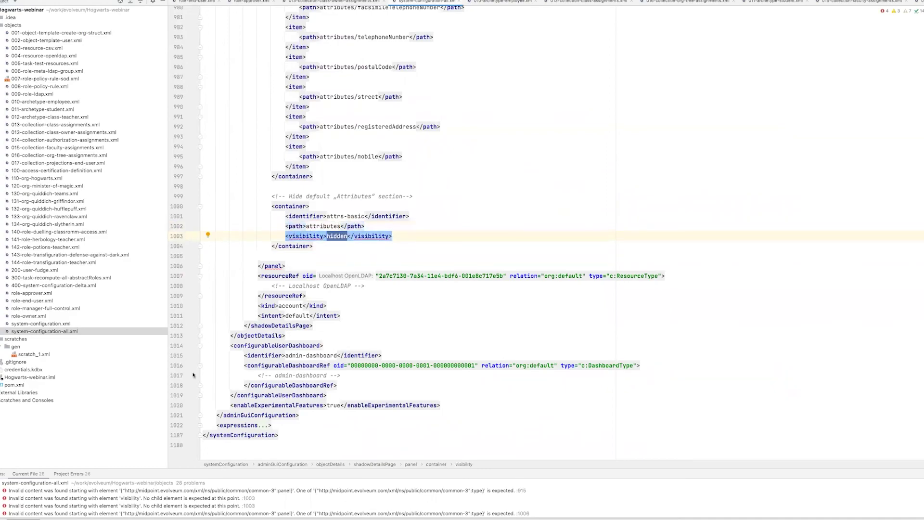
Upload the edited system-configuration-all.xml, then switch to midPoint and renew the administrator session using the saved username and password
key(super+1)
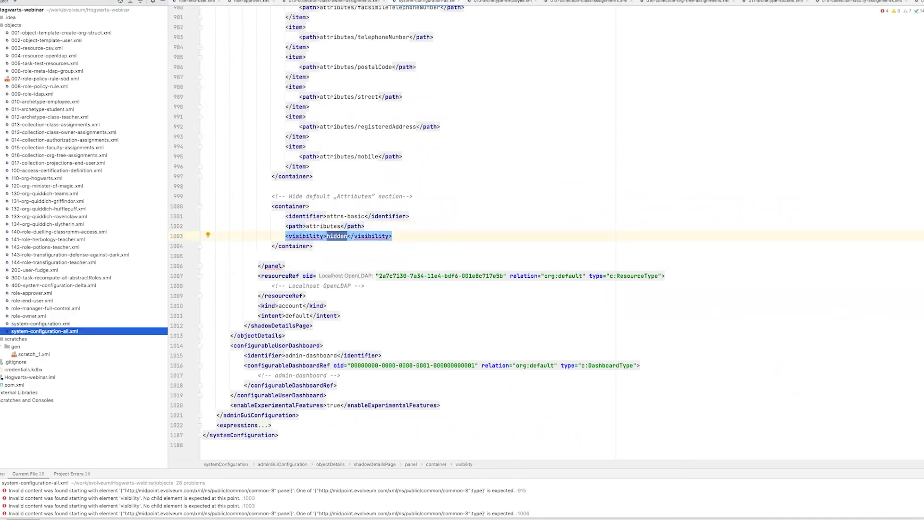
key(ctrl+Left)
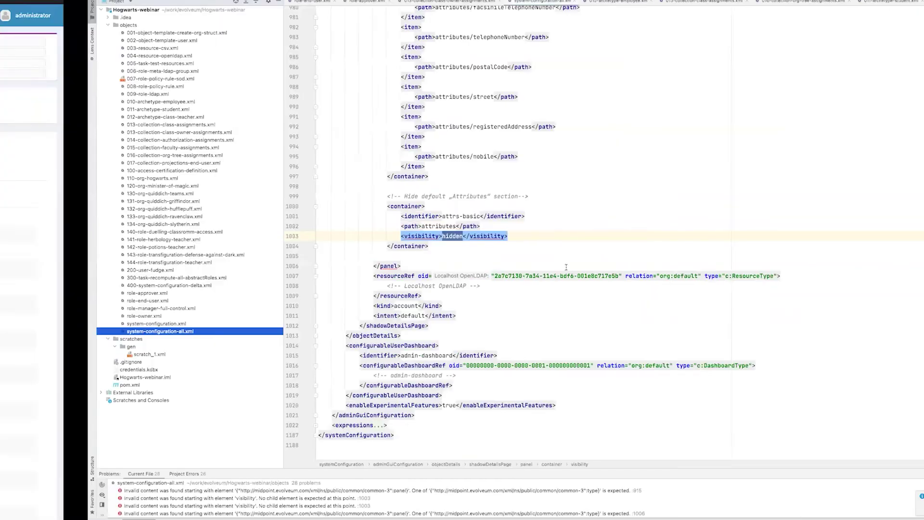
click(900, 15)
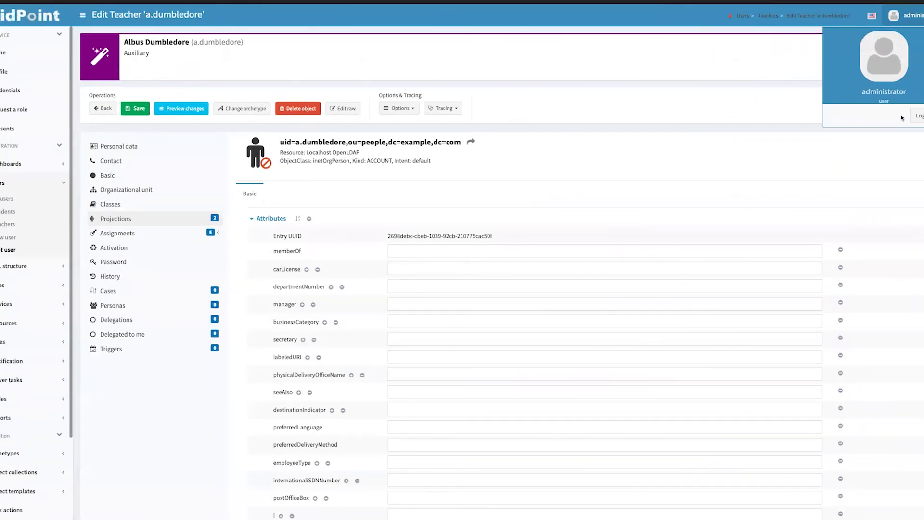
click(905, 118)
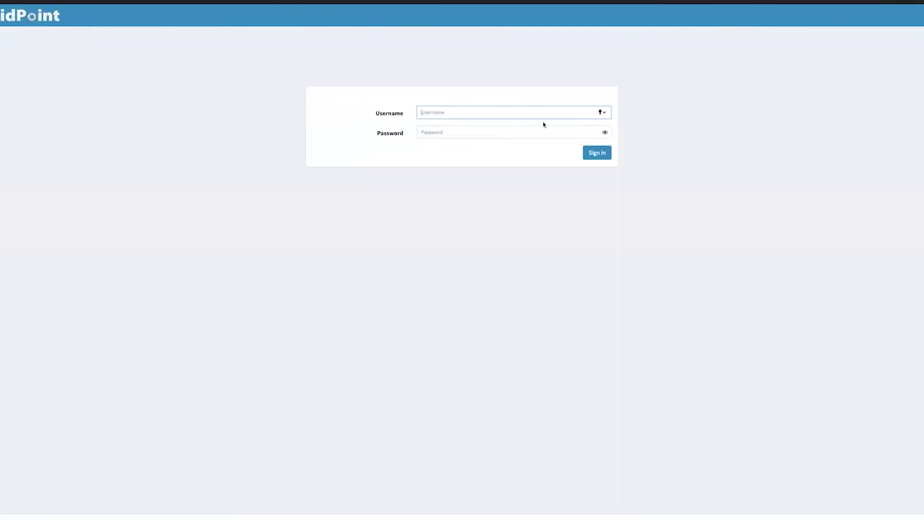
click(602, 112)
click(432, 135)
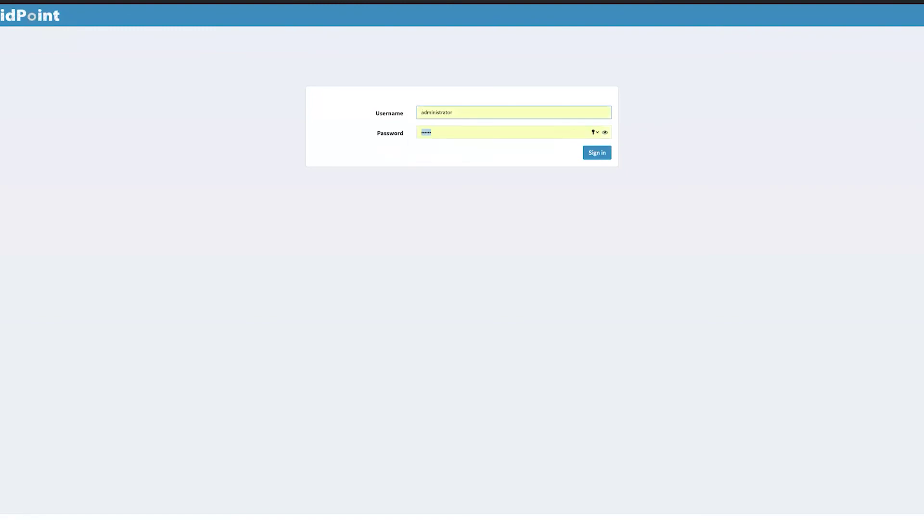
key(Return)
Open the Localhost OpenLDAP account from the projections of the first teacher in the Teachers list to check its attribute sections
click(35, 186)
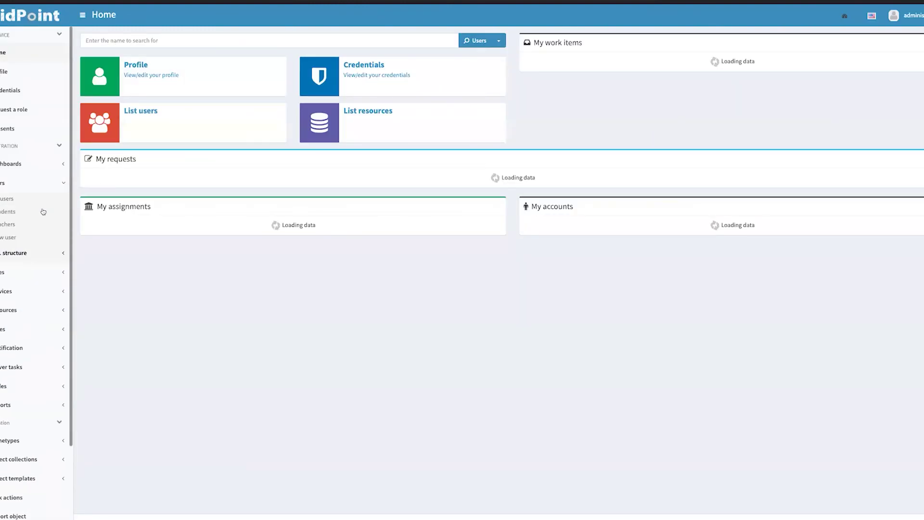
click(10, 224)
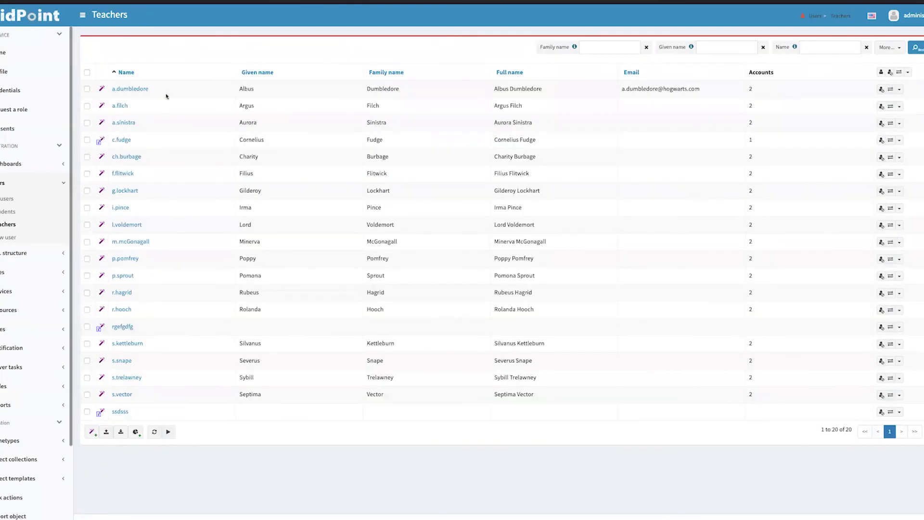
click(137, 90)
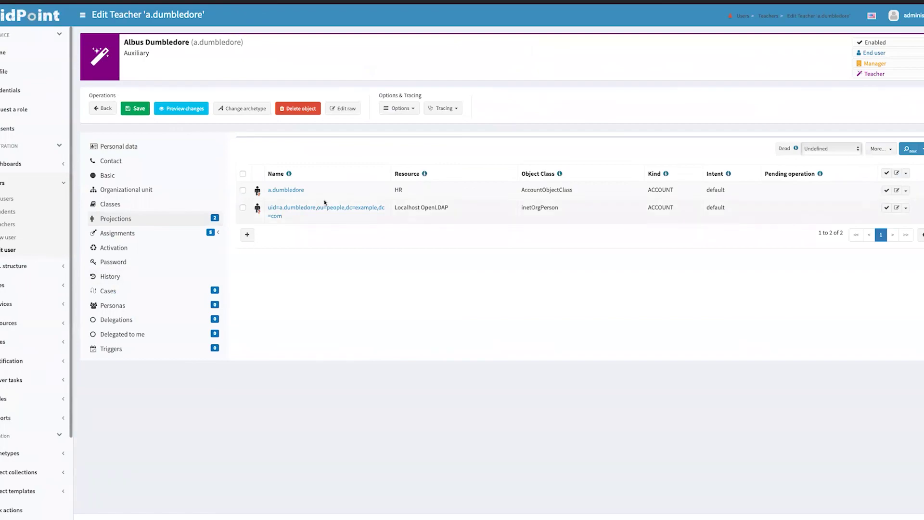
click(307, 211)
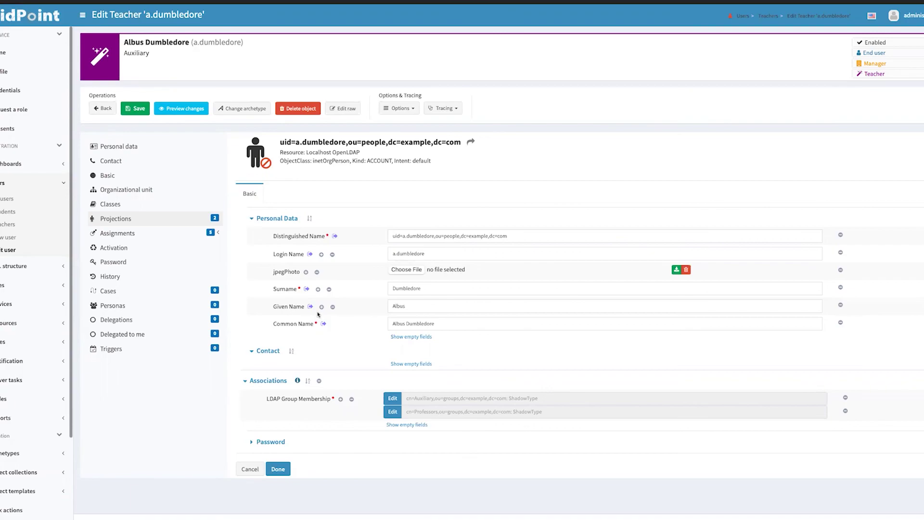
key(ctrl+Left)
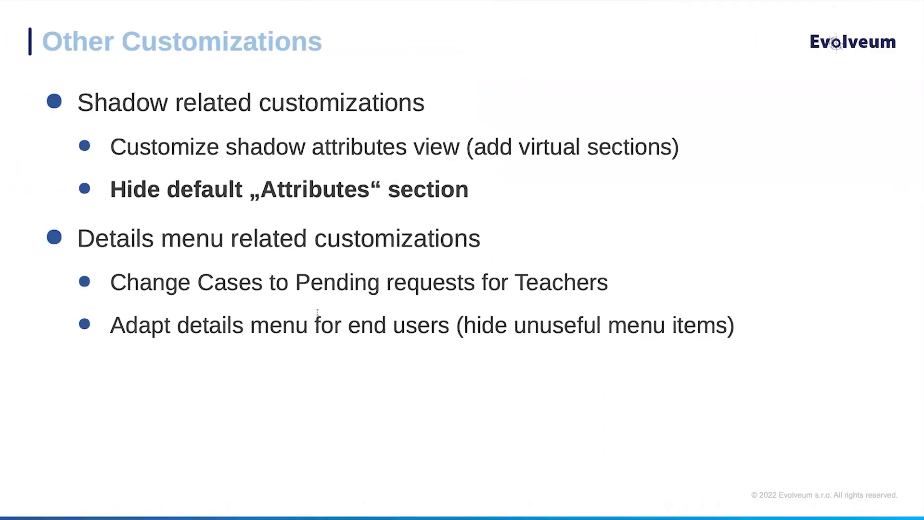
key(Right)
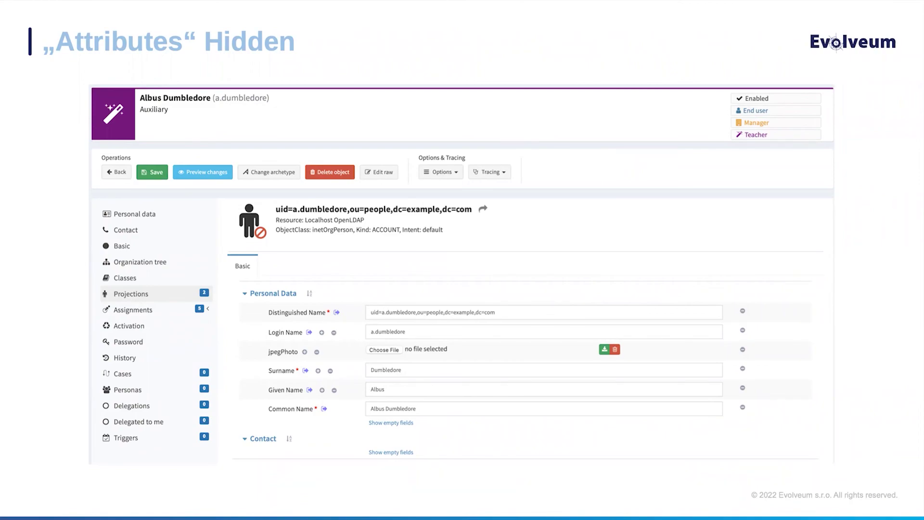
key(Right)
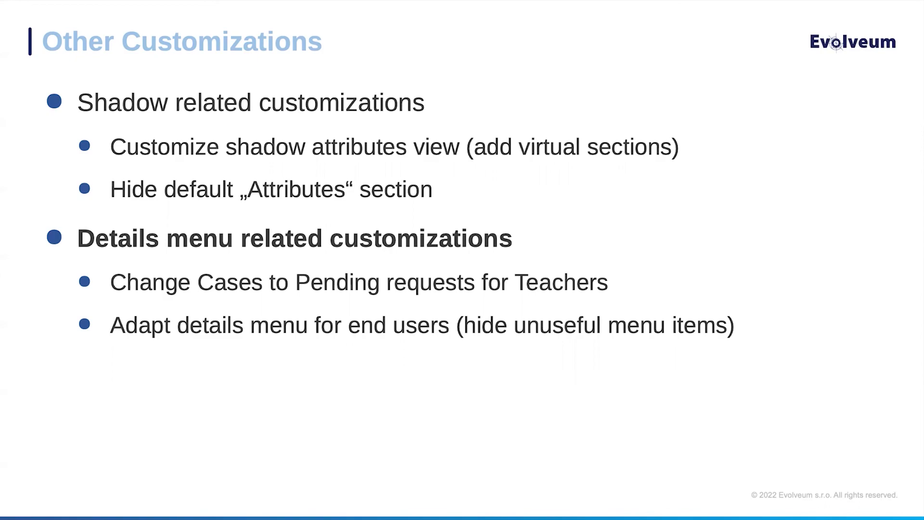
key(ctrl+Right)
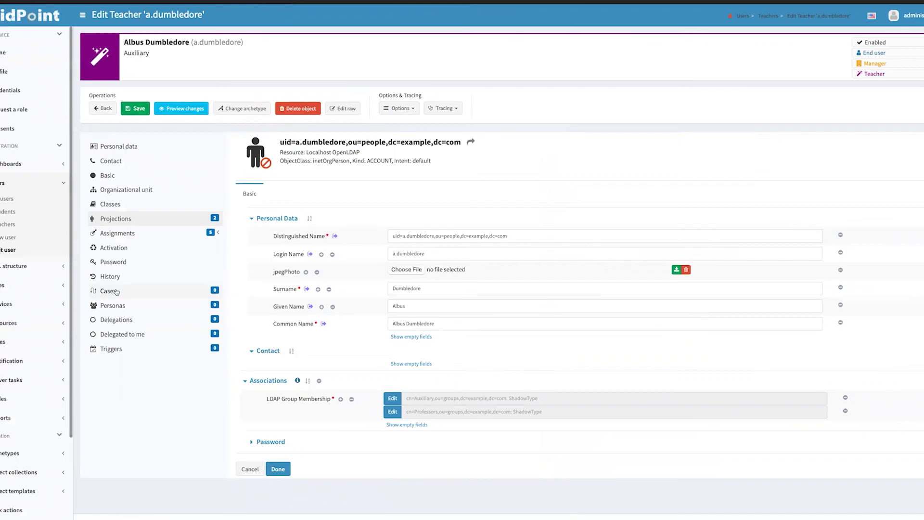
Switch to the code editor and uncomment the panel that changes Cases to Pending requests in 010-archetype-employee.xml
key(ctrl+Right)
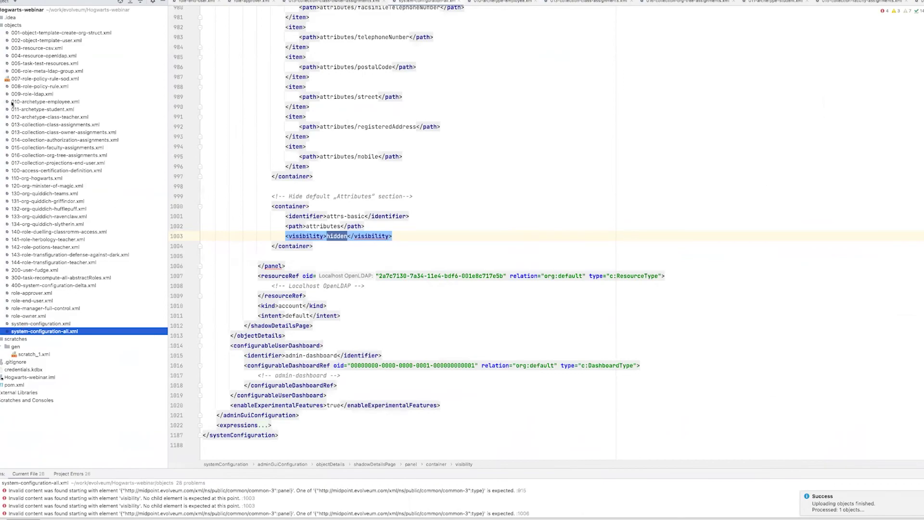
double_click(47, 103)
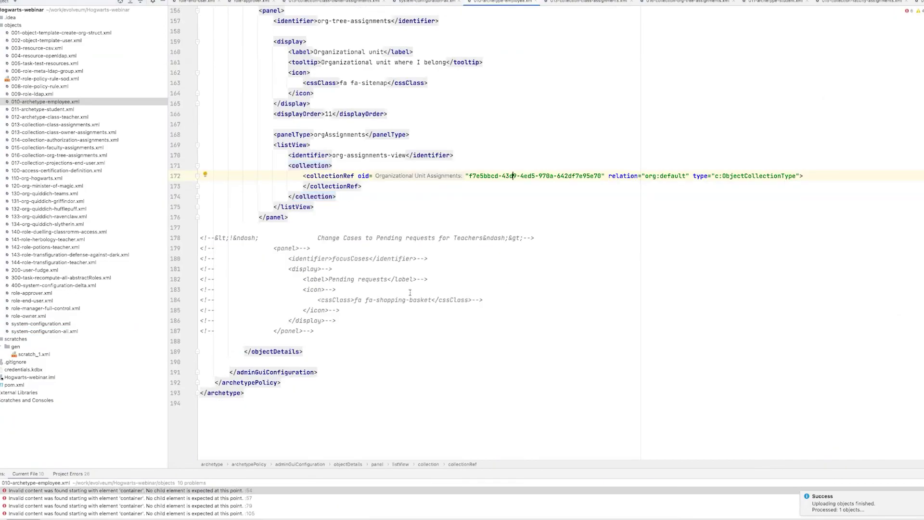
drag(292, 238, 379, 330)
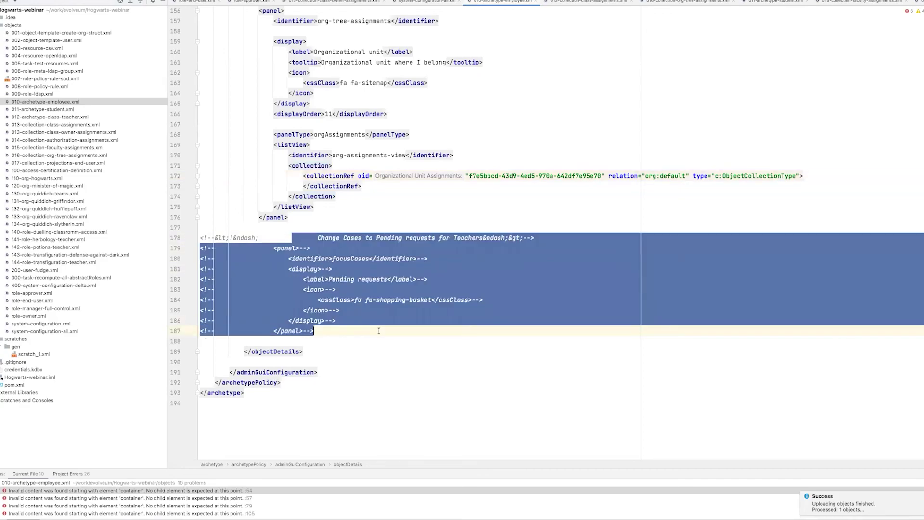
key(super+slash)
click(285, 248)
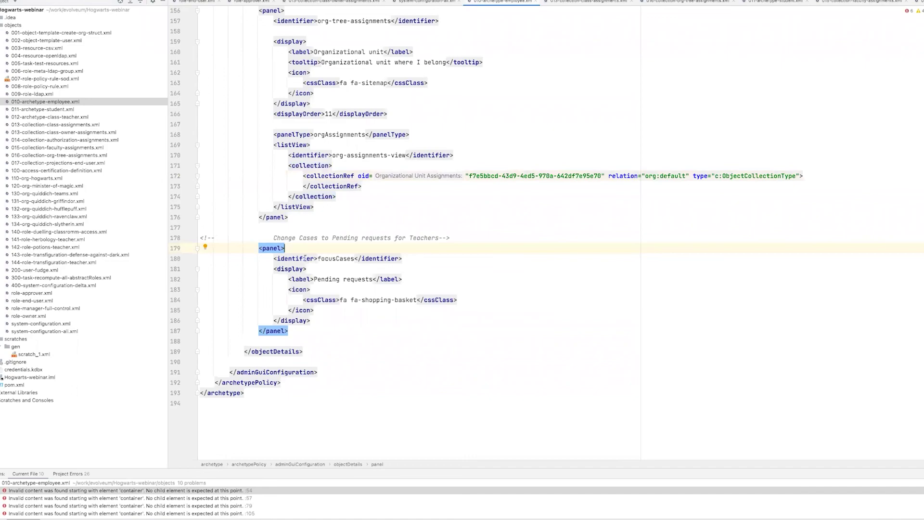
Examine the uncommented panel's focusCases identifier, its Pending requests label and its fa-shopping-basket icon class
double_click(323, 258)
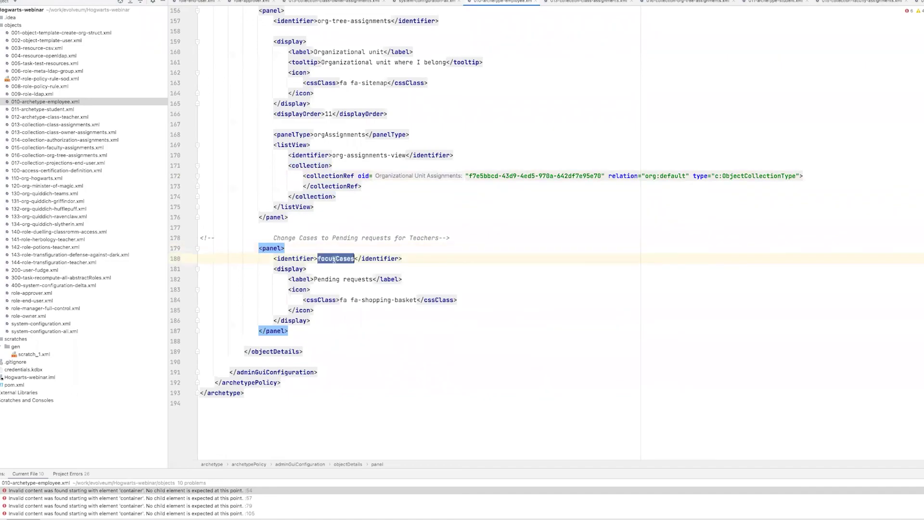
click(326, 270)
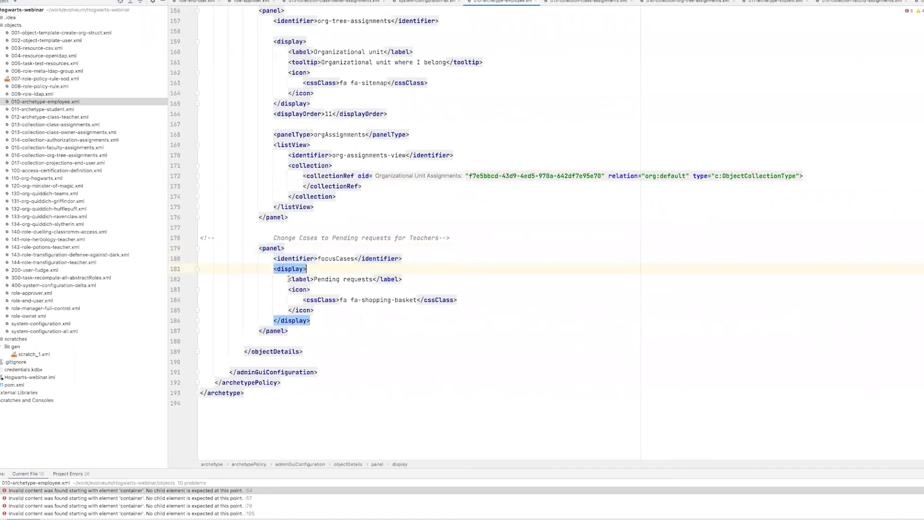
drag(288, 279, 424, 275)
drag(314, 279, 374, 279)
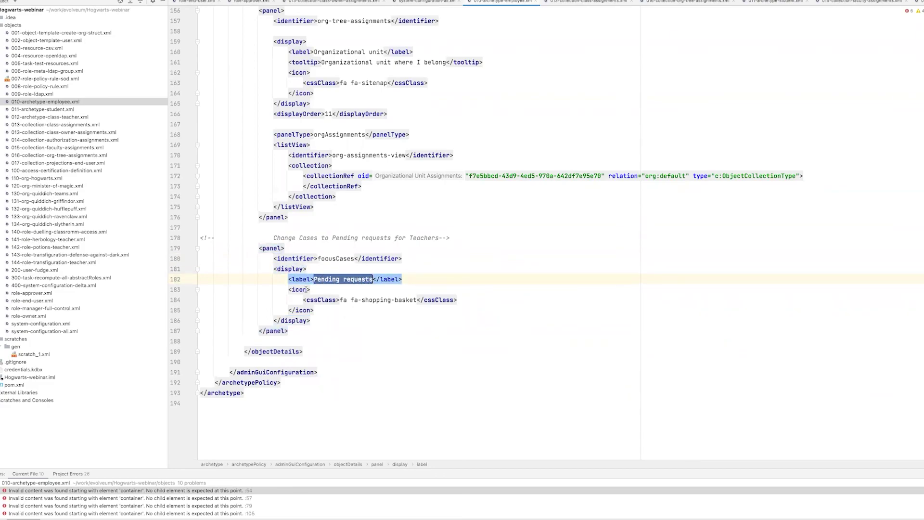
click(365, 279)
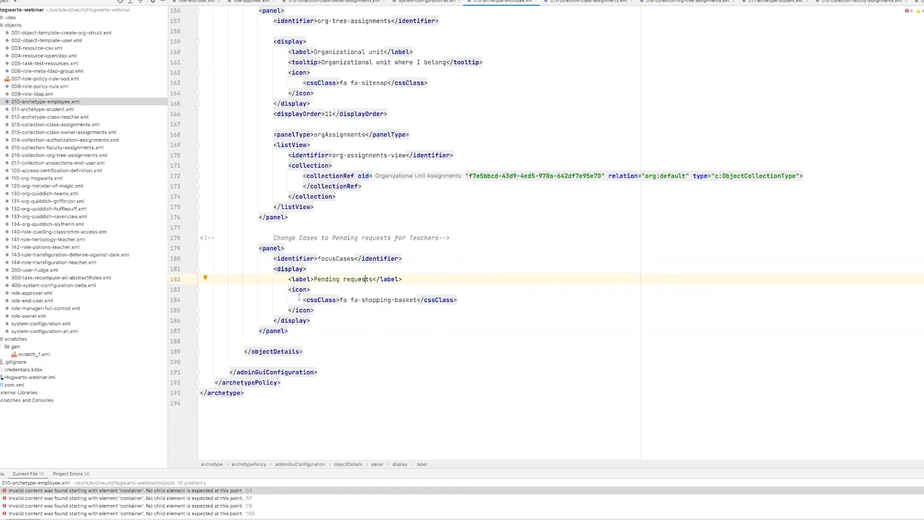
click(394, 300)
drag(351, 300, 416, 300)
click(388, 320)
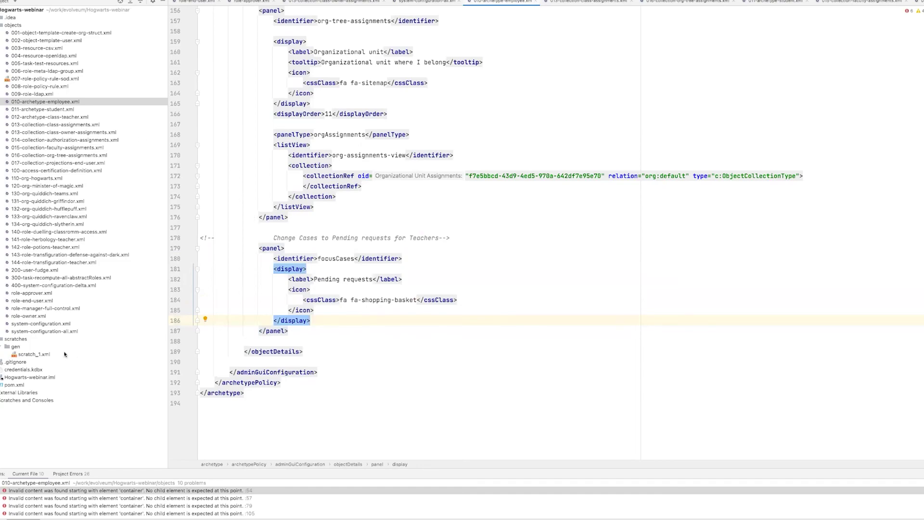
Uncomment the block of panels that adapts the details menu for end users in role-end-user.xml
double_click(37, 301)
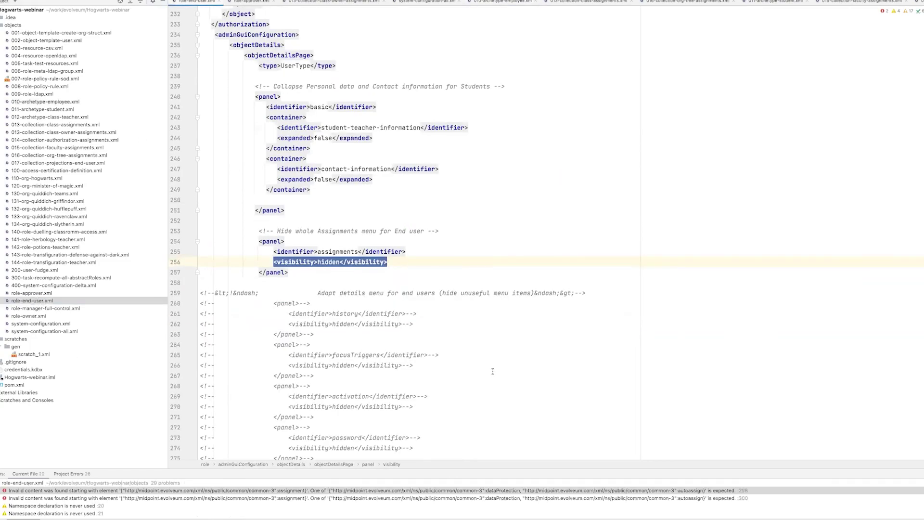
scroll(372, 136, down, 6)
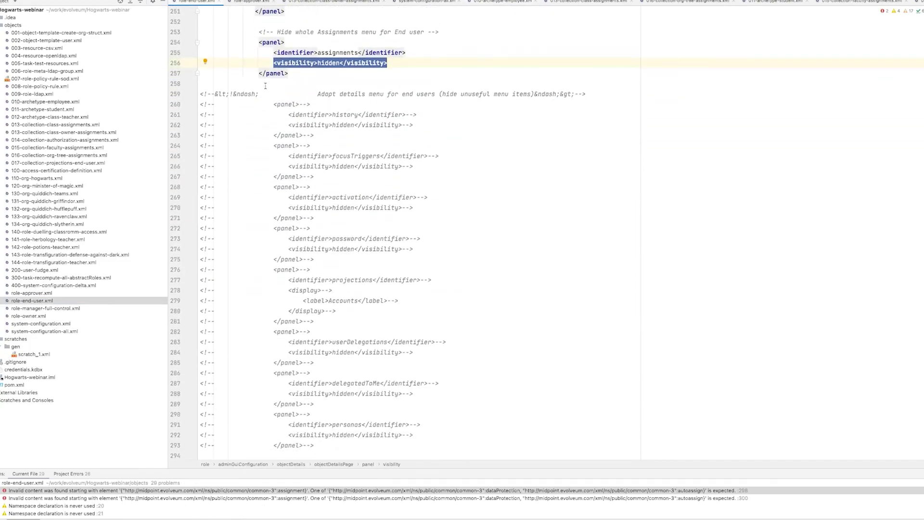
drag(273, 94, 384, 347)
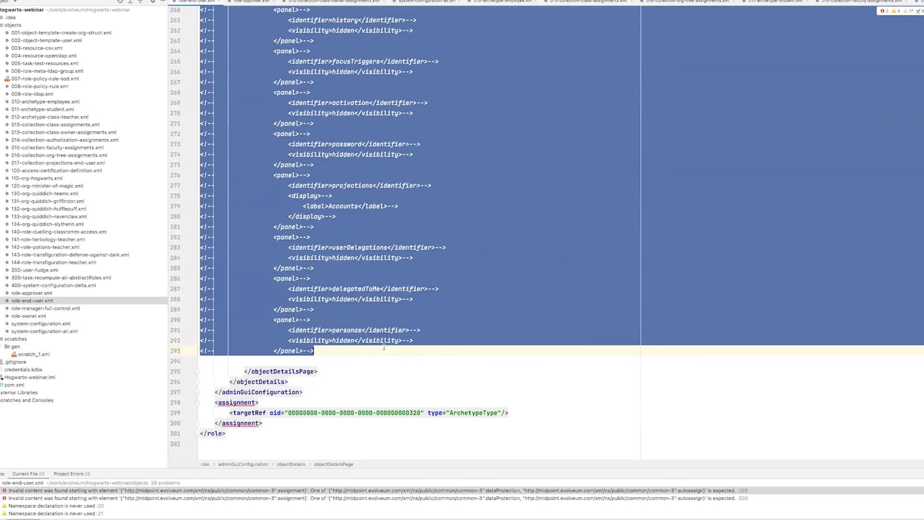
key(super+slash)
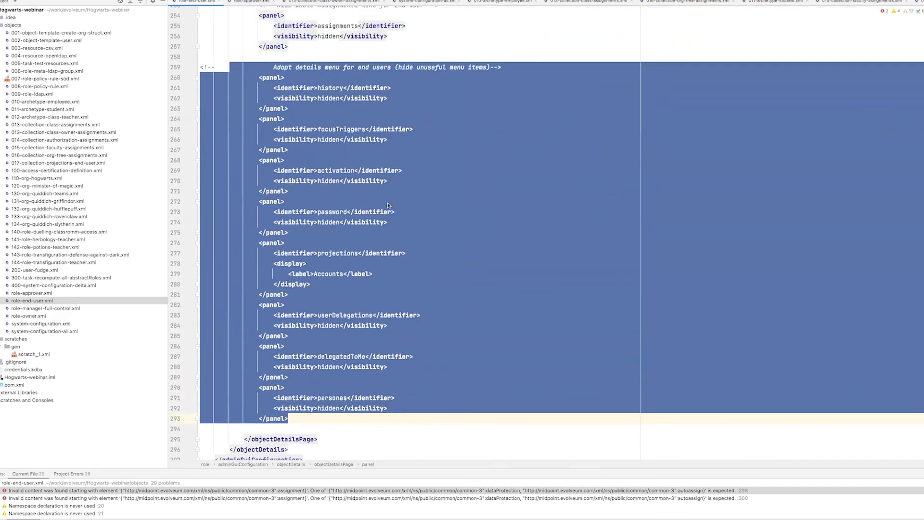
click(402, 160)
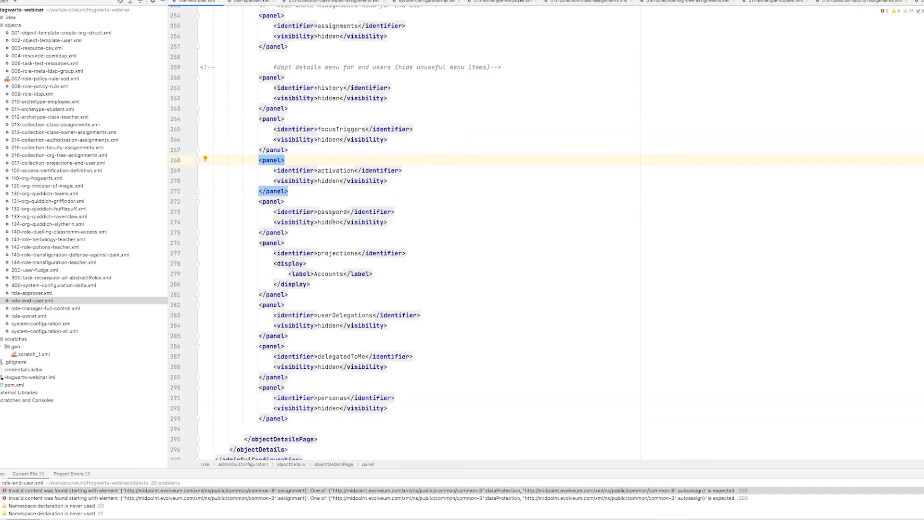
Examine the projections panel in role-end-user.xml and its Accounts display label
click(293, 254)
key(alt+Up)
key(alt+Up)
key(alt+Up)
key(alt+Up)
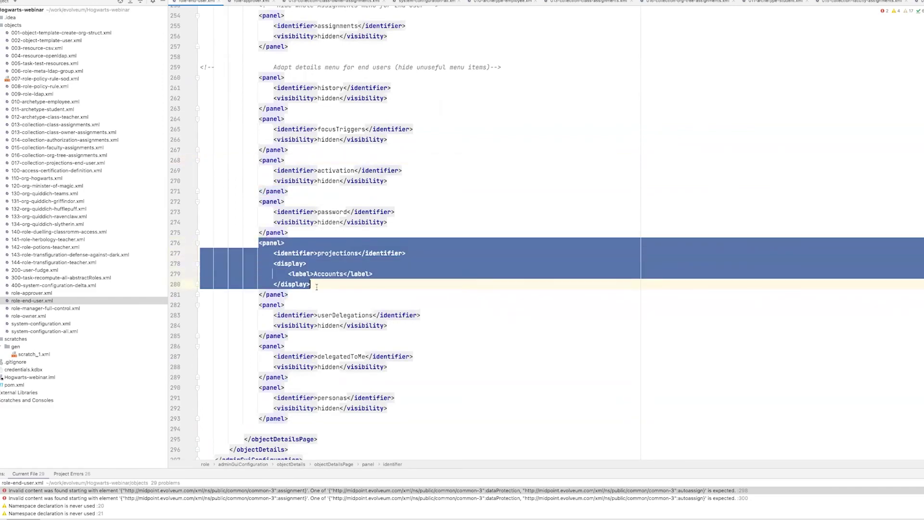
click(332, 274)
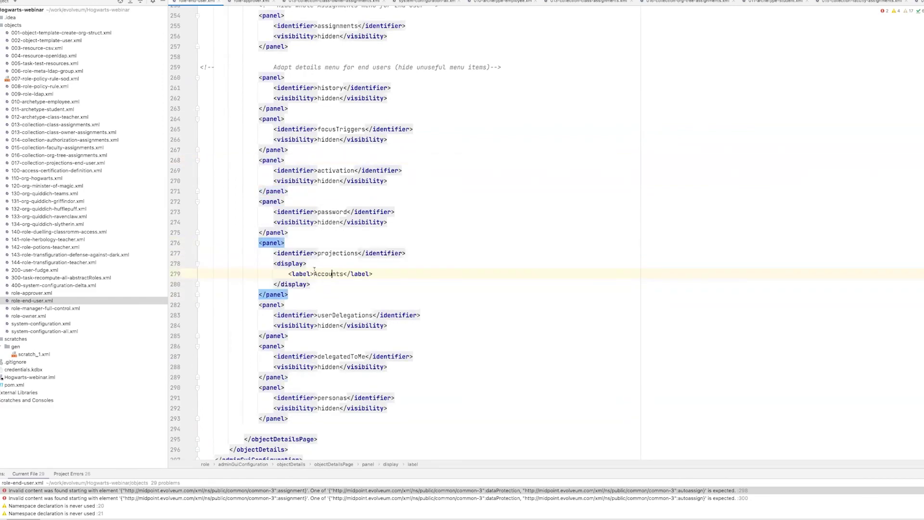
mouse_move(333, 274)
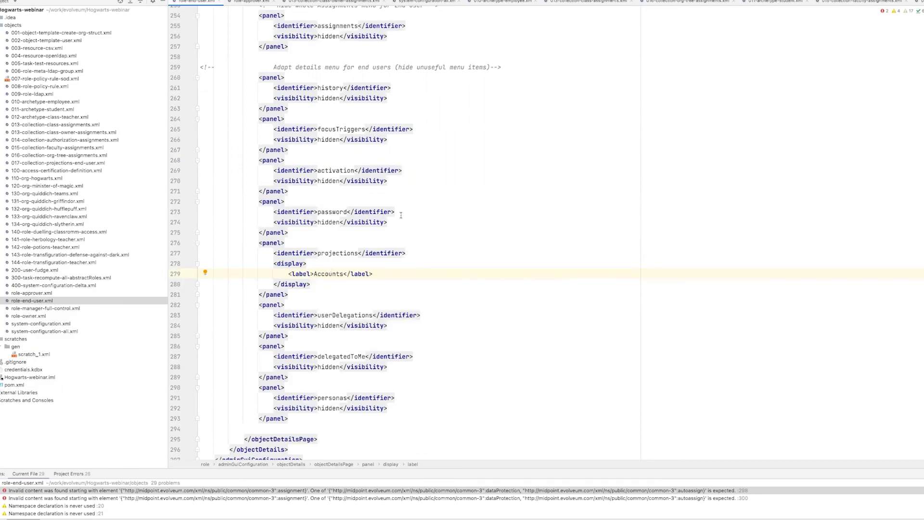
Upload role-end-user.xml and 010-archetype-employee.xml together, then switch to midPoint and reload the teacher's details page
click(38, 302)
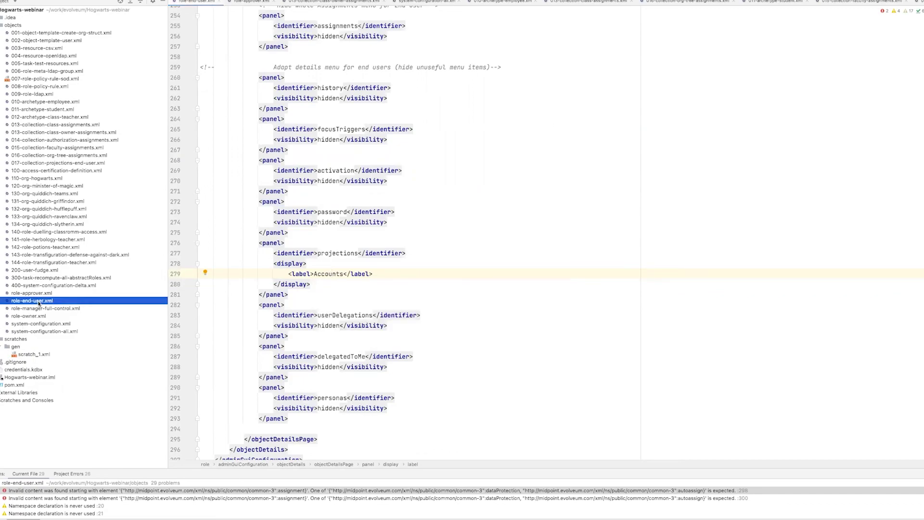
super+click(54, 101)
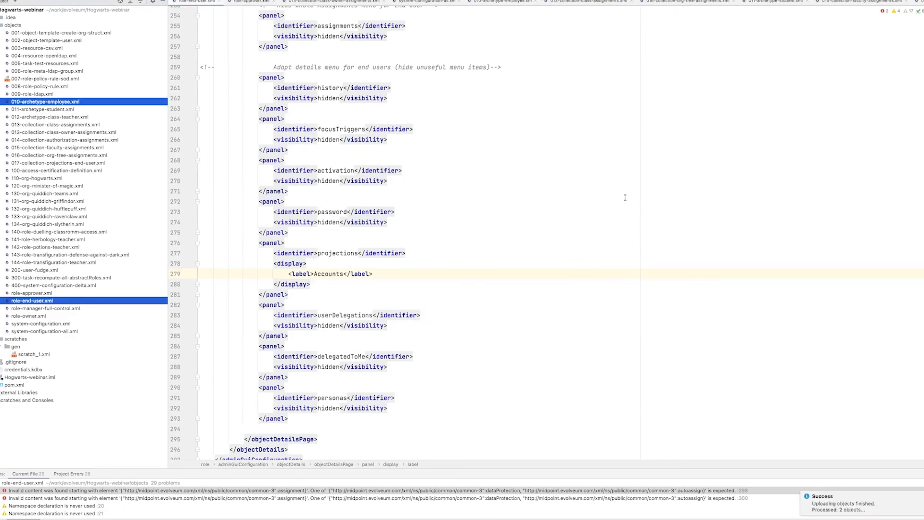
key(super+Tab)
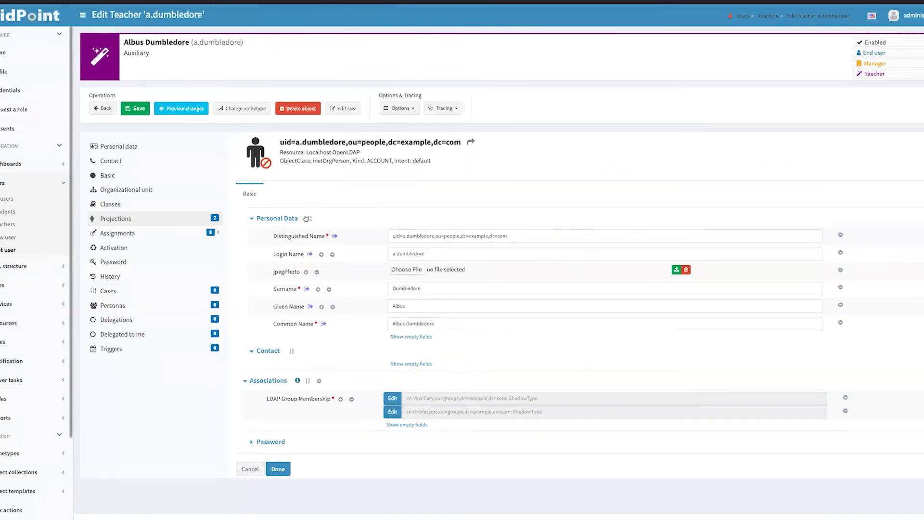
key(super+l)
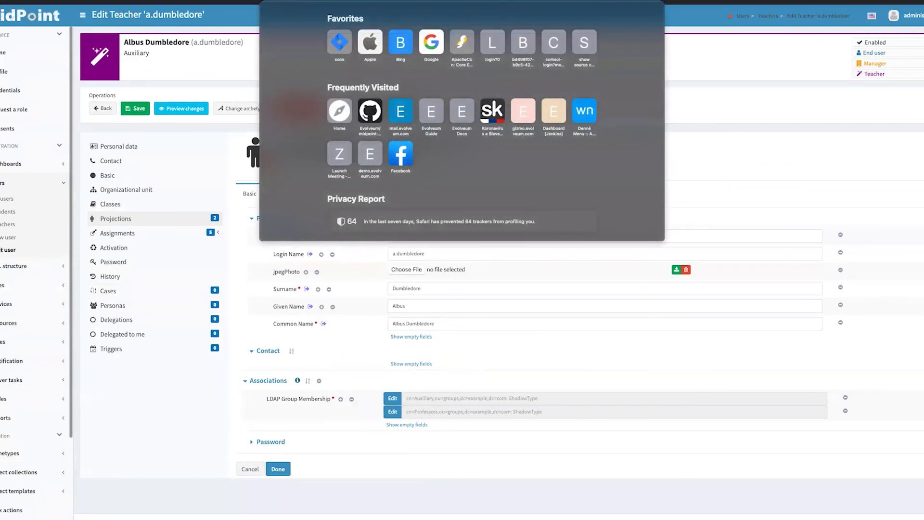
key(Return)
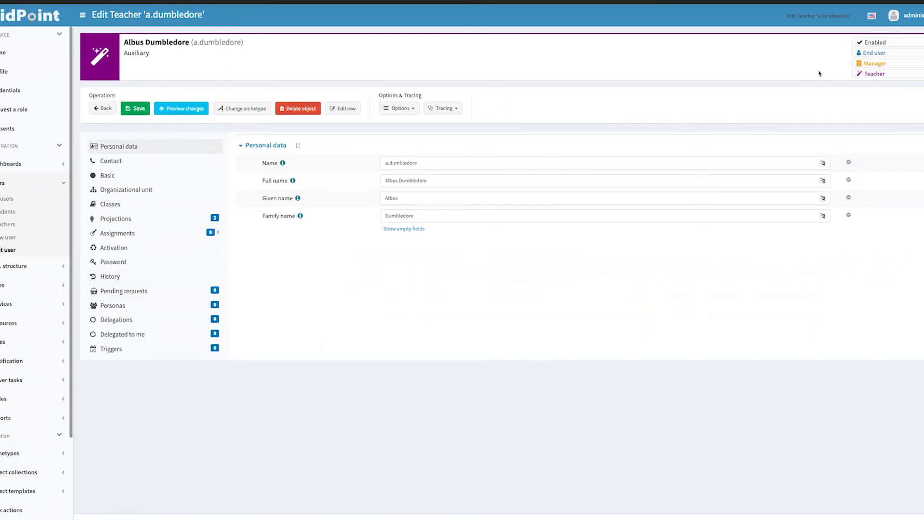
Replace the administrator session with a student login using the saved username and password, and open the student's profile
click(905, 19)
click(917, 115)
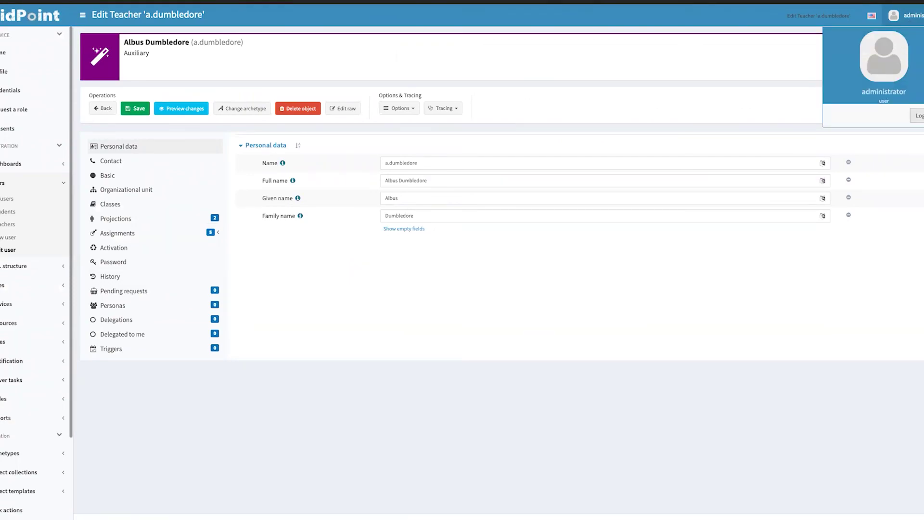
click(601, 113)
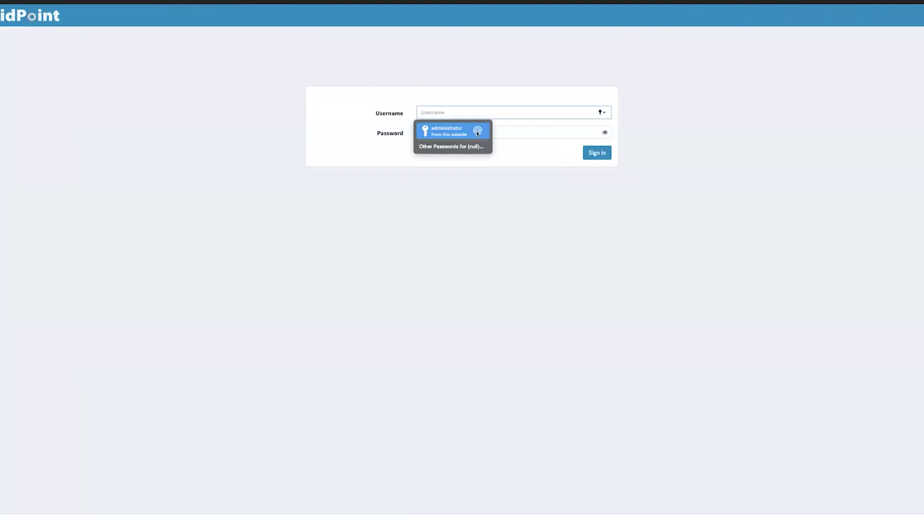
click(471, 146)
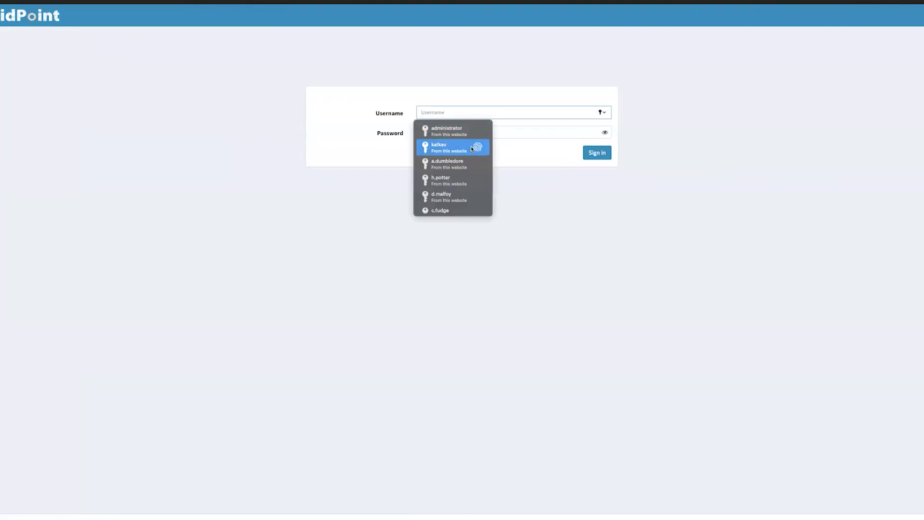
click(447, 182)
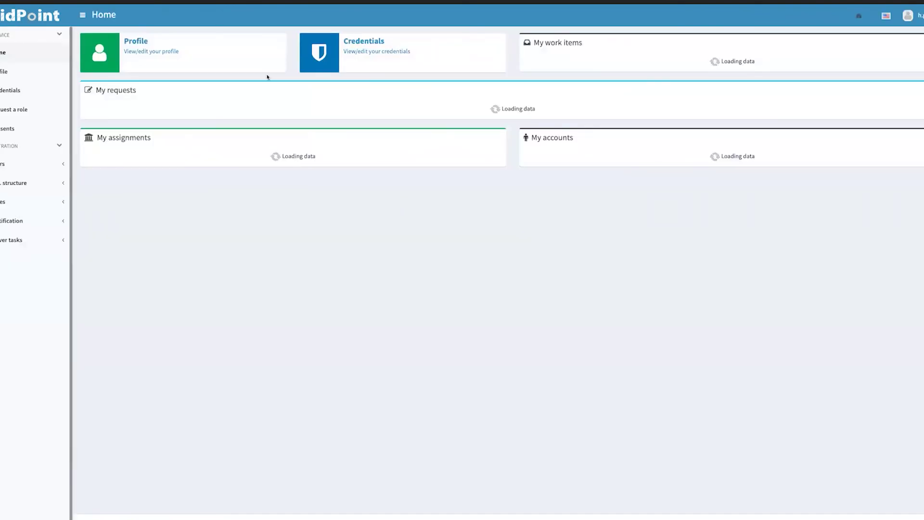
click(161, 43)
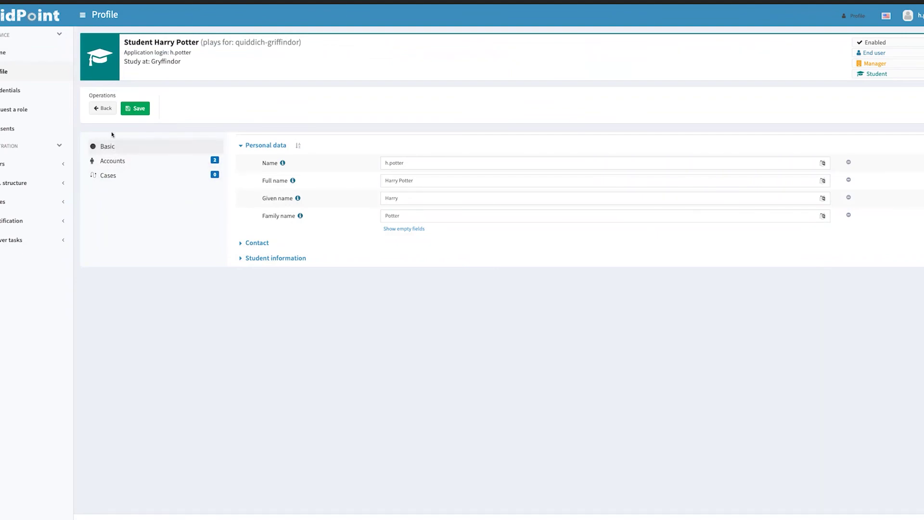
View the student's accounts, replace the session with a manager teacher's login using the saved username and password, and open that teacher's profile
click(112, 161)
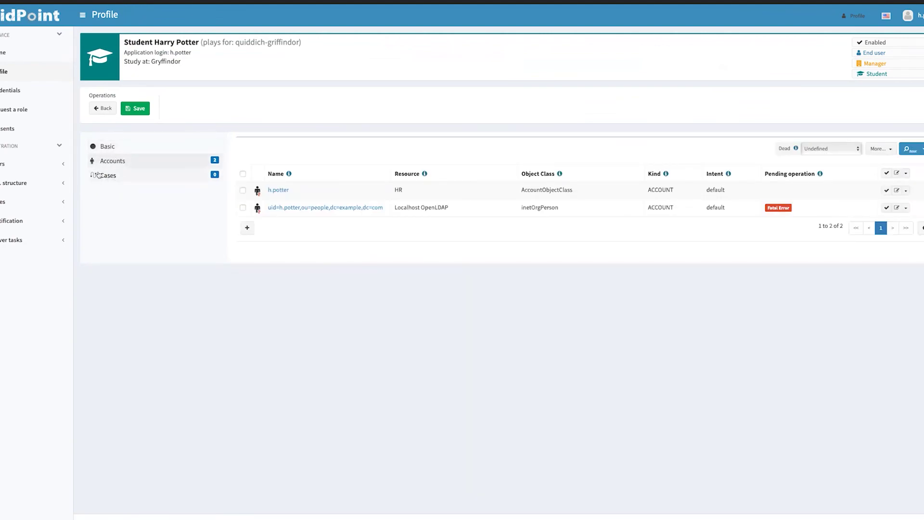
click(908, 15)
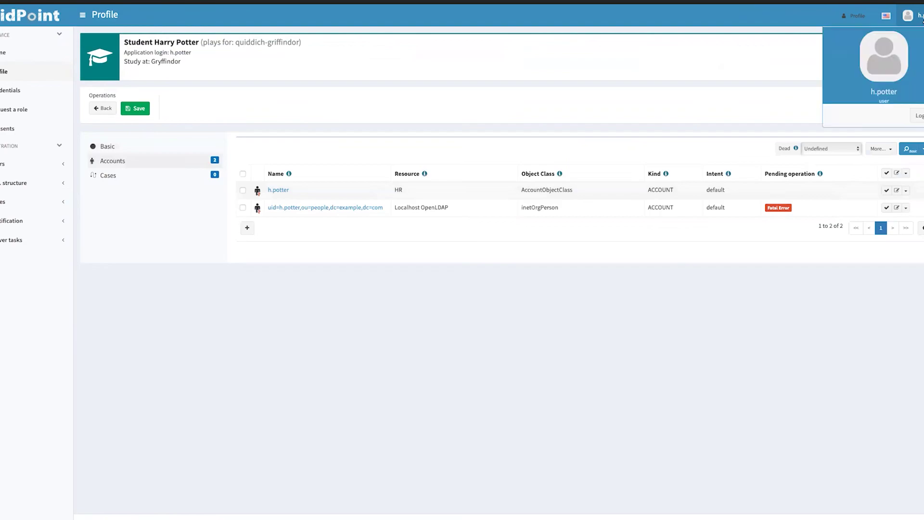
click(916, 114)
click(601, 112)
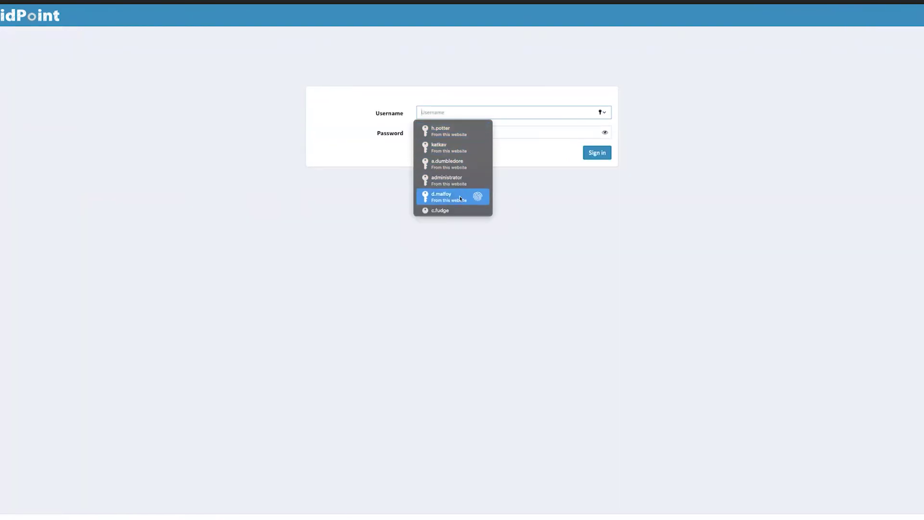
scroll(458, 192, down, 1)
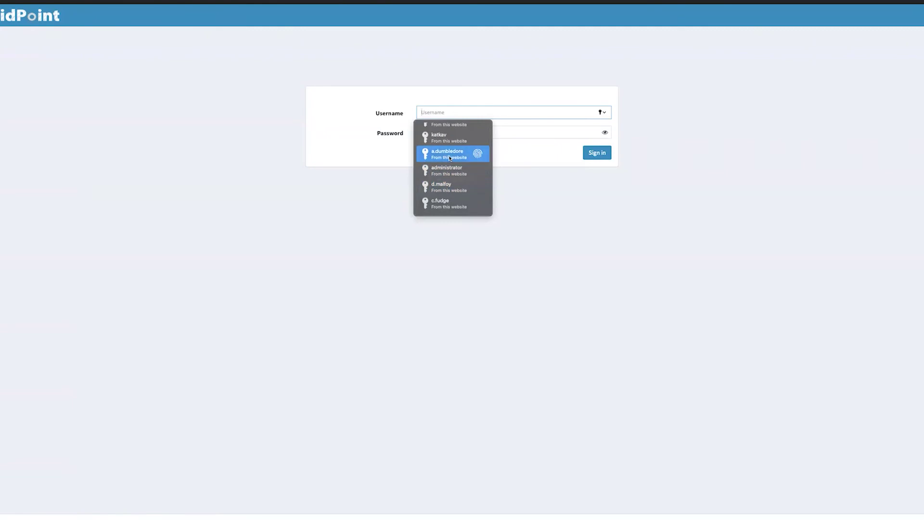
click(450, 158)
key(Return)
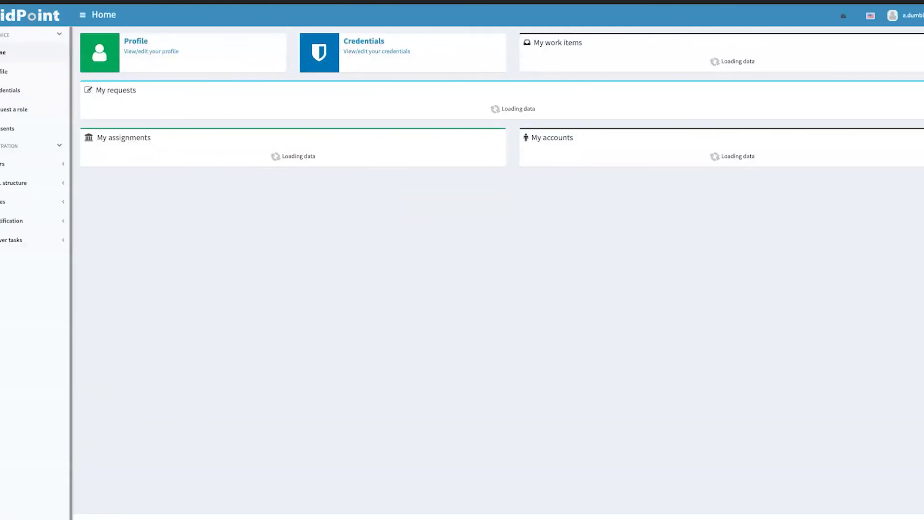
click(167, 50)
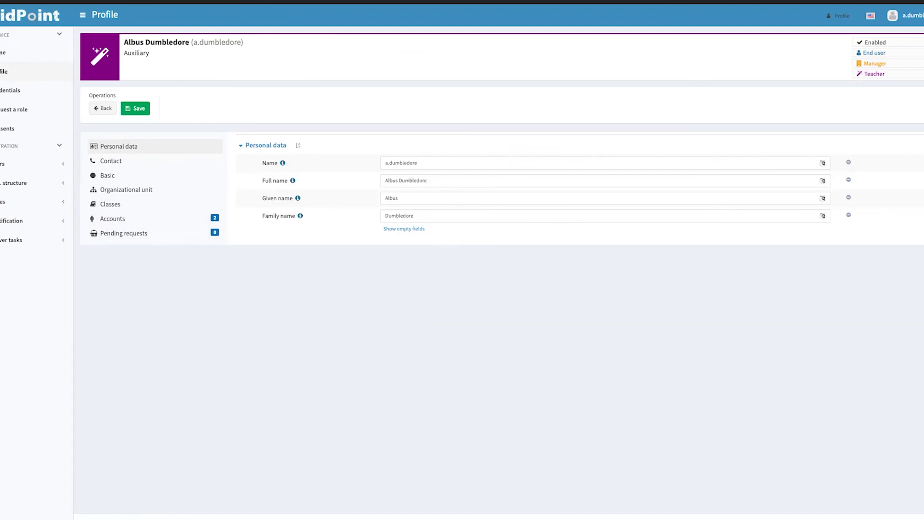
Replace the session with the member teacher's login using the saved username and password, and open Owned classes in that teacher's profile
click(905, 15)
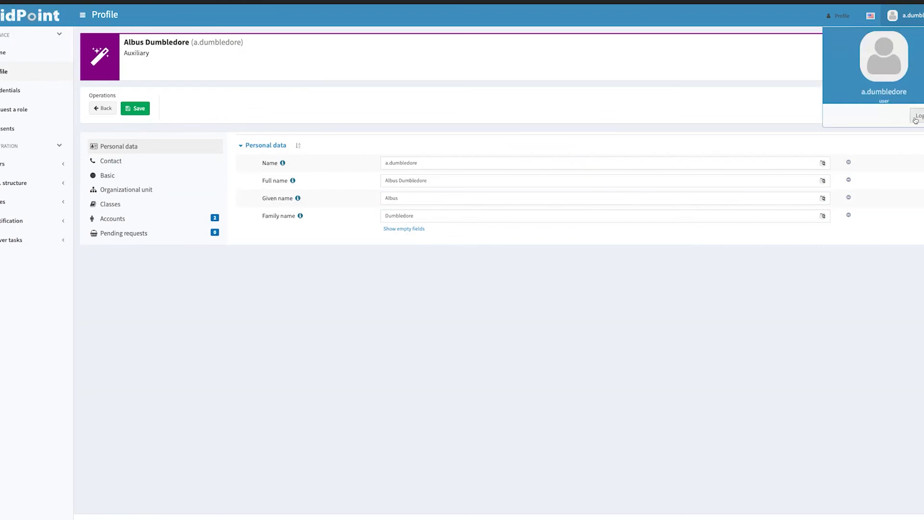
click(914, 117)
click(602, 113)
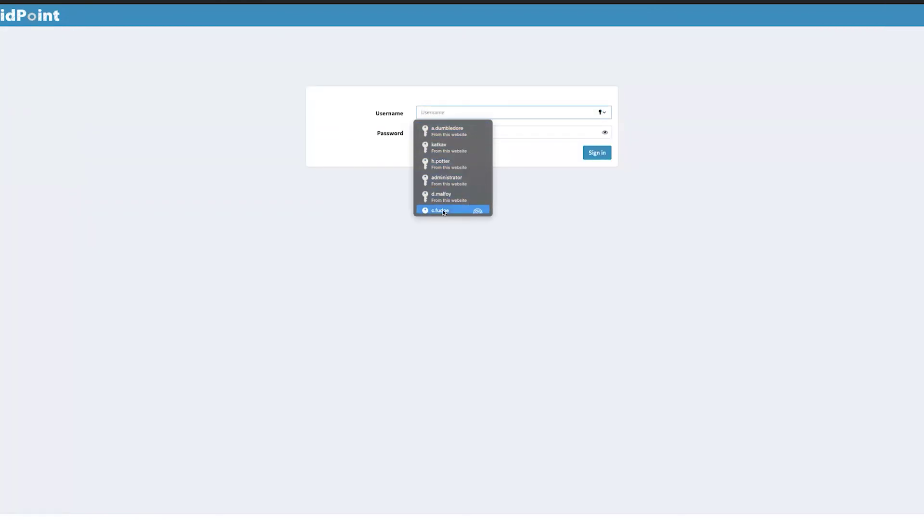
click(444, 211)
key(Return)
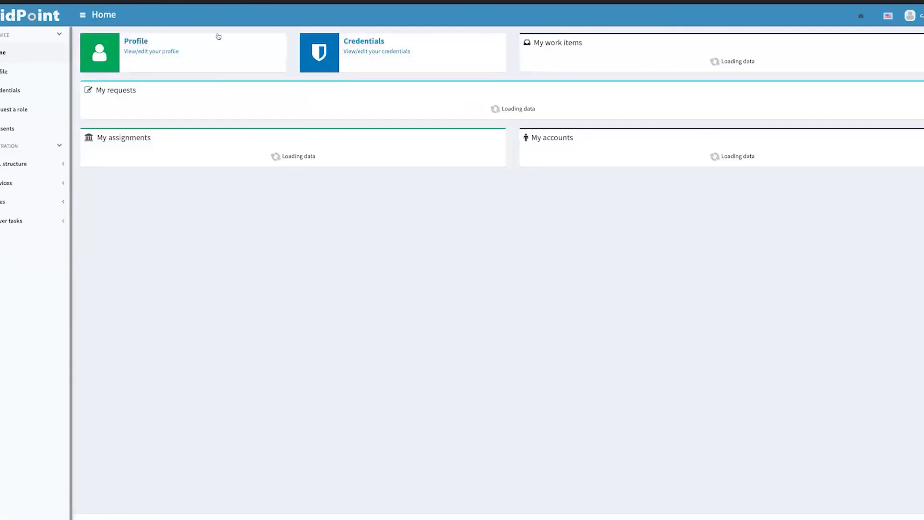
click(149, 41)
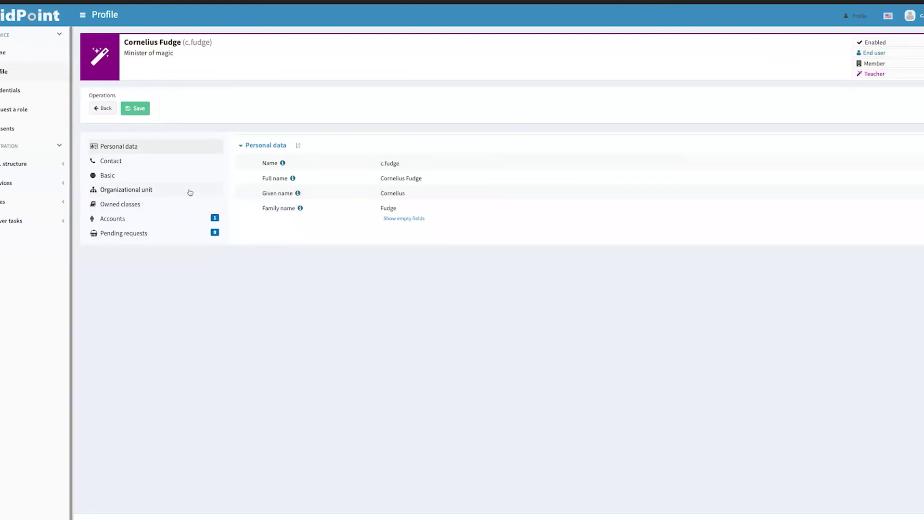
click(137, 206)
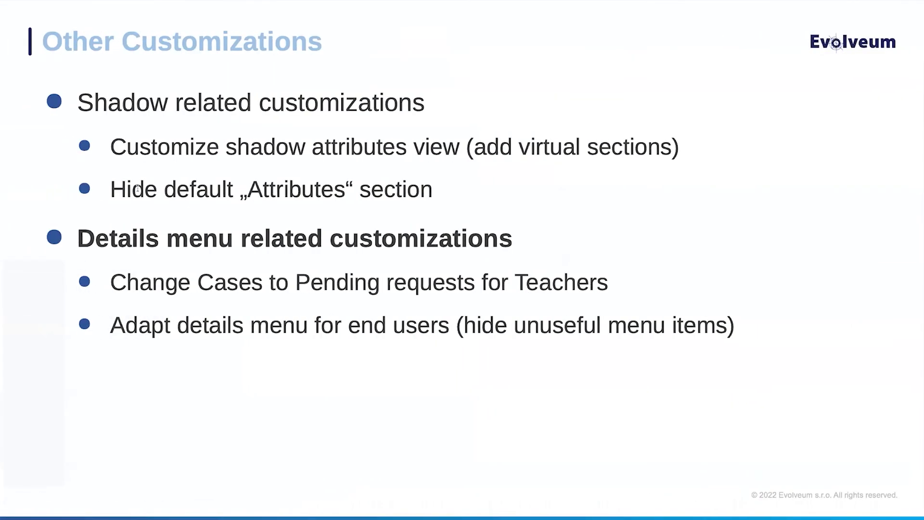
key(Right)
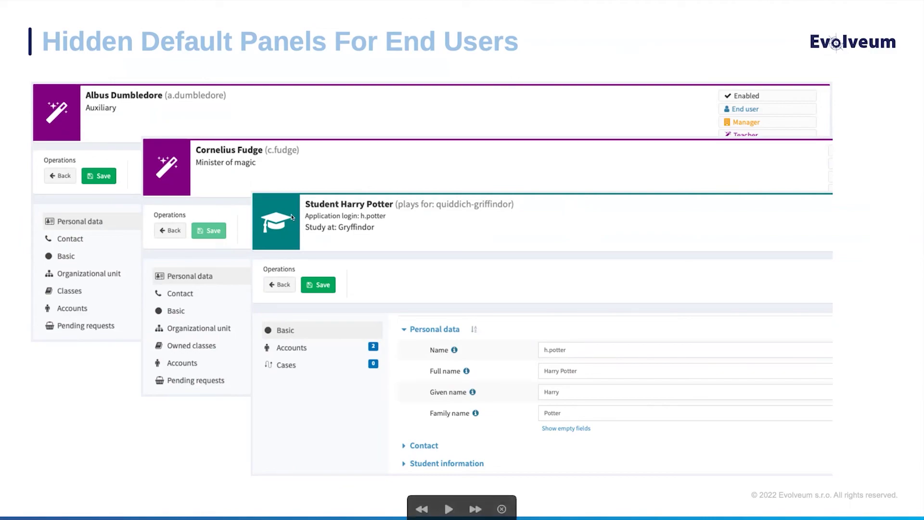
key(Right)
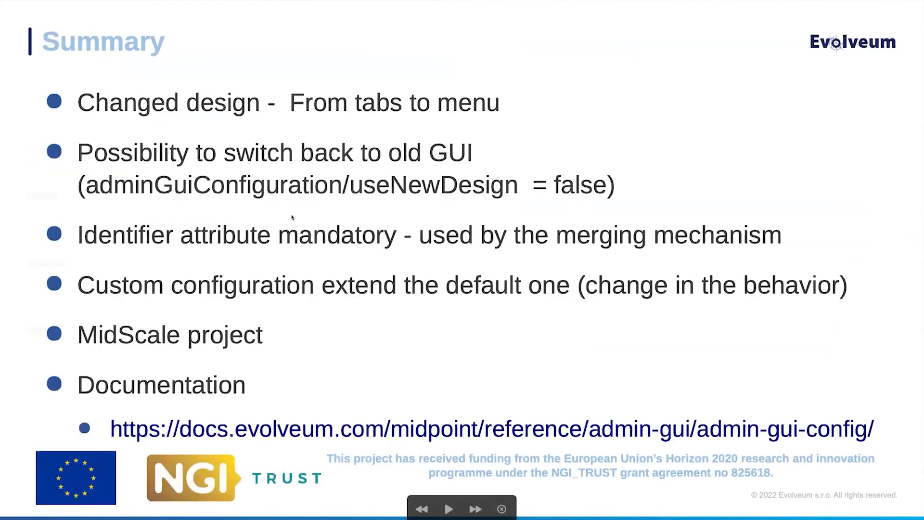